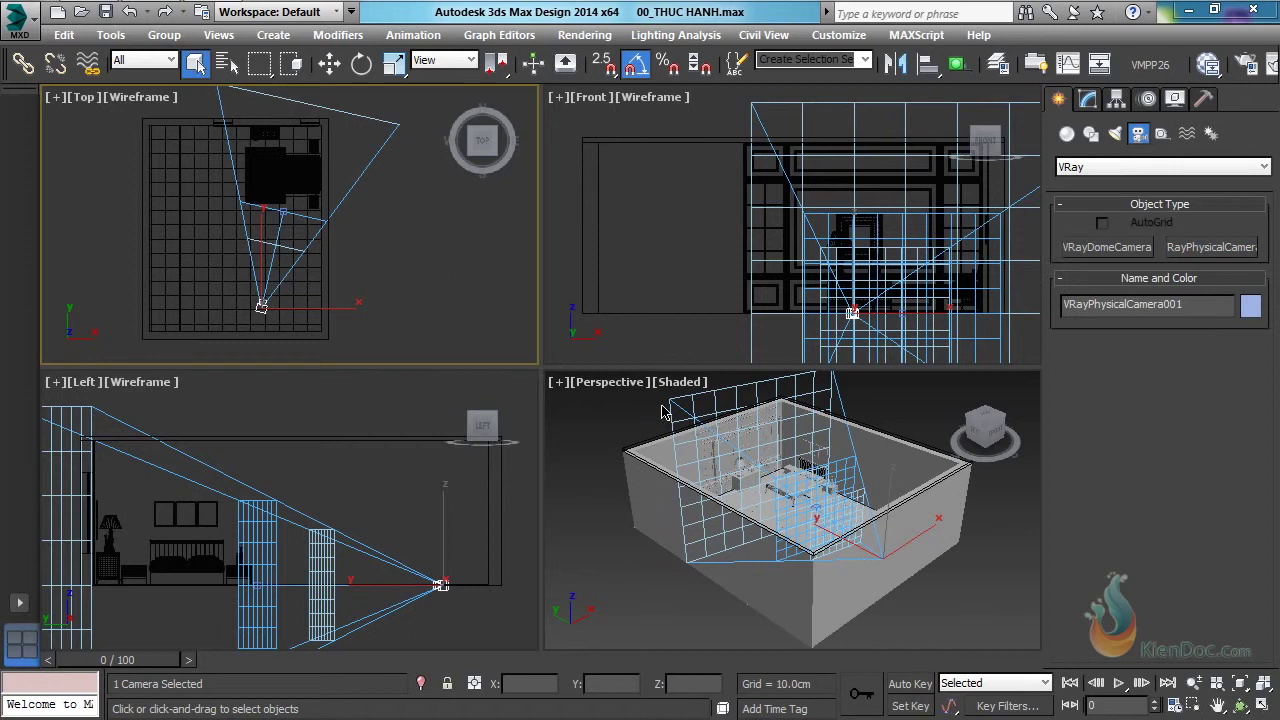
# Step: Switch the Perspective viewport to the VRayPhysicalCamera001 view
pyautogui.click(612, 384)
pyautogui.click(612, 385)
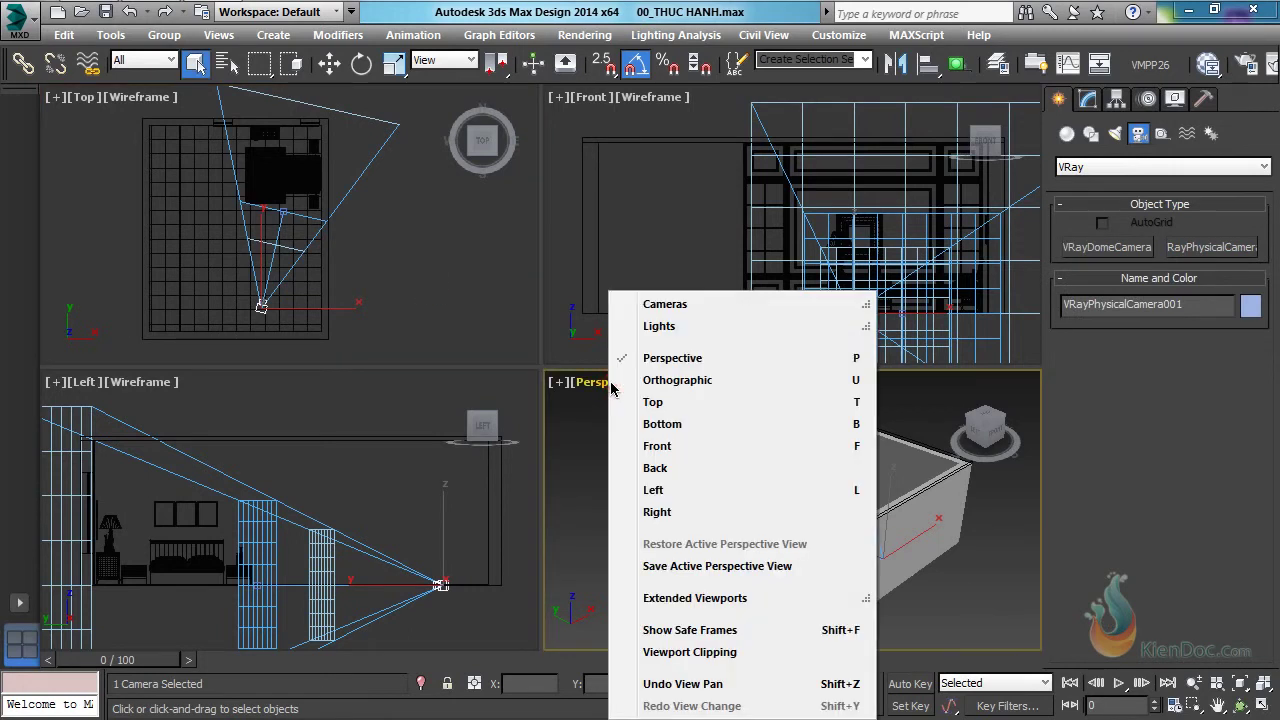
pyautogui.moveTo(670, 306)
pyautogui.click(944, 316)
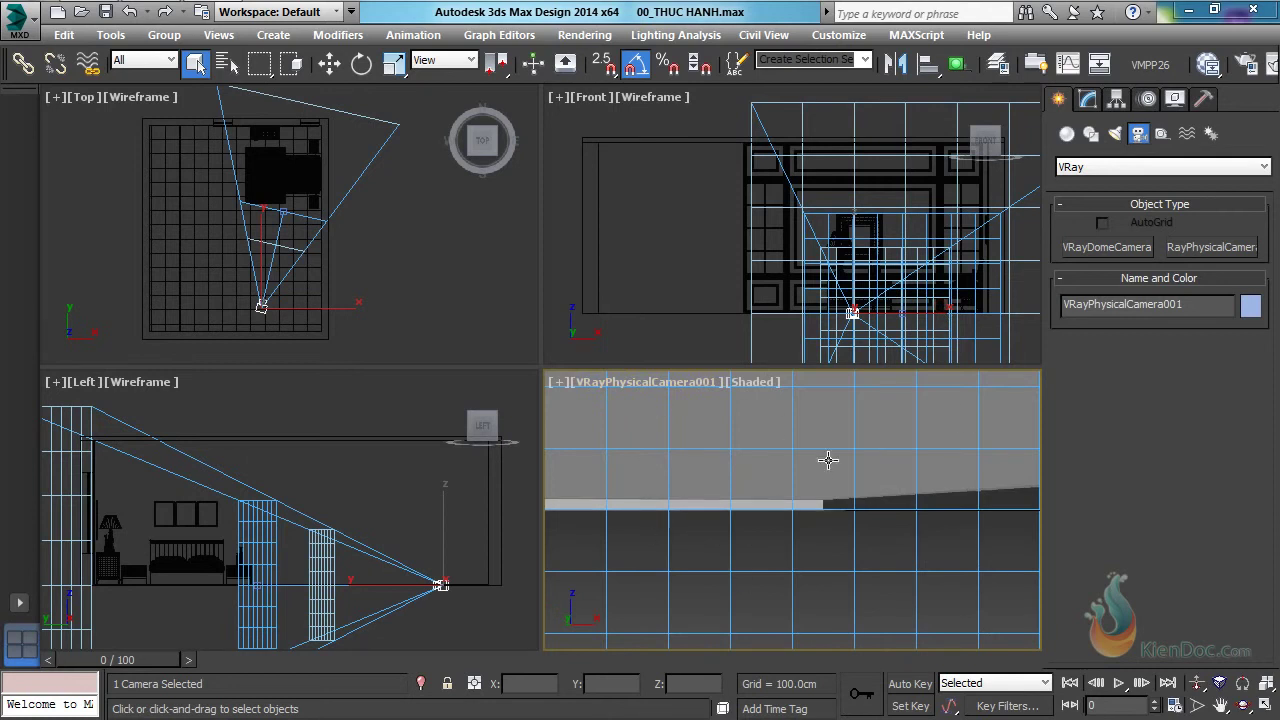
# Step: Truck the camera up to frame the bed and panelled wall, show safe frames, and dolly slightly closer
pyautogui.click(1221, 705)
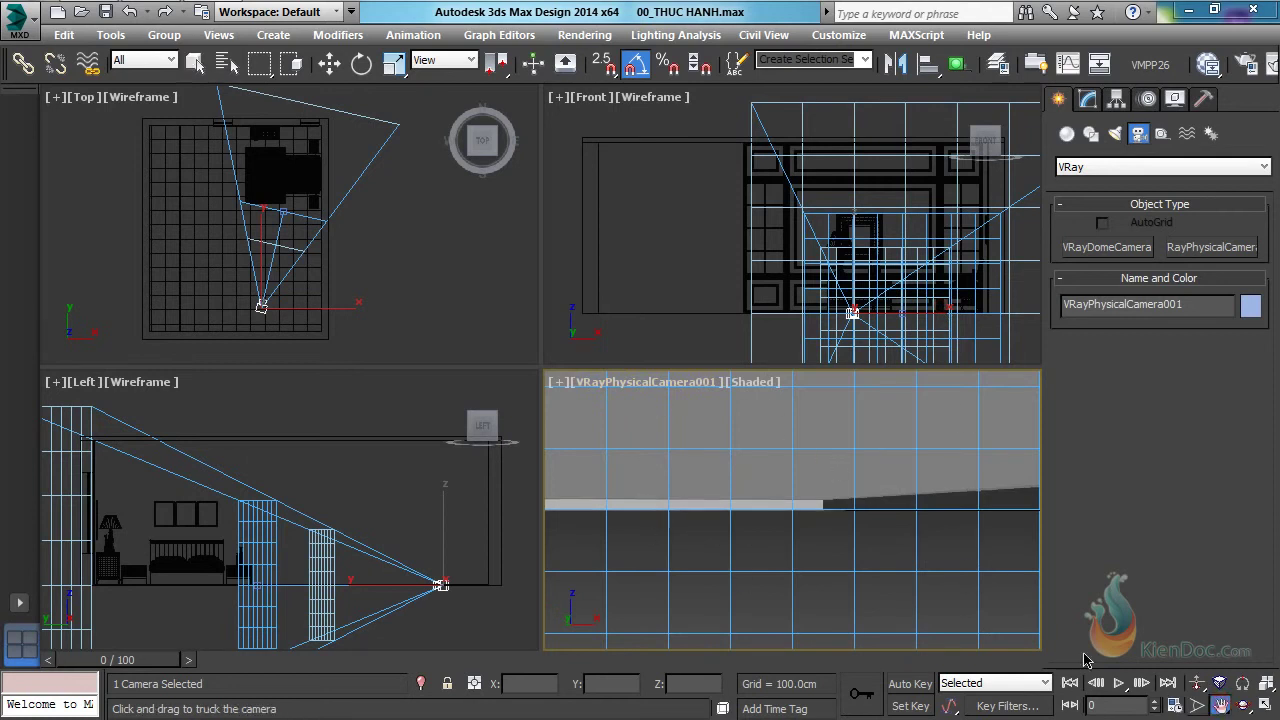
pyautogui.moveTo(737, 429); pyautogui.dragTo(763, 560)
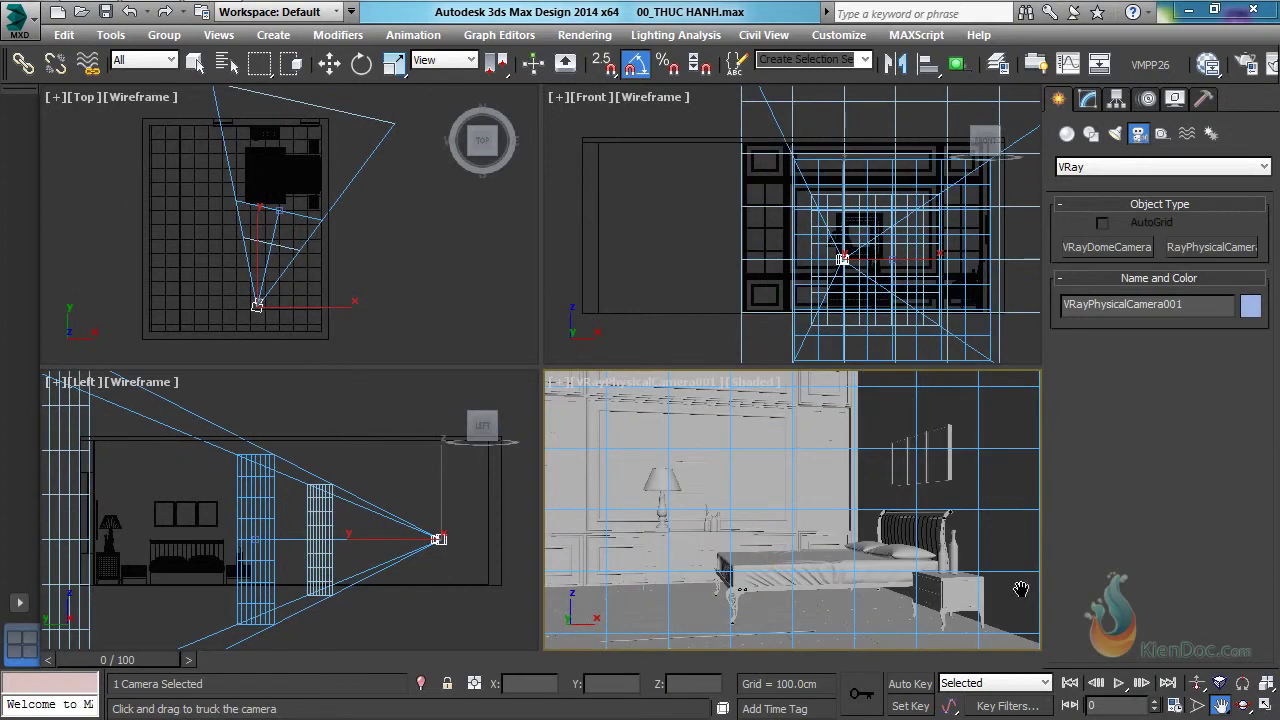
pyautogui.hotkey('shift', 'f')
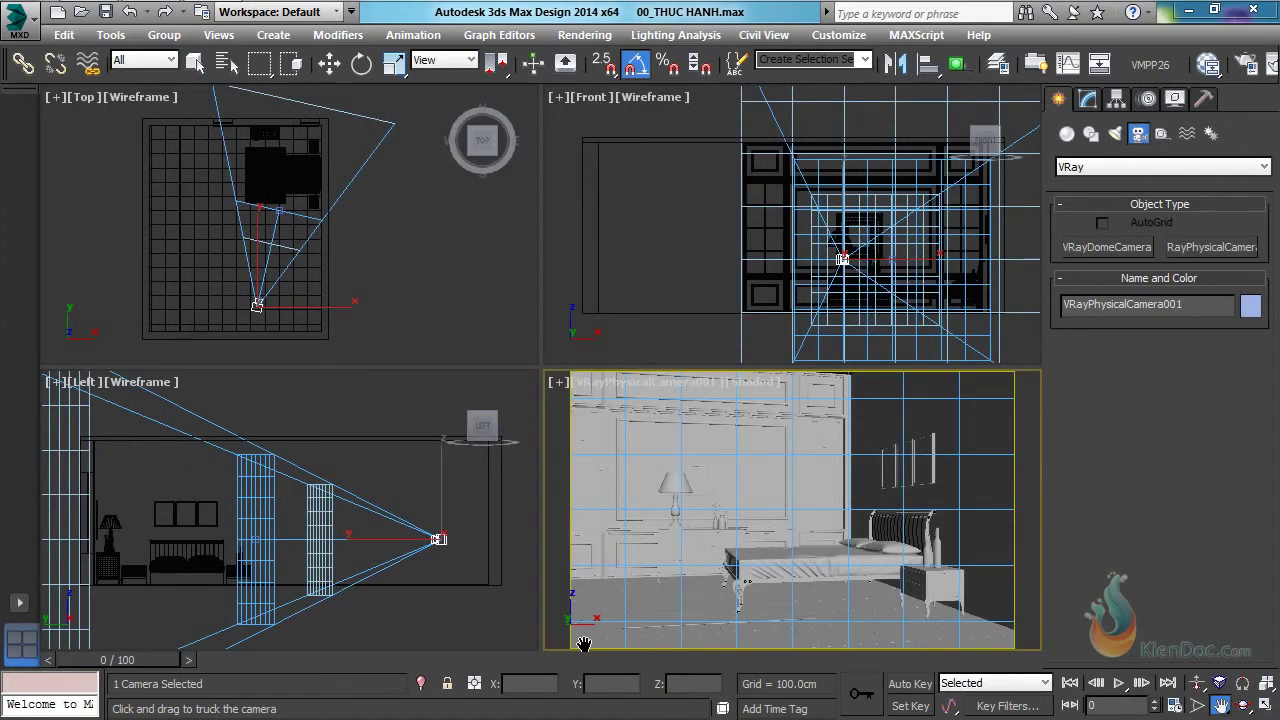
pyautogui.click(1198, 690)
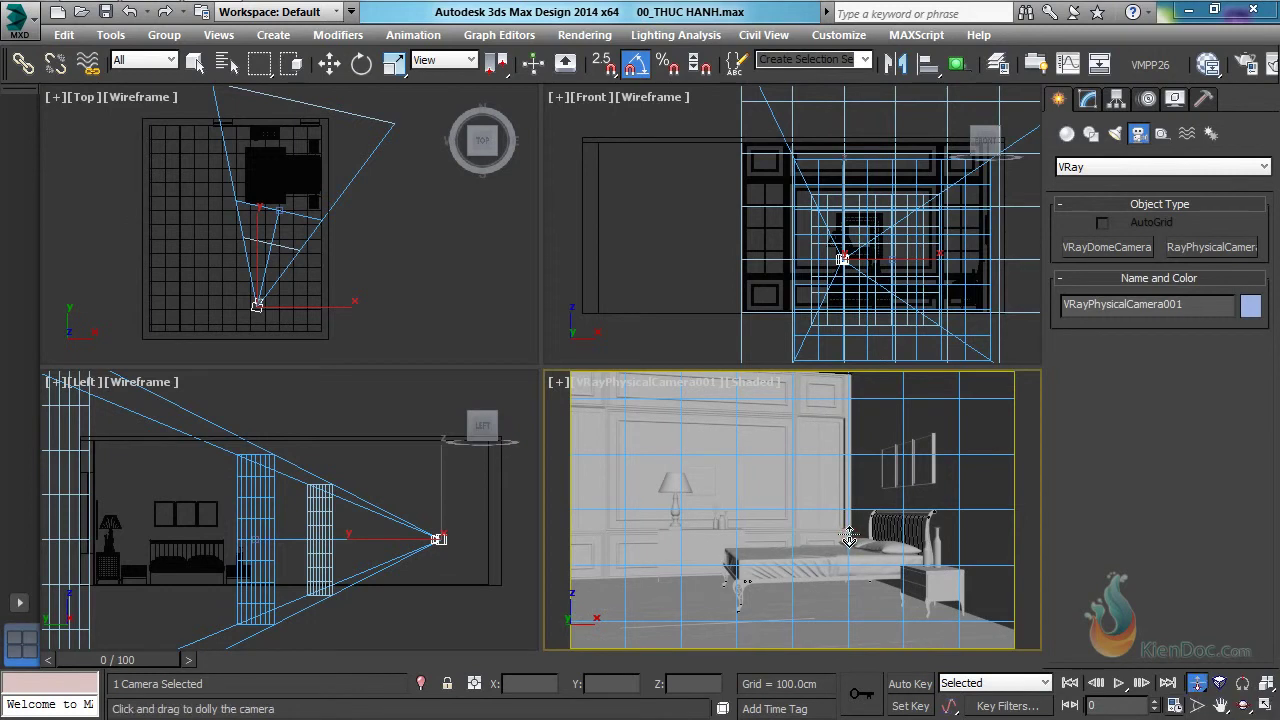
pyautogui.moveTo(852, 537); pyautogui.dragTo(600, 388)
# Step: Select VRayPhysicalCamera001, apply its Guess vert. correction, and hide the camera objects in the viewports
pyautogui.click(605, 386)
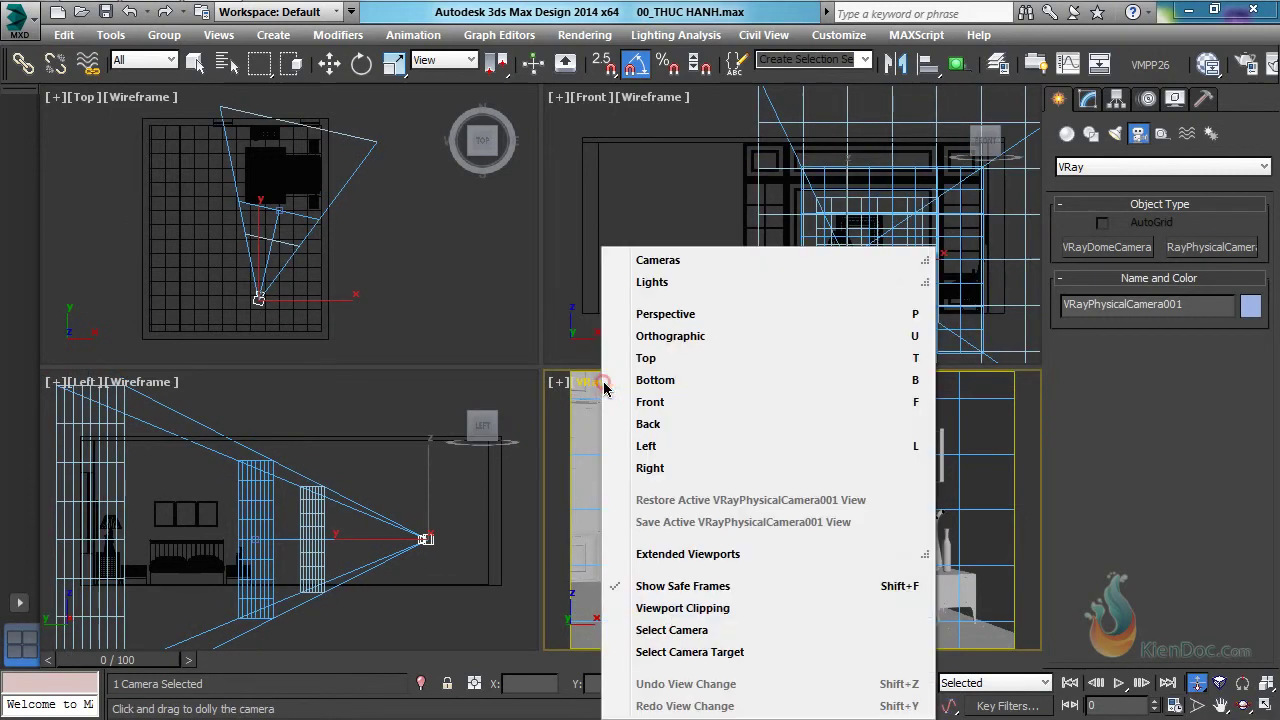
pyautogui.click(676, 630)
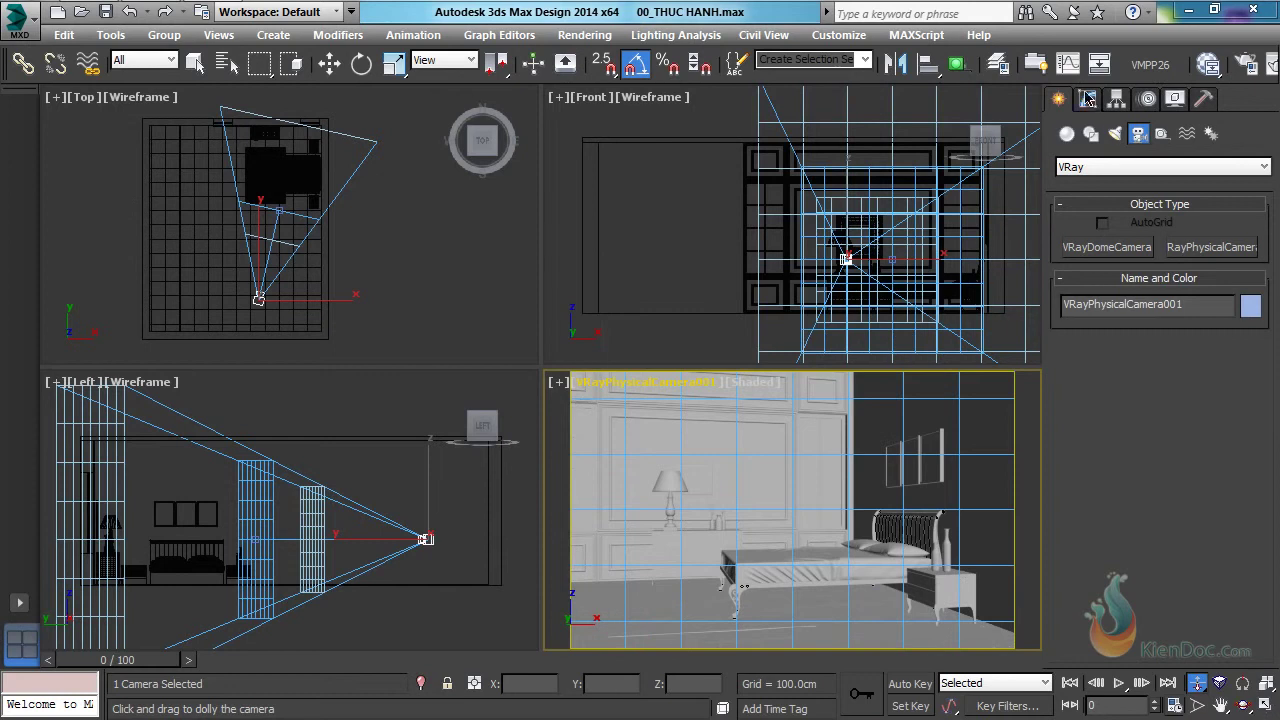
pyautogui.click(1088, 98)
pyautogui.scroll(-3, 1106, 456)
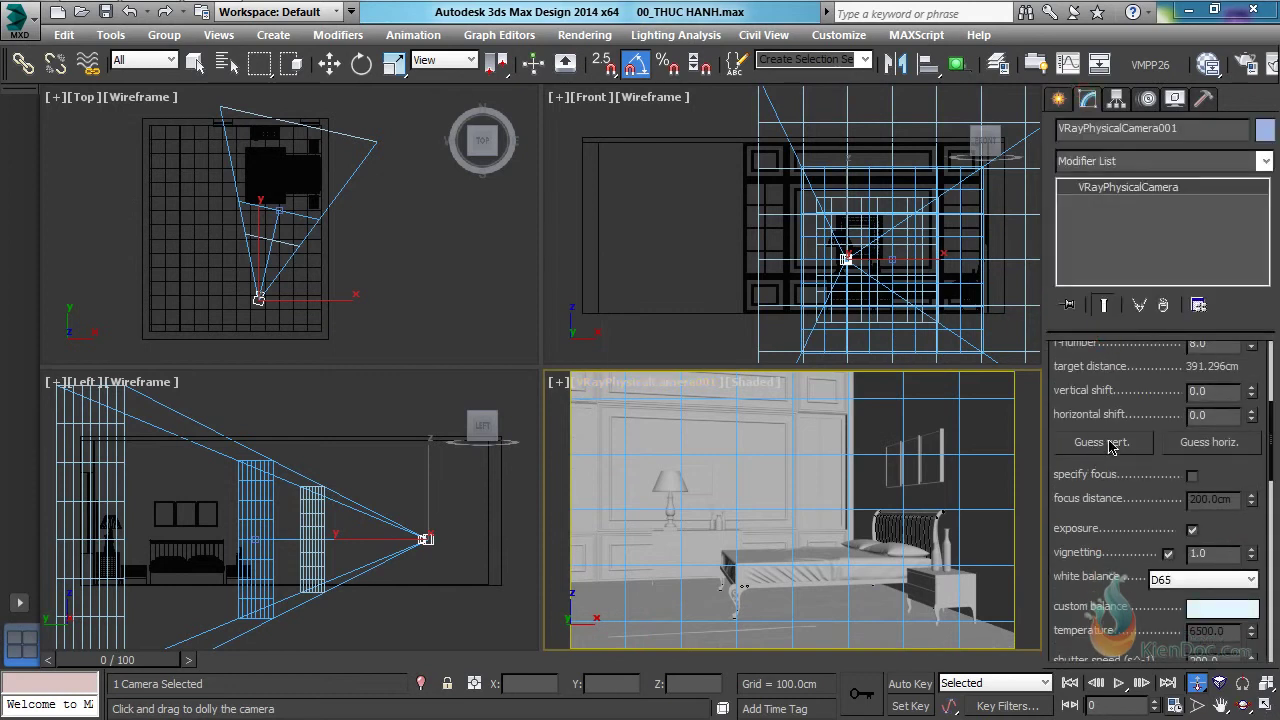
pyautogui.click(1110, 446)
pyautogui.rightClick(748, 230)
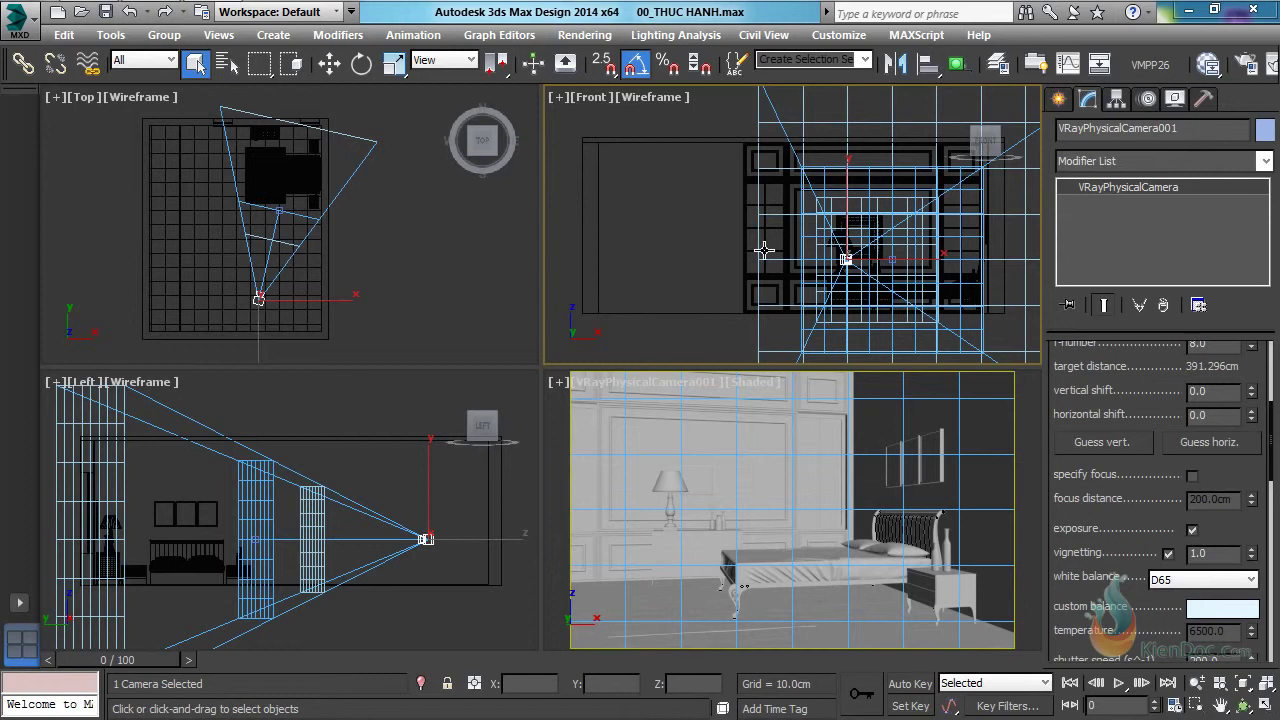
pyautogui.press('Delete')
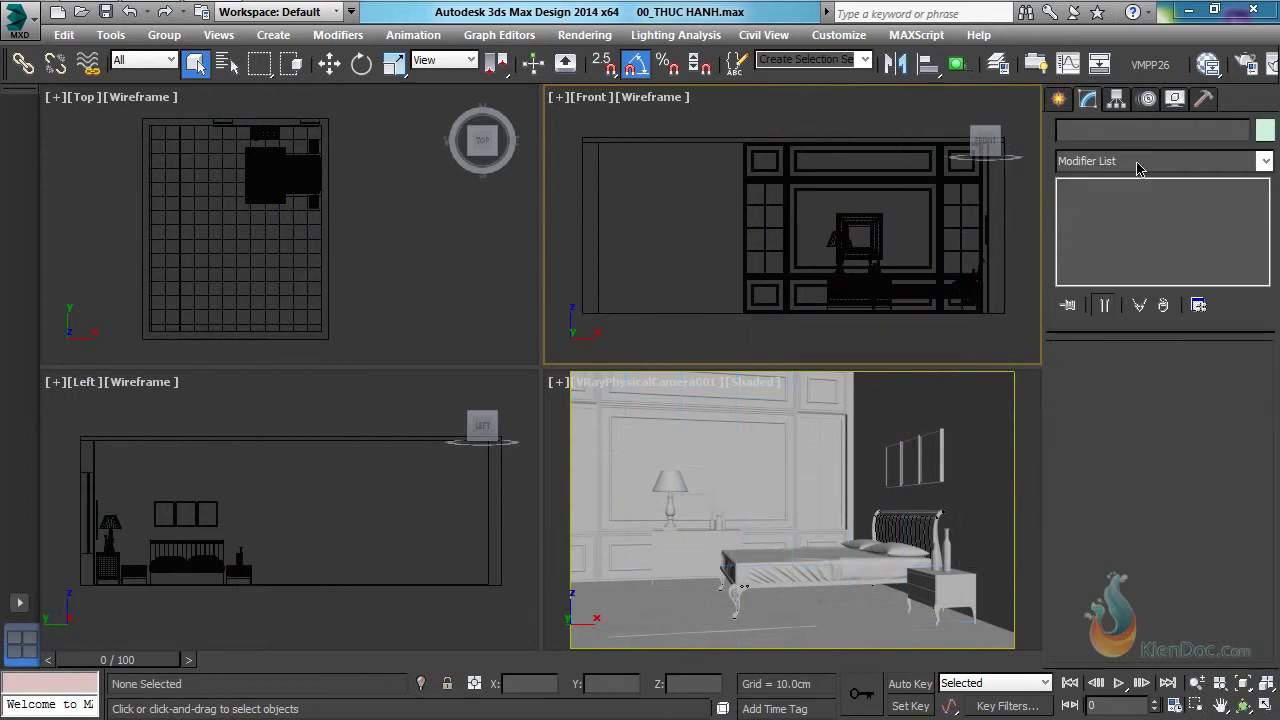
# Step: Create a new VRayMtl material in the Slate Material Editor and name it kinh
pyautogui.click(1208, 64)
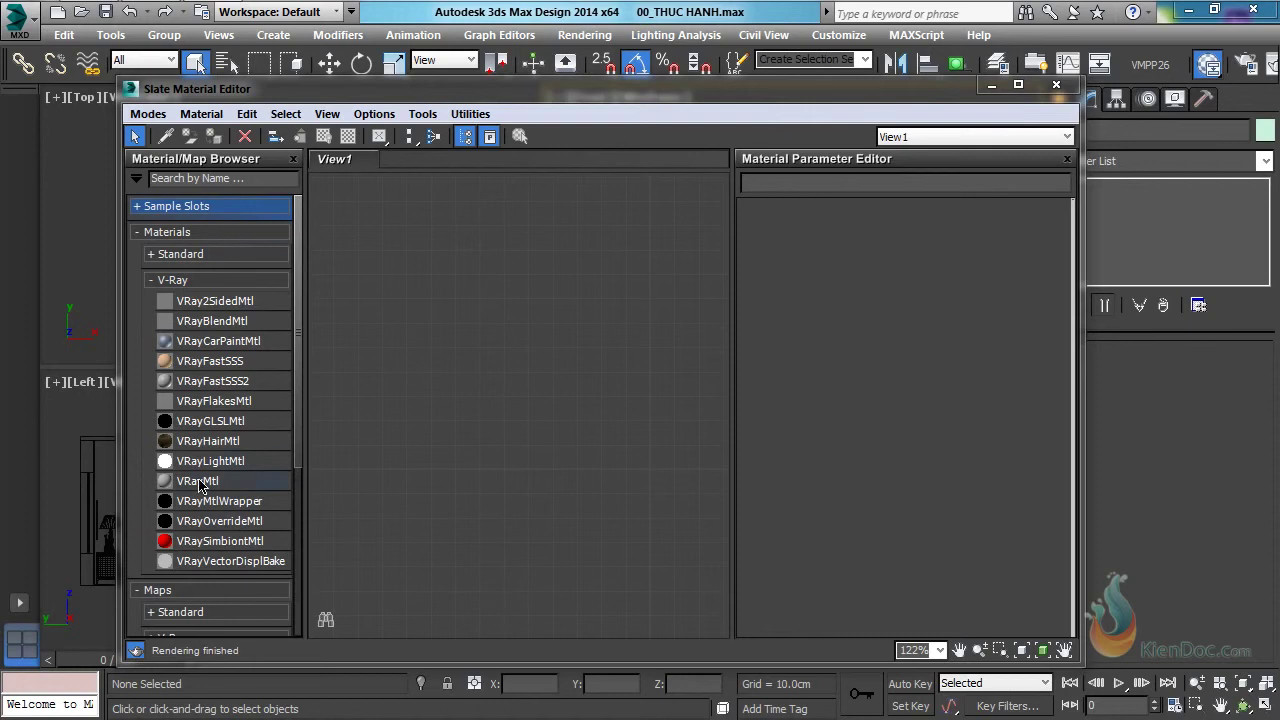
pyautogui.moveTo(199, 484); pyautogui.dragTo(563, 297)
pyautogui.rightClick(586, 248)
pyautogui.click(640, 298)
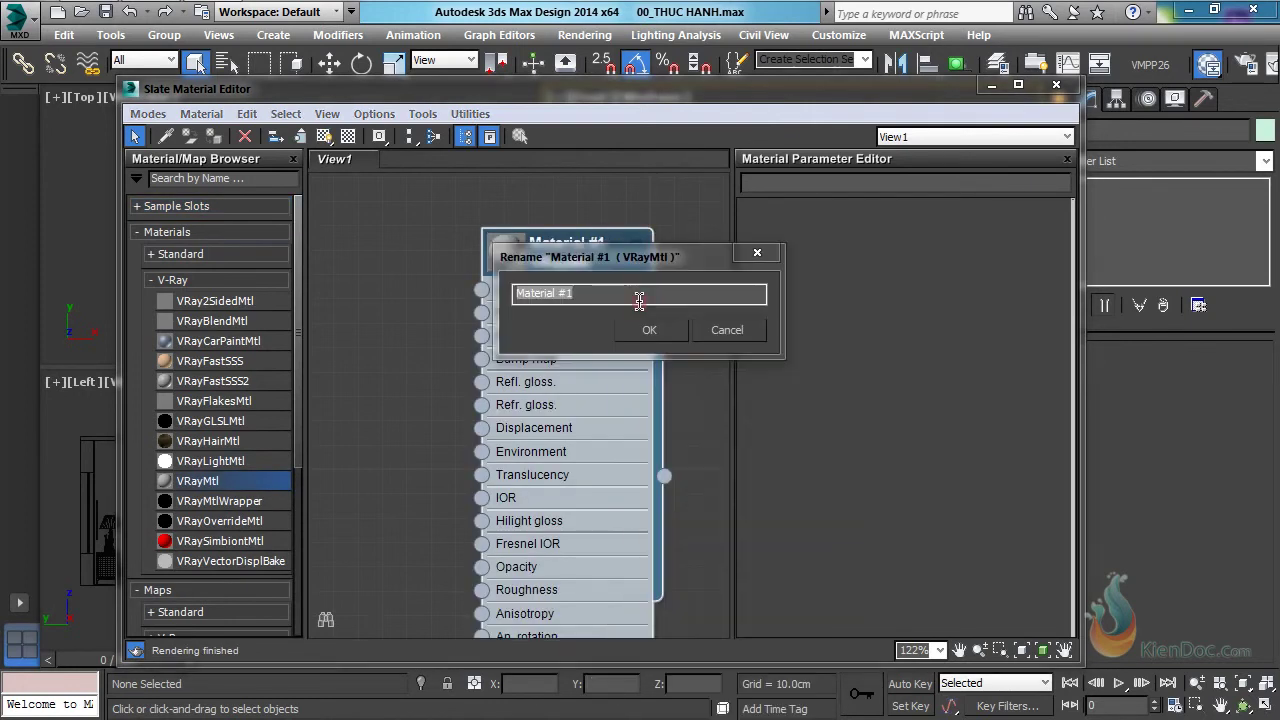
pyautogui.write('kinh')
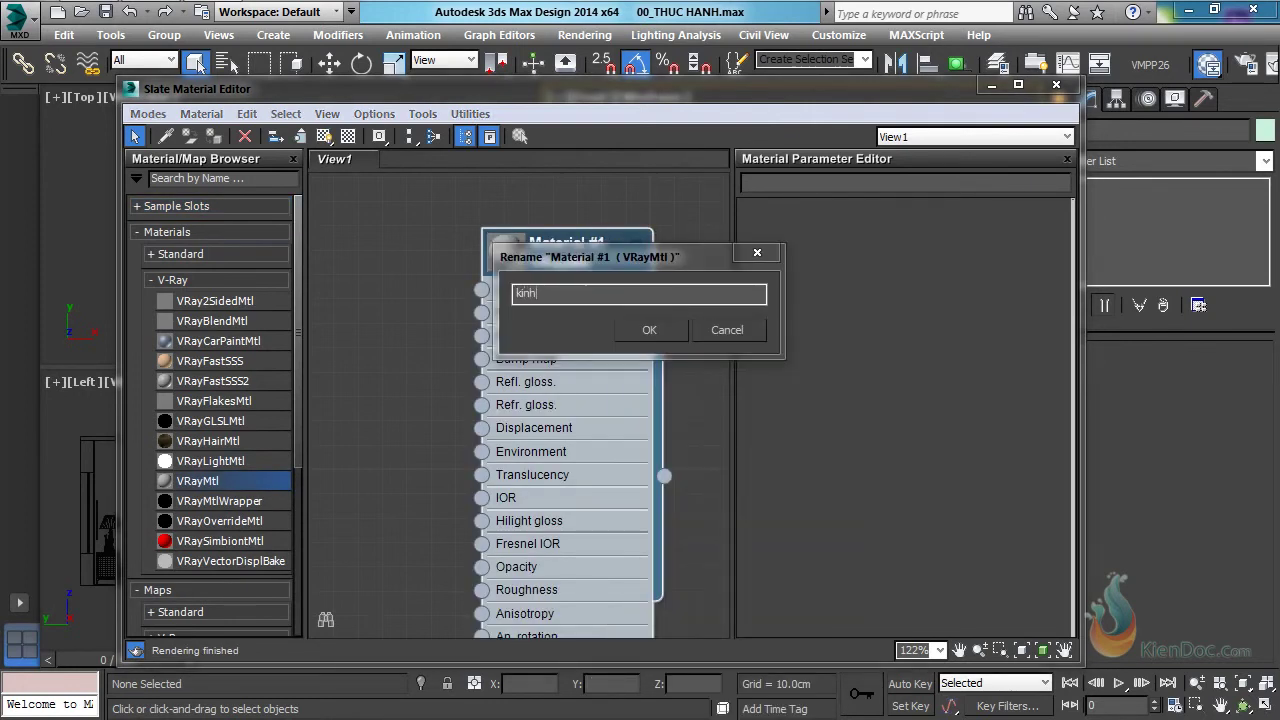
pyautogui.press('Return')
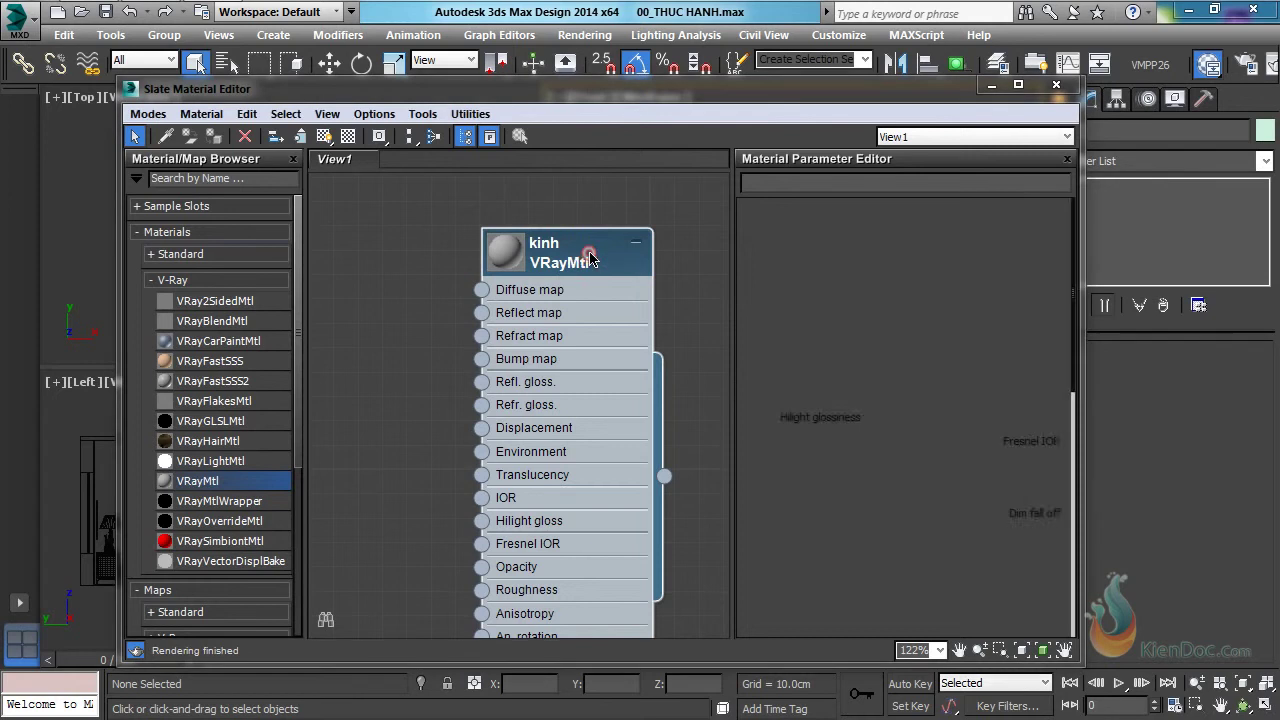
# Step: Set the kinh material's Reflect color to pure white and enable Fresnel reflections
pyautogui.doubleClick(590, 258)
pyautogui.click(806, 380)
pyautogui.moveTo(653, 133); pyautogui.dragTo(655, 320)
pyautogui.click(853, 338)
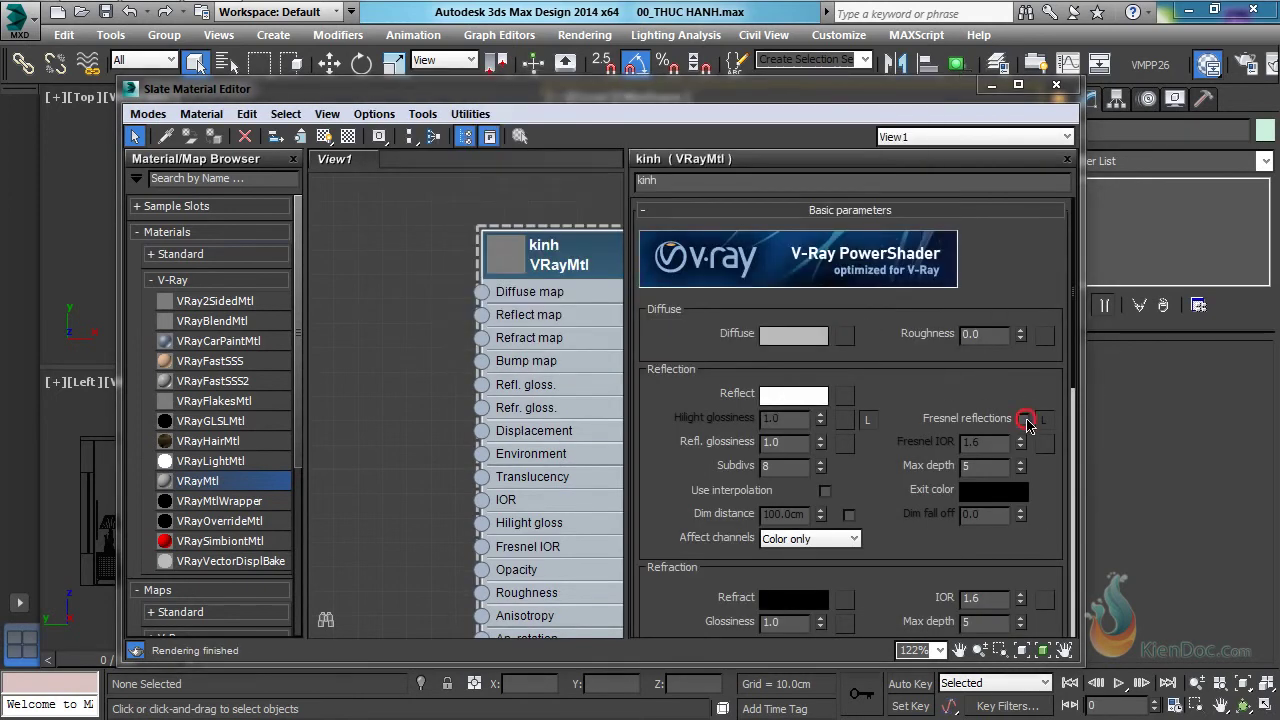
# Step: Set the kinh material's Refract color to pure white (255) and enable Affect shadows
pyautogui.scroll(-5, 674, 455)
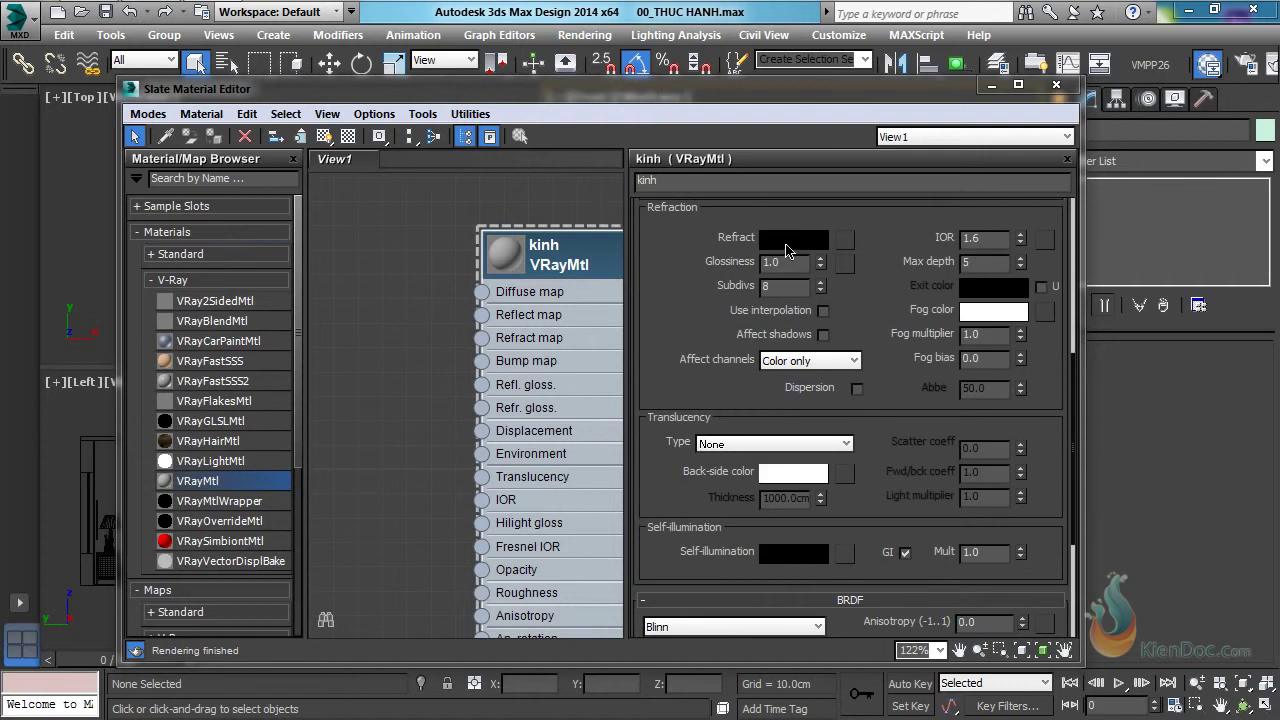
pyautogui.click(790, 240)
pyautogui.moveTo(655, 133); pyautogui.dragTo(655, 320)
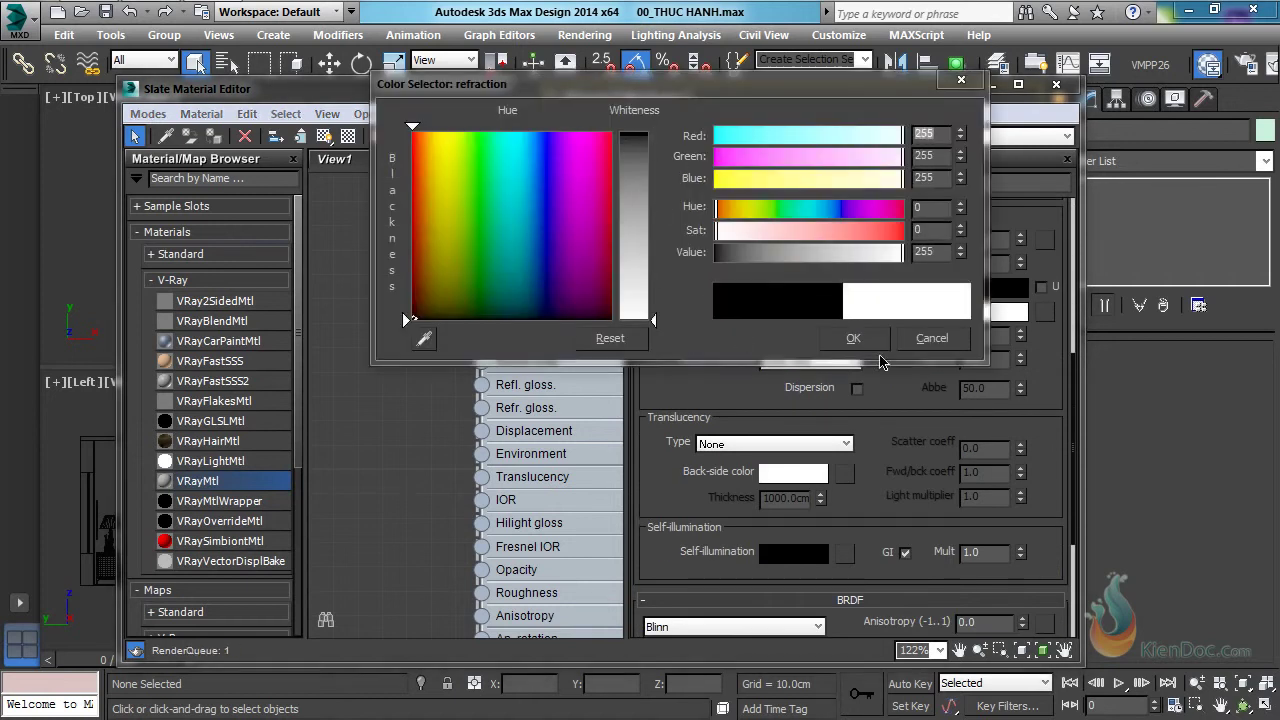
pyautogui.click(853, 338)
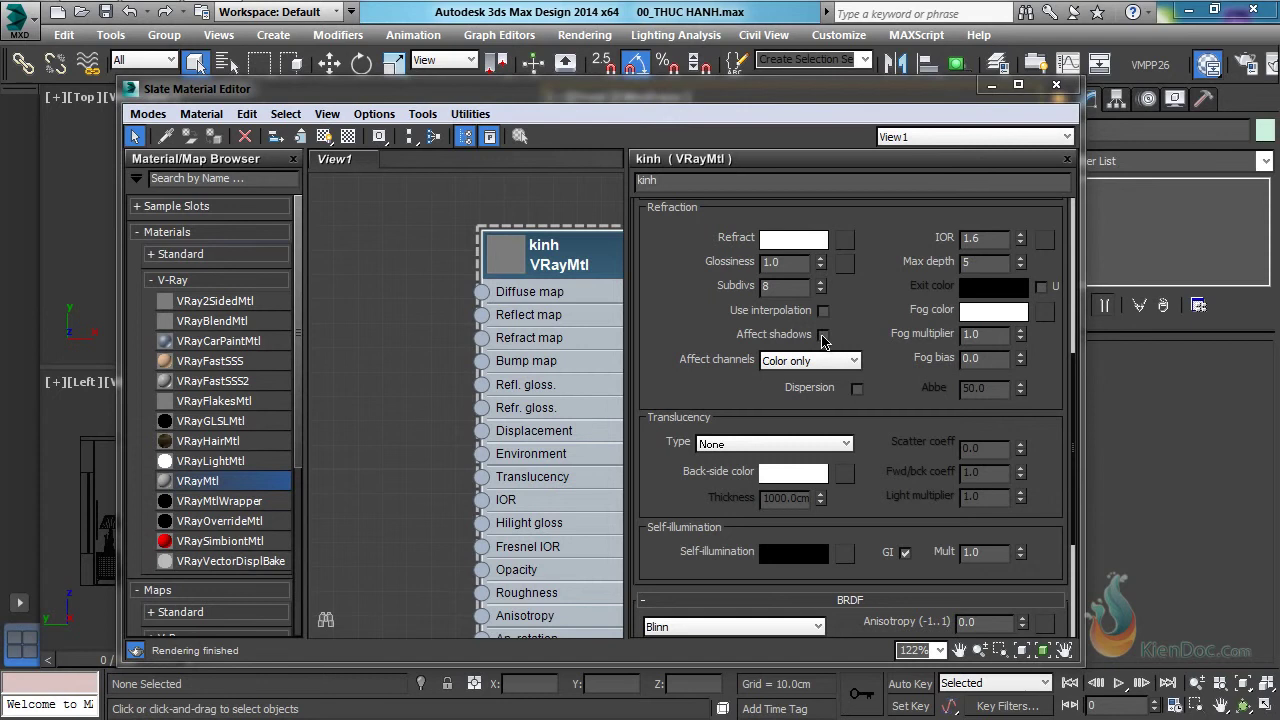
pyautogui.click(822, 336)
pyautogui.scroll(2, 823, 340)
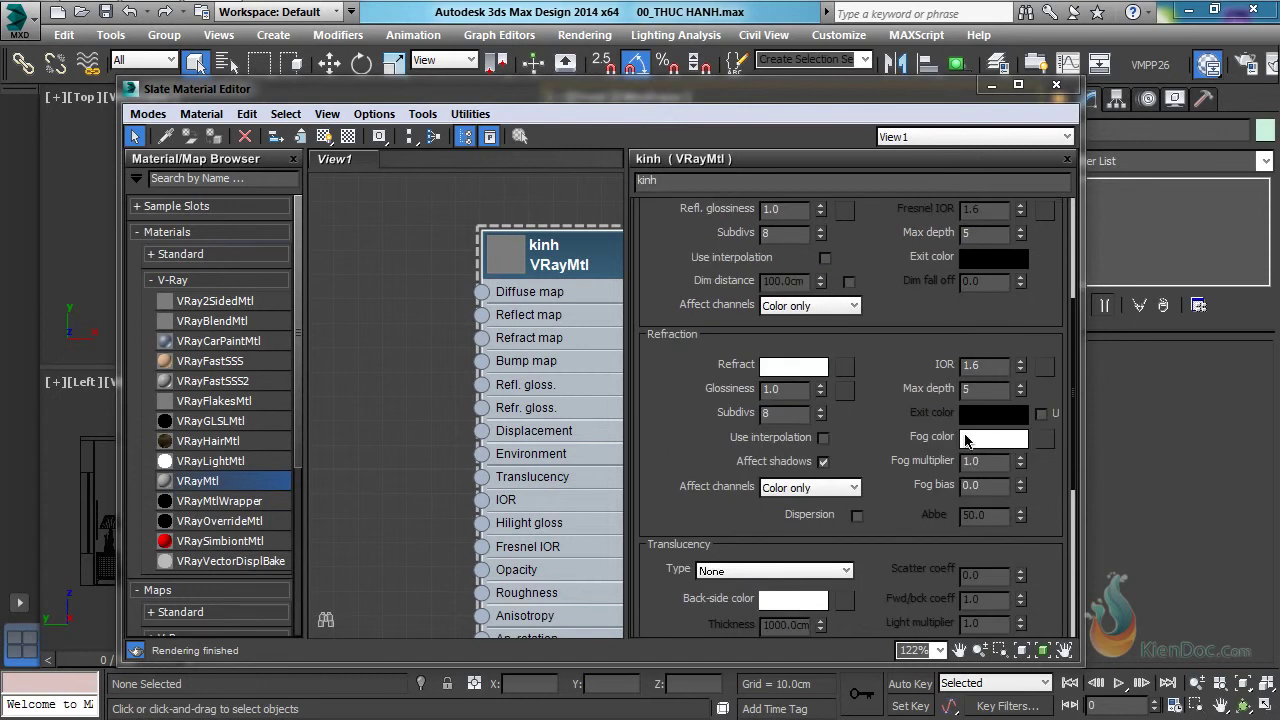
# Step: Enlarge the kinh material's node preview and show a checkered background behind the sample
pyautogui.moveTo(592, 258); pyautogui.dragTo(518, 258)
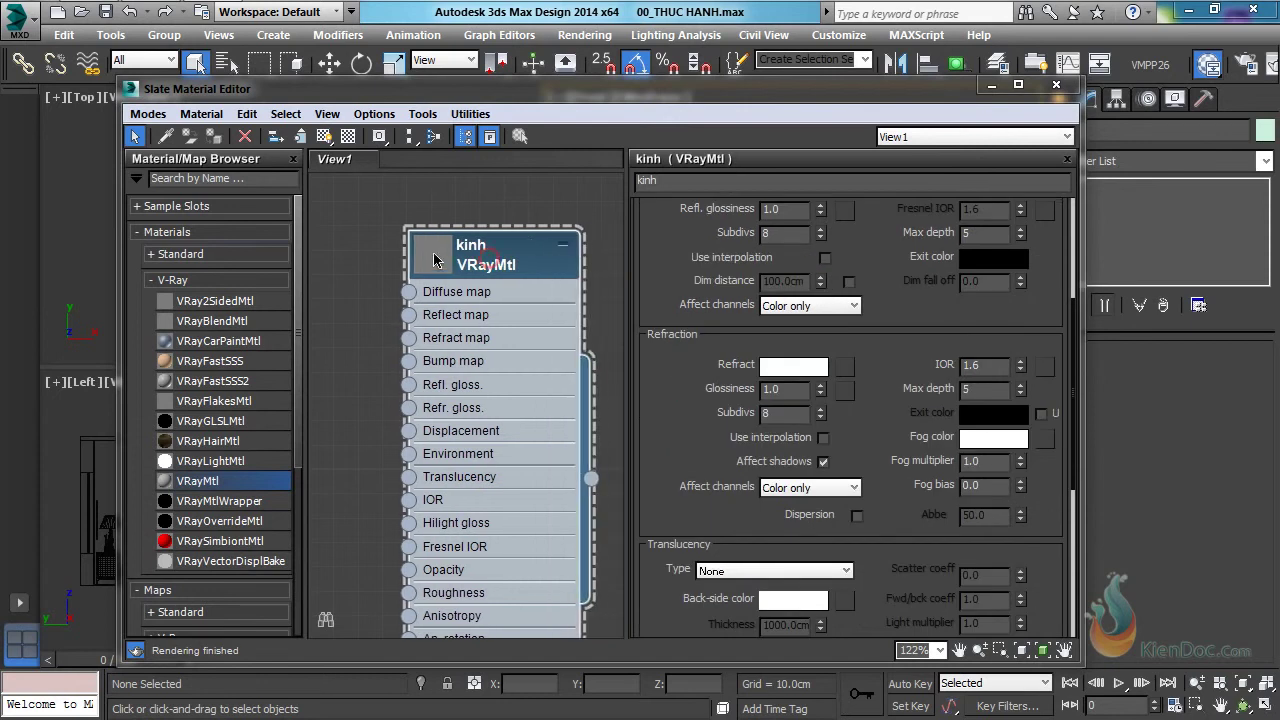
pyautogui.doubleClick(518, 261)
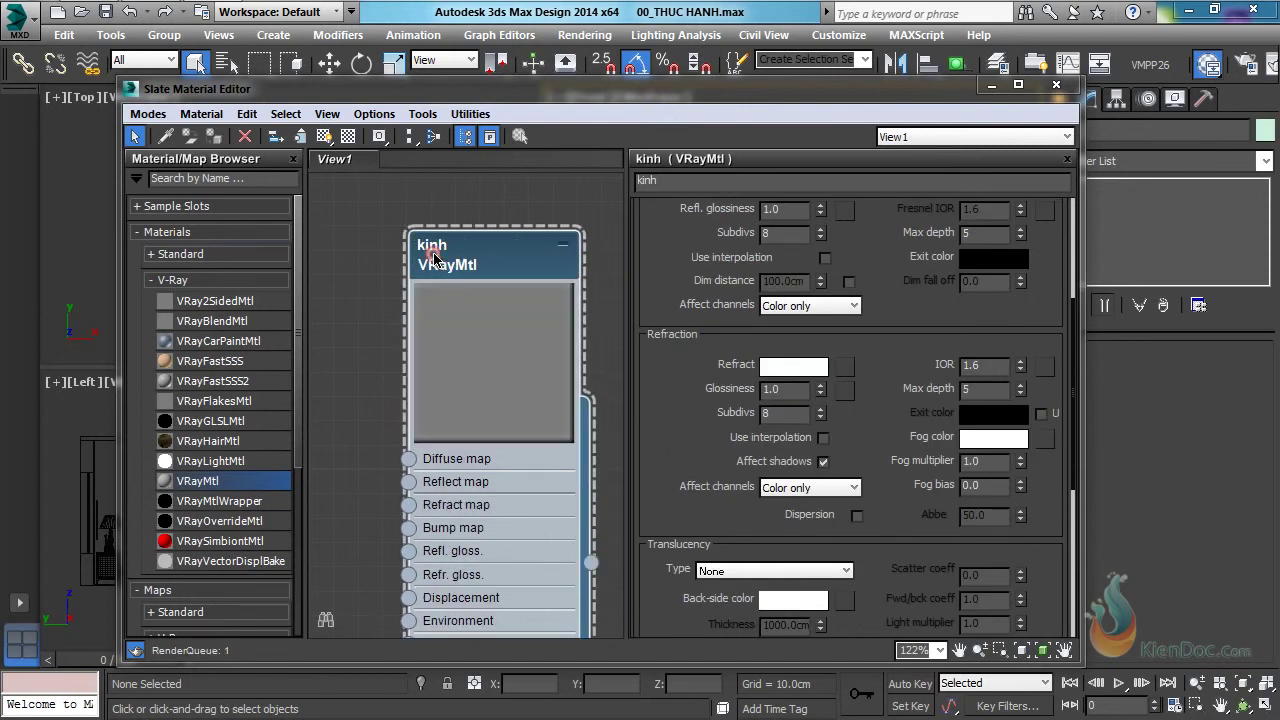
pyautogui.click(324, 136)
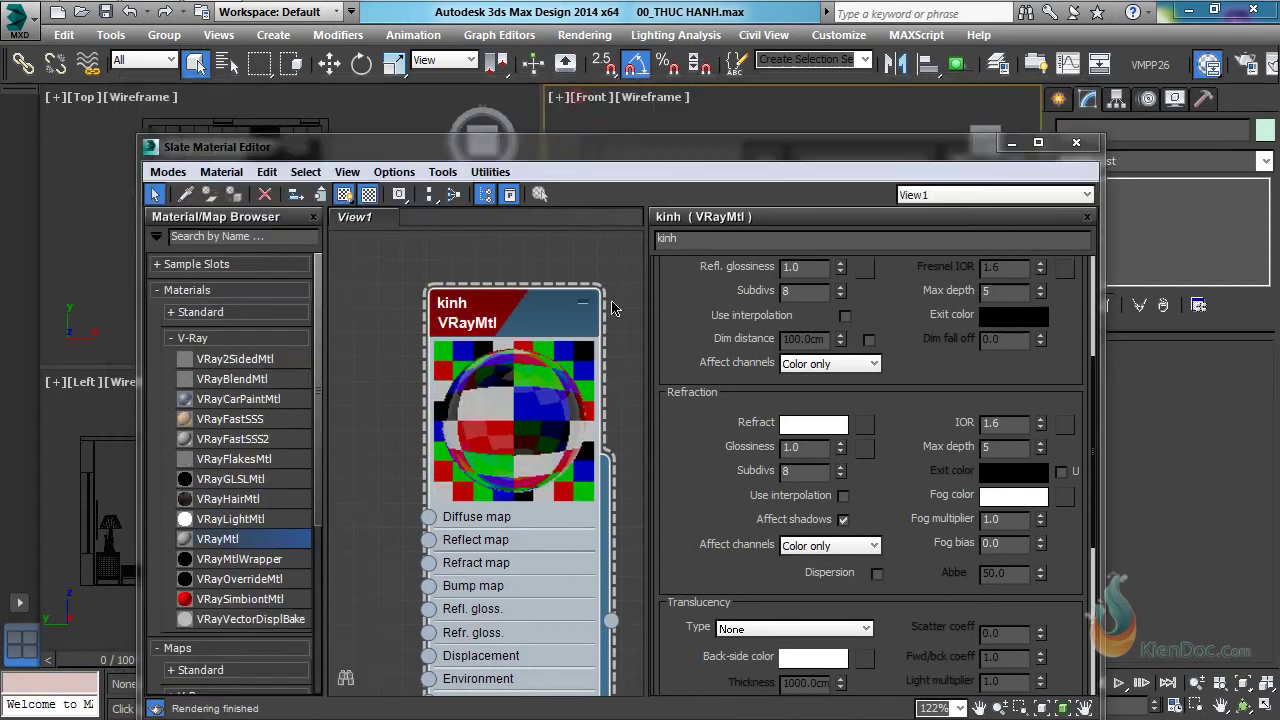
# Step: Open the two window groups, Group062 and Group061, on either side of the panelled wall for editing
pyautogui.moveTo(565, 103); pyautogui.dragTo(528, 606)
pyautogui.click(769, 204)
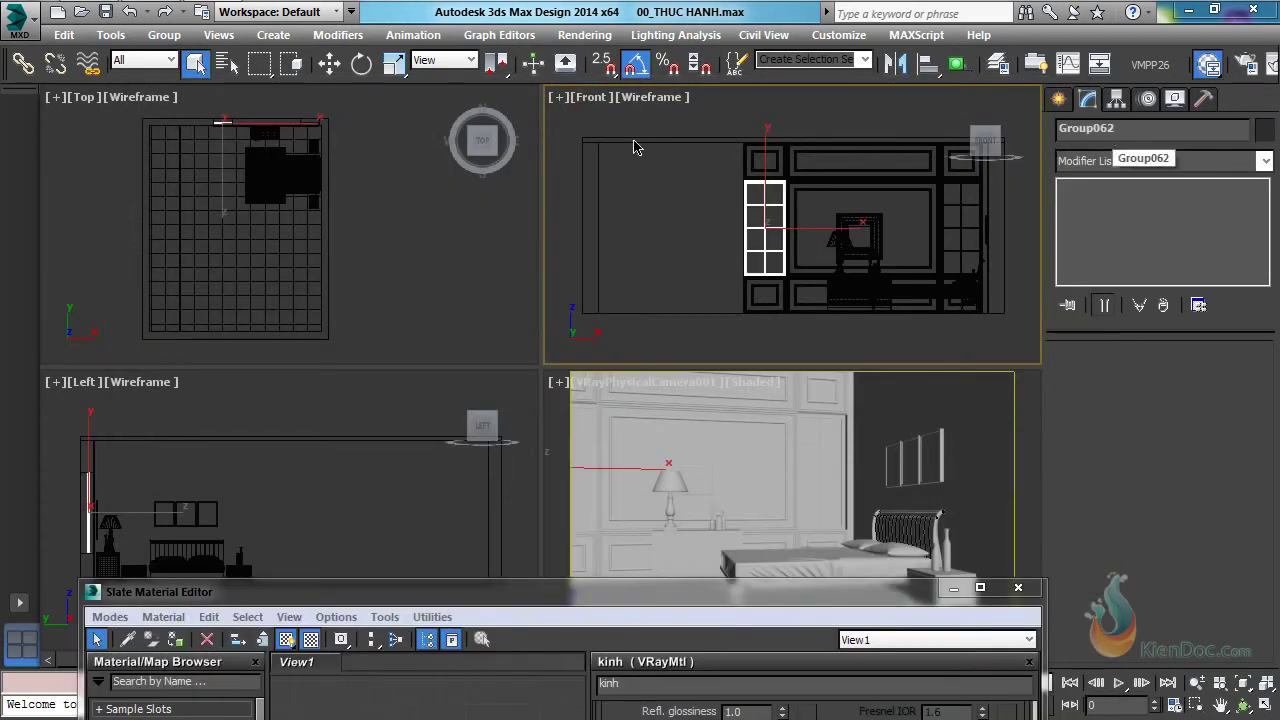
pyautogui.click(164, 35)
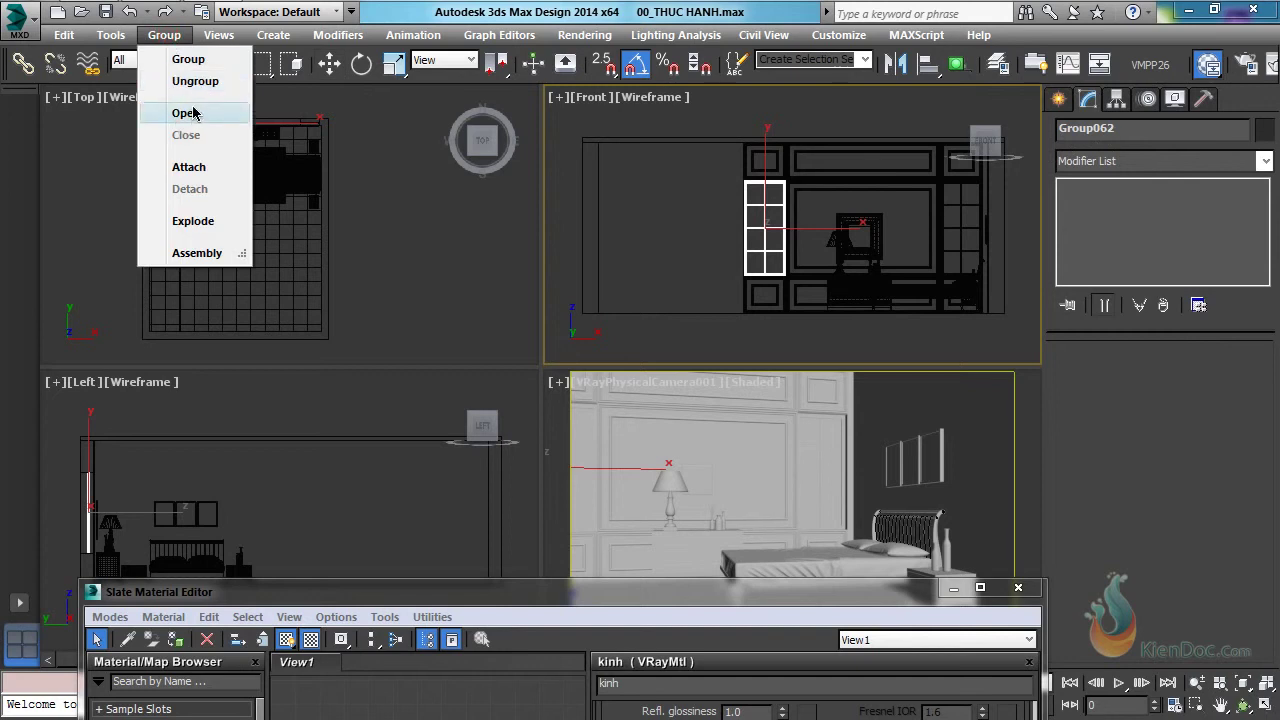
pyautogui.click(193, 113)
pyautogui.click(955, 219)
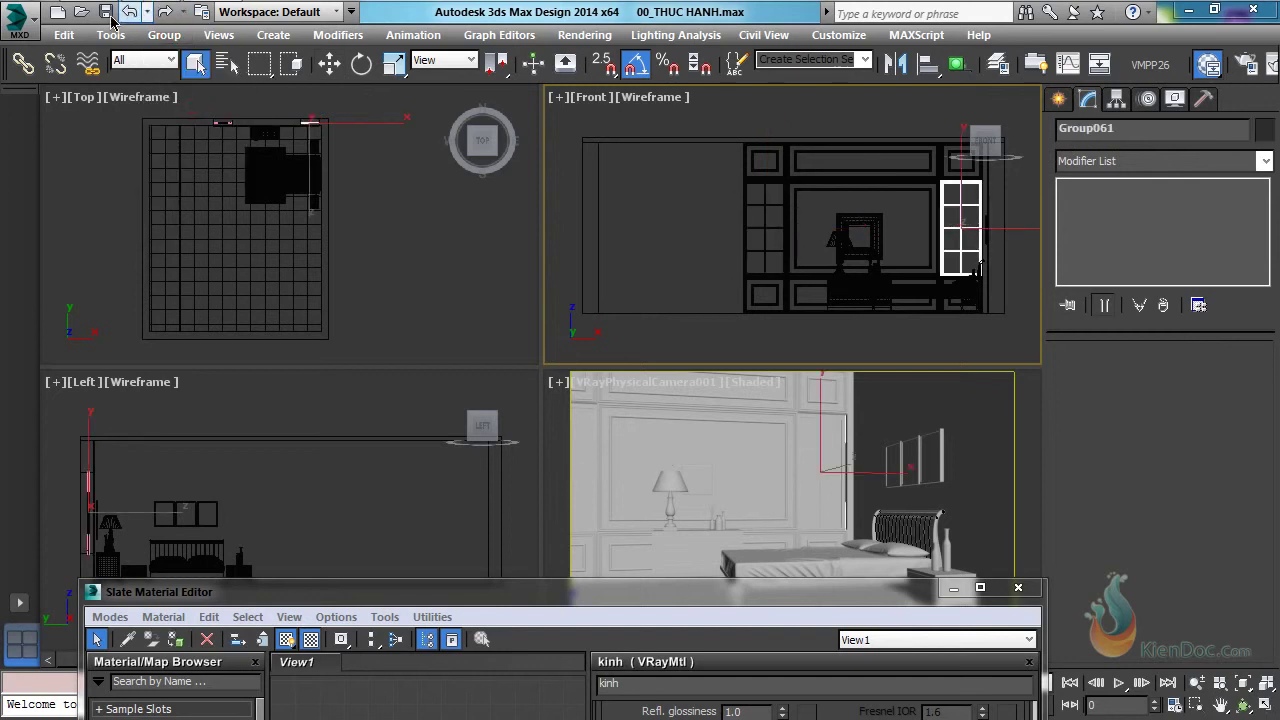
pyautogui.click(164, 35)
pyautogui.click(190, 112)
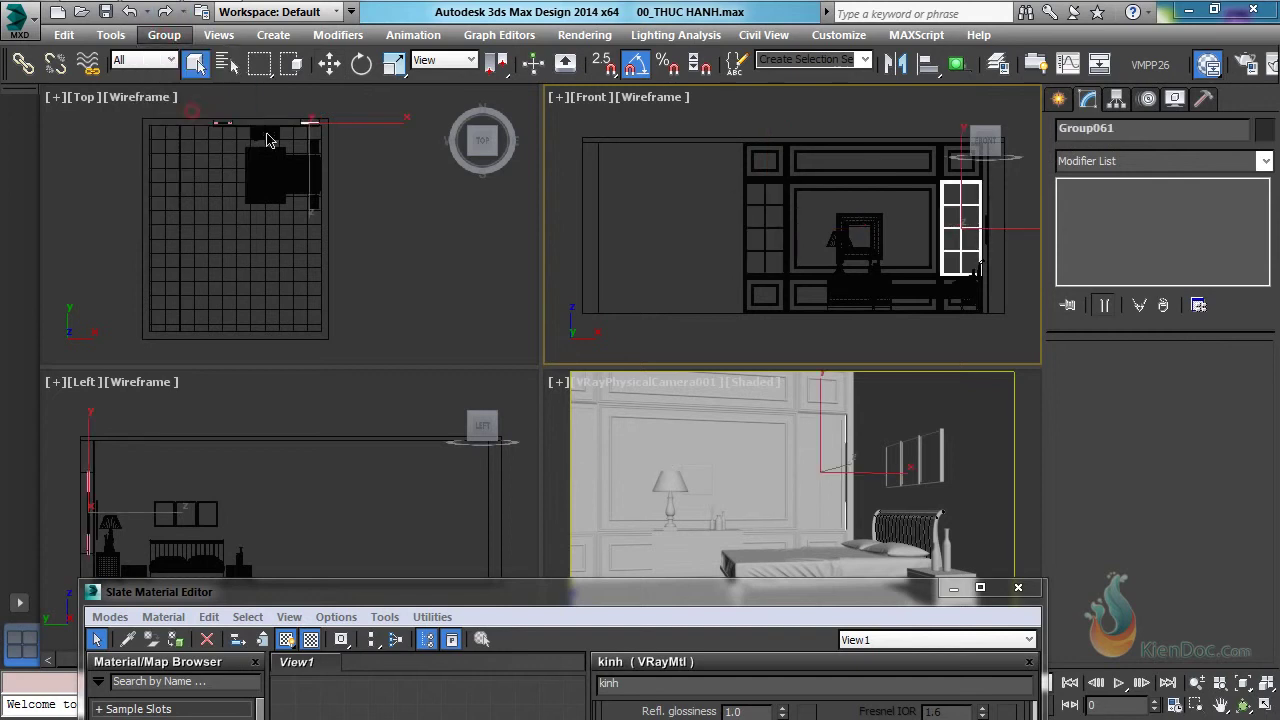
# Step: Select the glass panes of both windows, assign the kinh material to them, and close the material editor
pyautogui.click(769, 201)
pyautogui.click(831, 462)
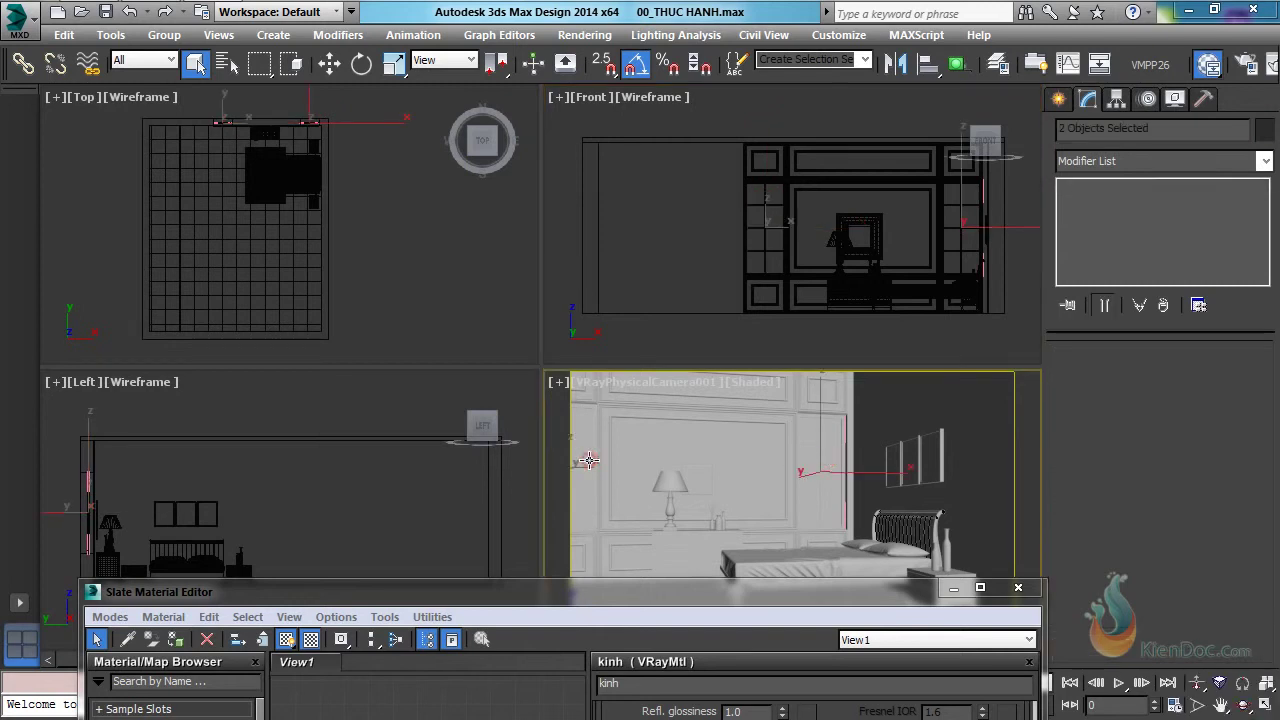
pyautogui.doubleClick(703, 592)
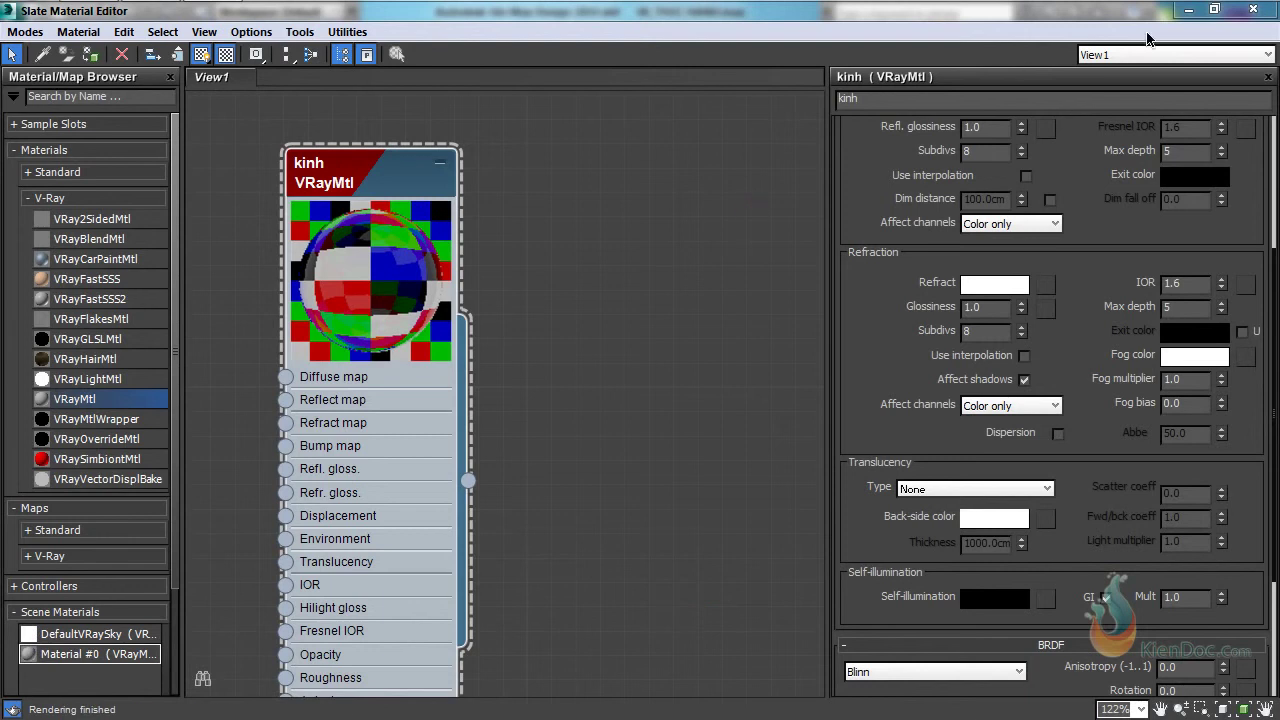
pyautogui.click(1214, 9)
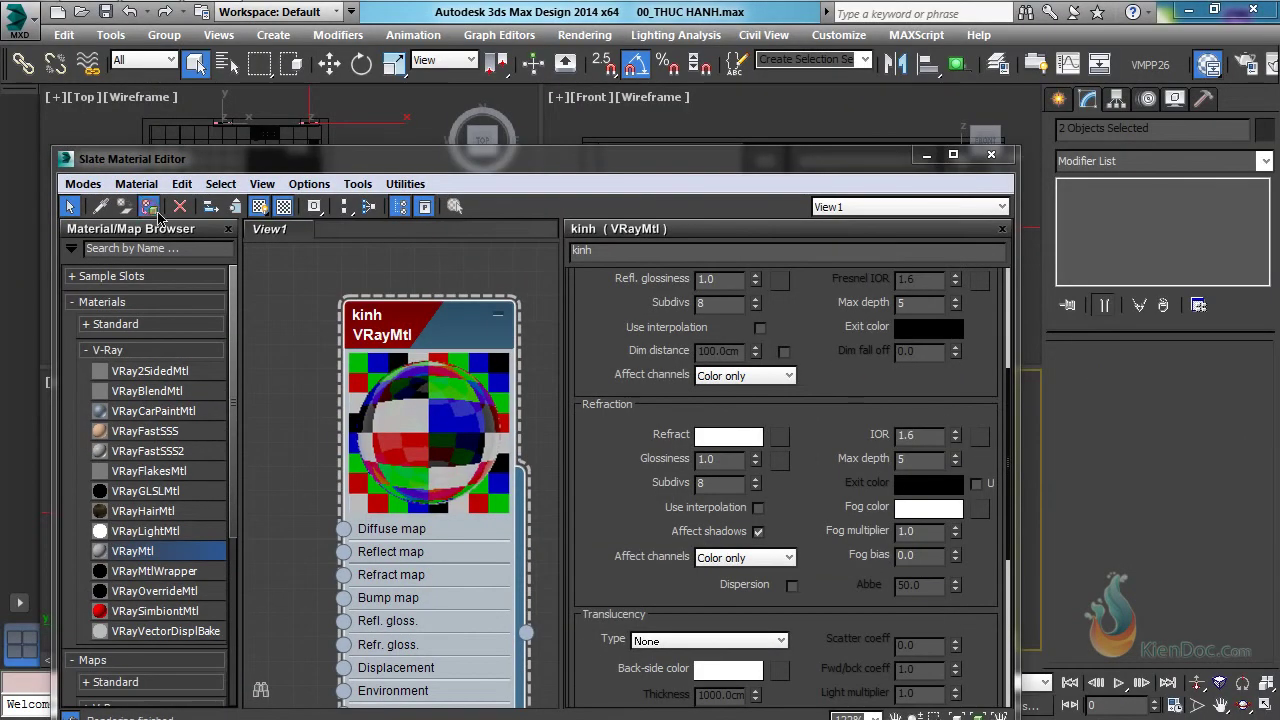
pyautogui.click(991, 154)
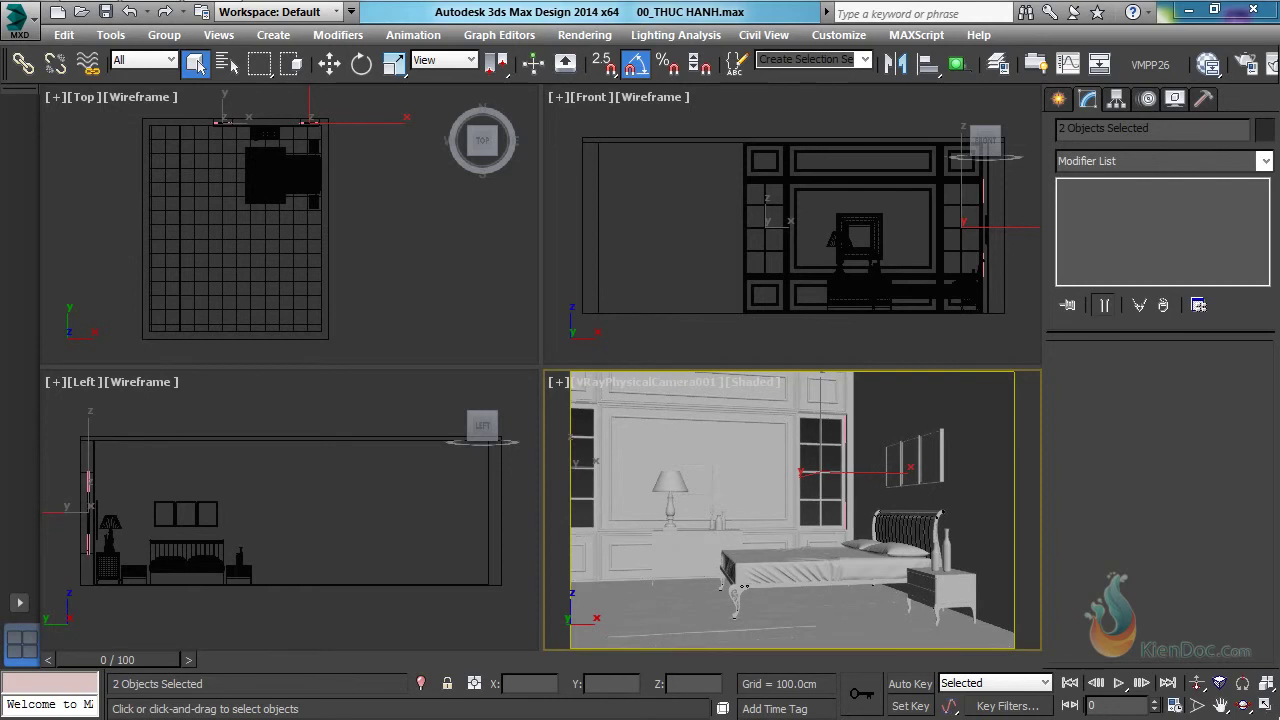
# Step: Create a VRaySun in the Top view, aimed from outside the window wall into the room, and replace the environment map with VRaySky
pyautogui.click(1060, 100)
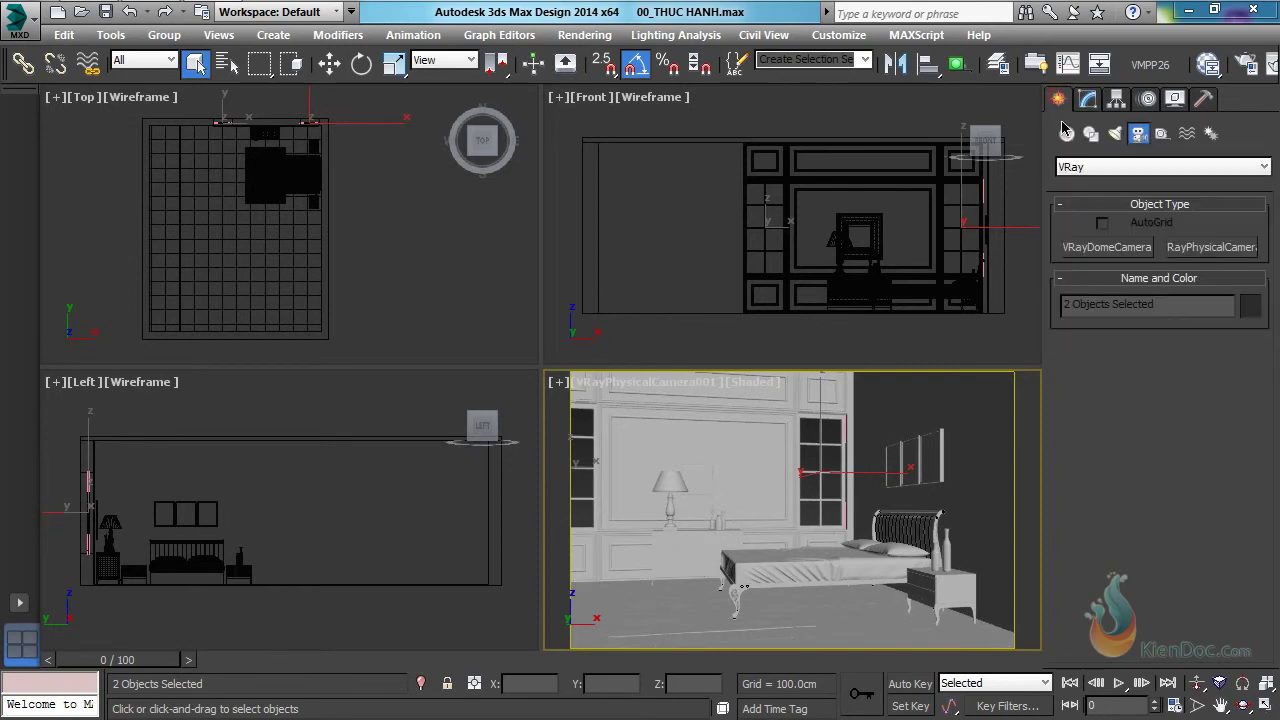
pyautogui.click(1115, 133)
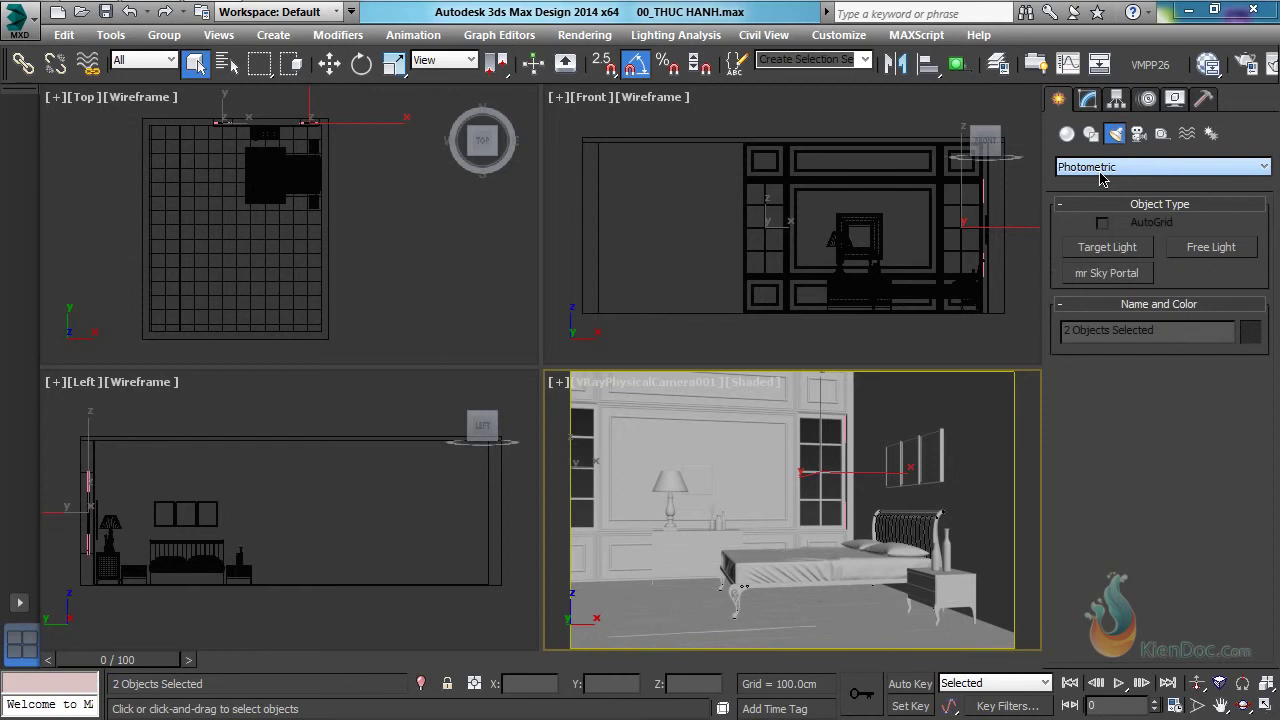
pyautogui.click(1110, 167)
pyautogui.click(1099, 209)
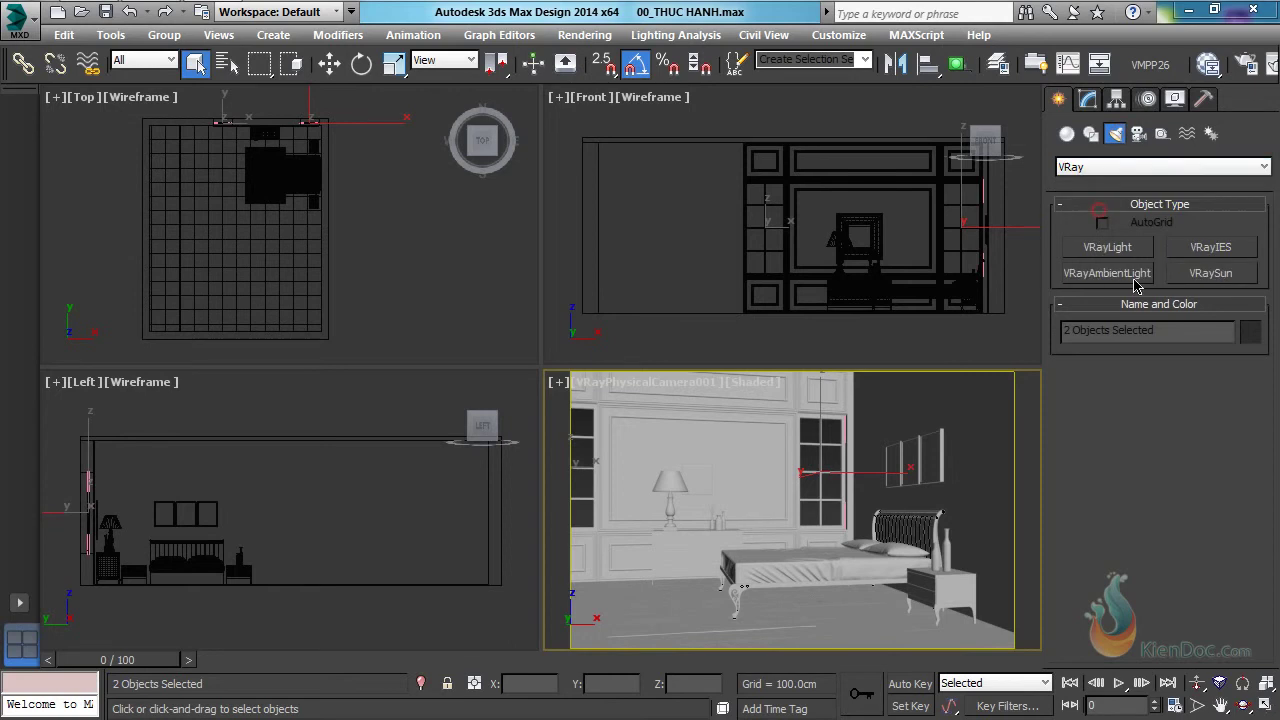
pyautogui.click(1210, 273)
pyautogui.scroll(-3, 285, 225)
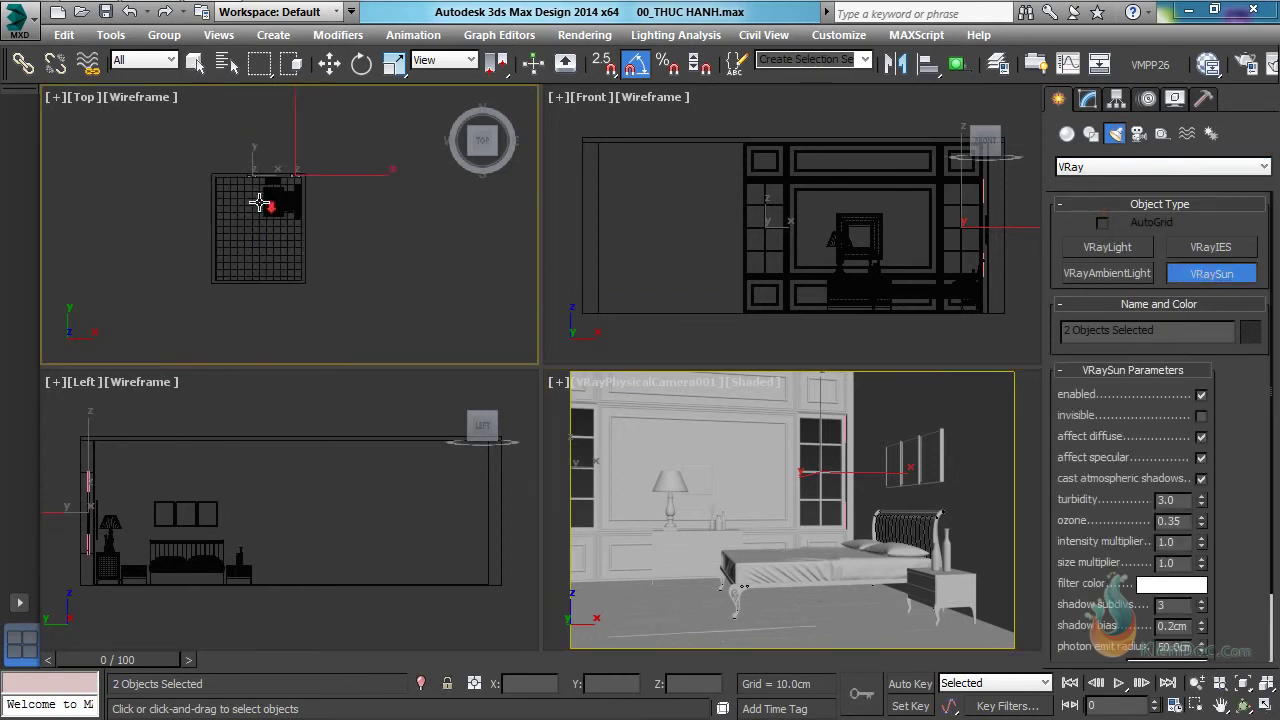
pyautogui.scroll(-2, 260, 204)
pyautogui.moveTo(215, 113); pyautogui.dragTo(271, 233)
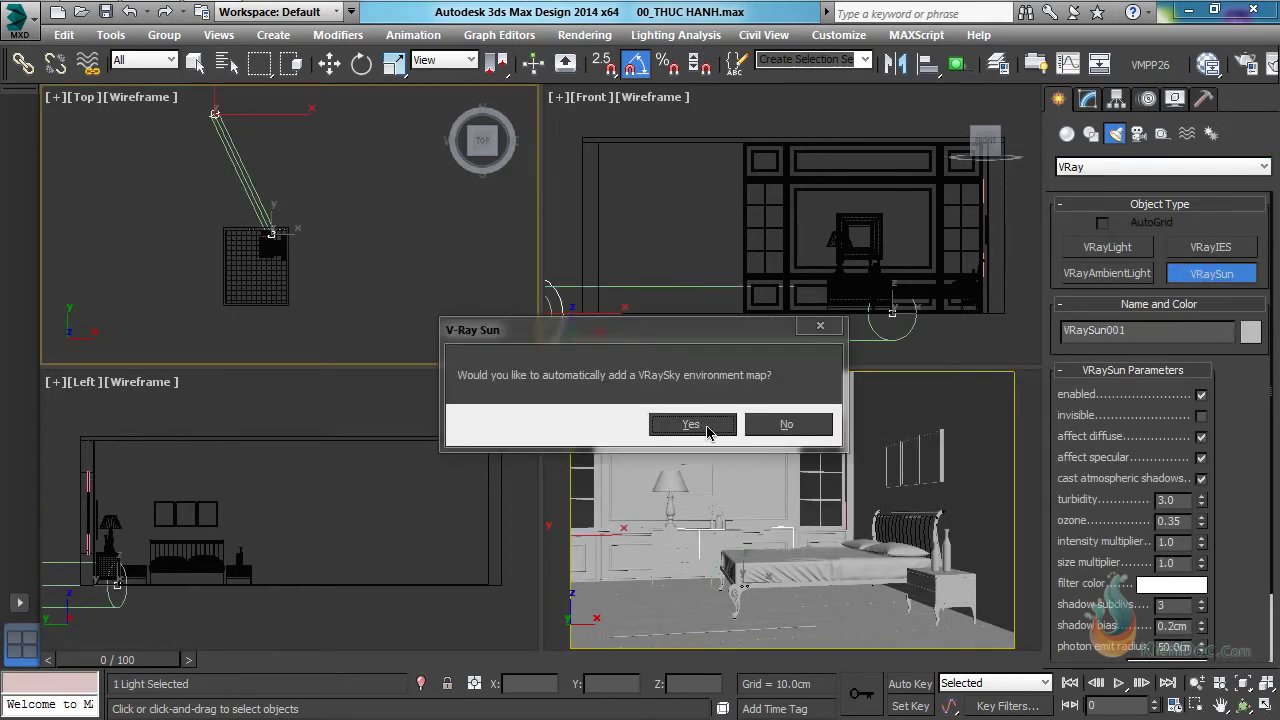
pyautogui.click(693, 425)
pyautogui.click(698, 425)
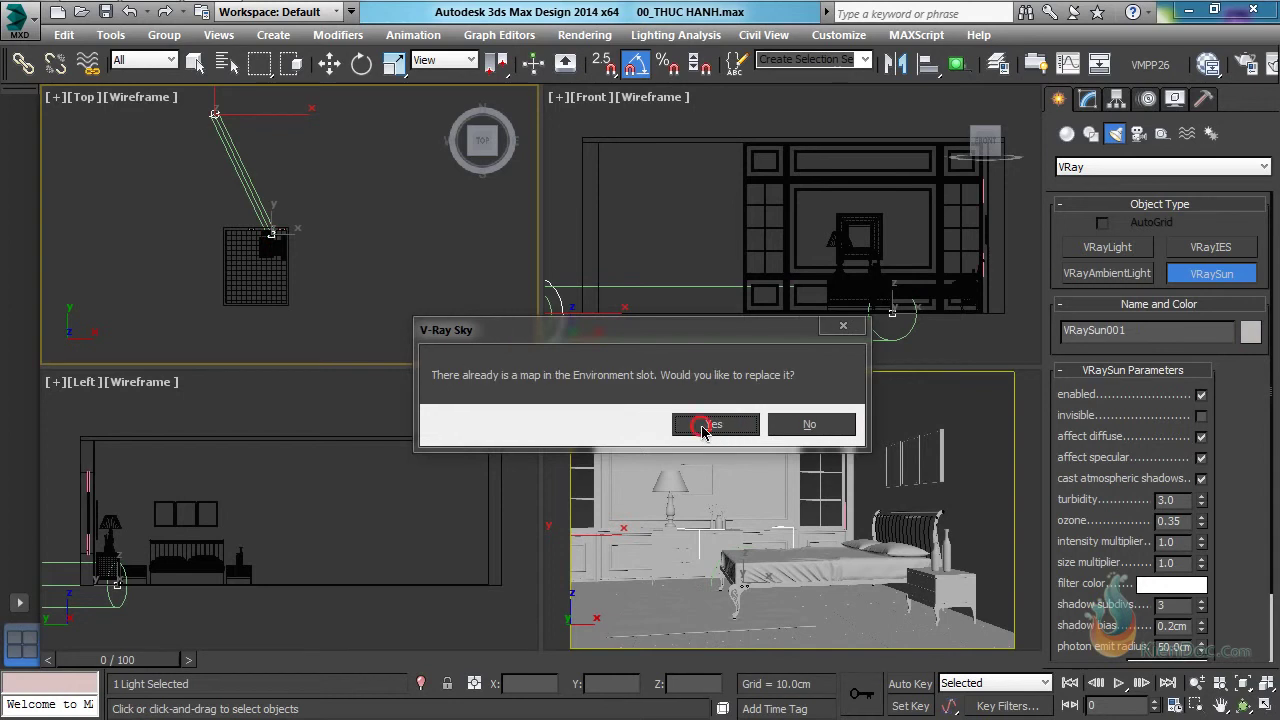
# Step: Raise the VRaySun in the Front view to a height of about 524.5 cm so it shines down into the room
pyautogui.rightClick(628, 265)
pyautogui.scroll(-1, 628, 265)
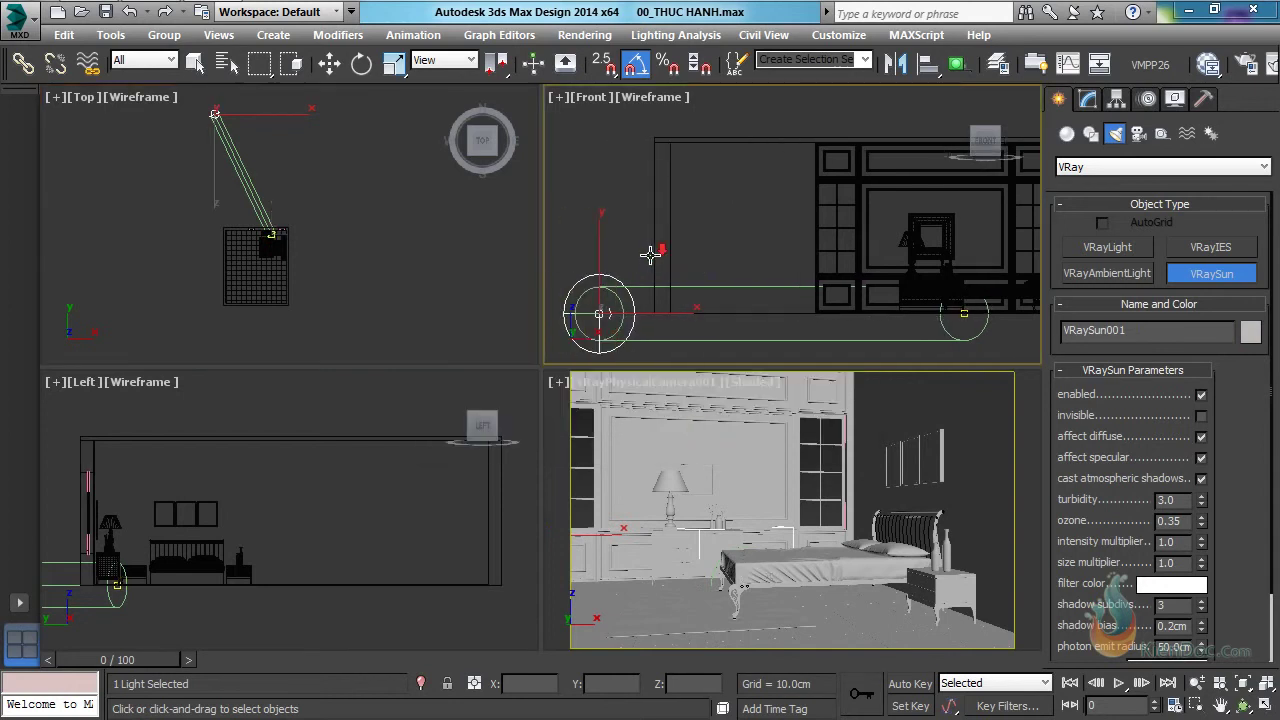
pyautogui.scroll(-3, 690, 262)
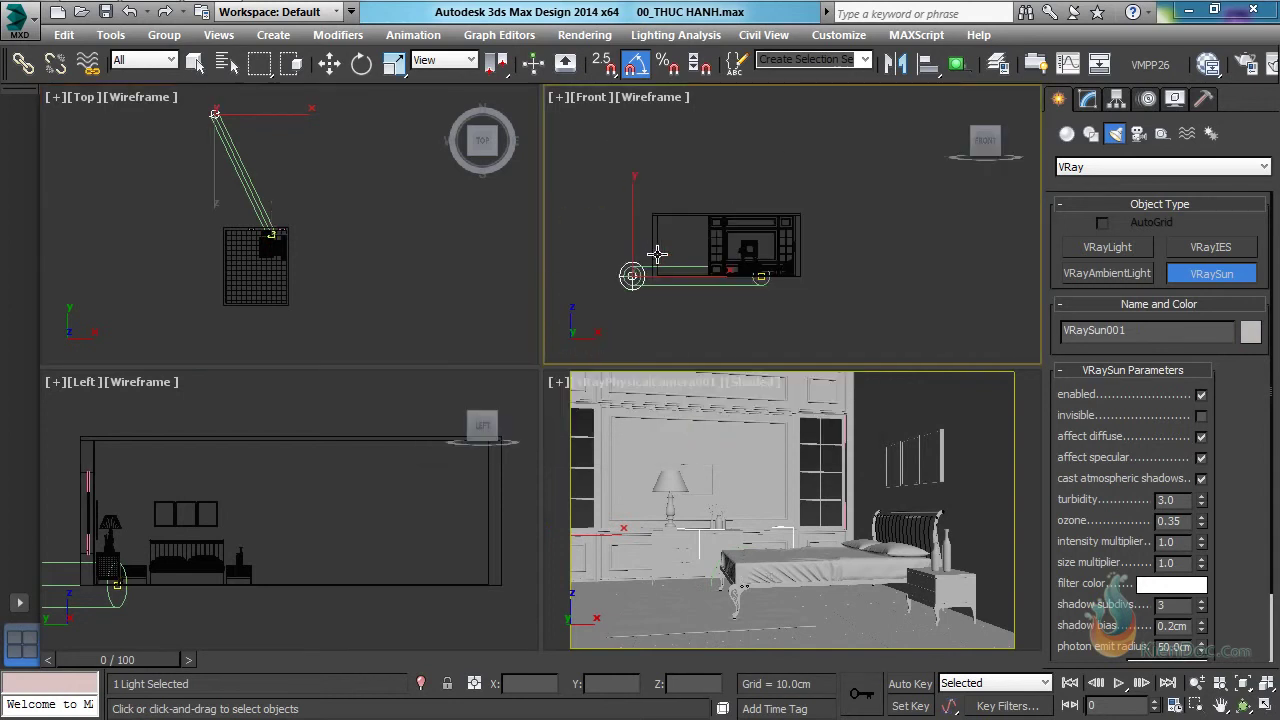
pyautogui.click(330, 63)
pyautogui.moveTo(632, 228); pyautogui.dragTo(632, 124)
pyautogui.moveTo(782, 258); pyautogui.dragTo(754, 258, button='middle')
pyautogui.scroll(2, 754, 258)
pyautogui.scroll(2, 706, 251)
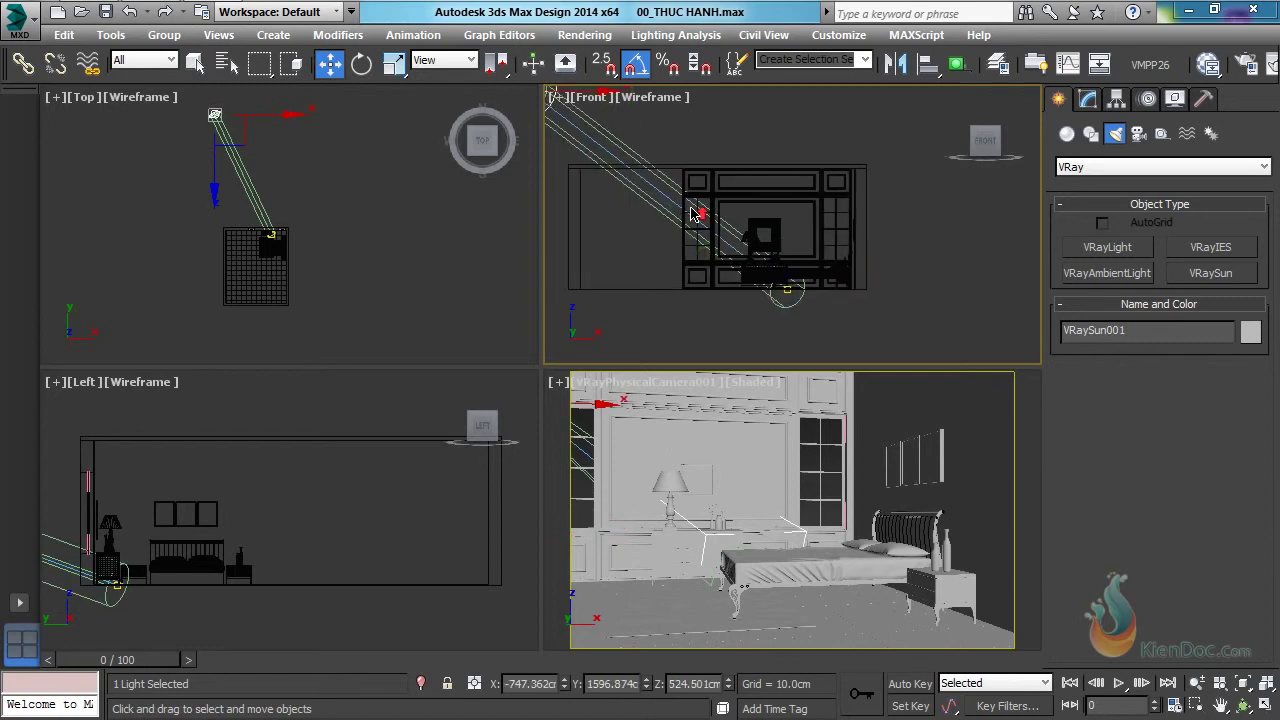
pyautogui.scroll(2, 700, 214)
pyautogui.moveTo(697, 194); pyautogui.dragTo(689, 175, button='middle')
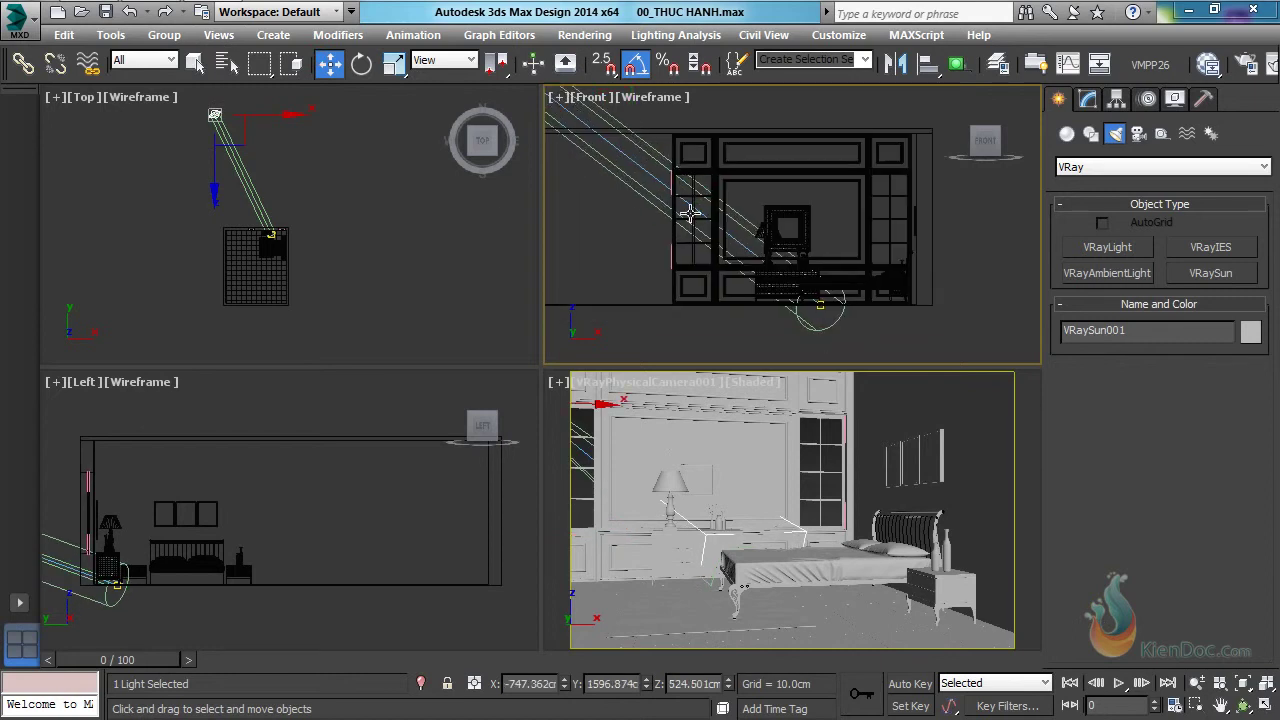
# Step: Draw a plane VRayLight over the window nearest the bed in the Front view, about 37 cm half-length and 90.5 cm half-width
pyautogui.click(1109, 249)
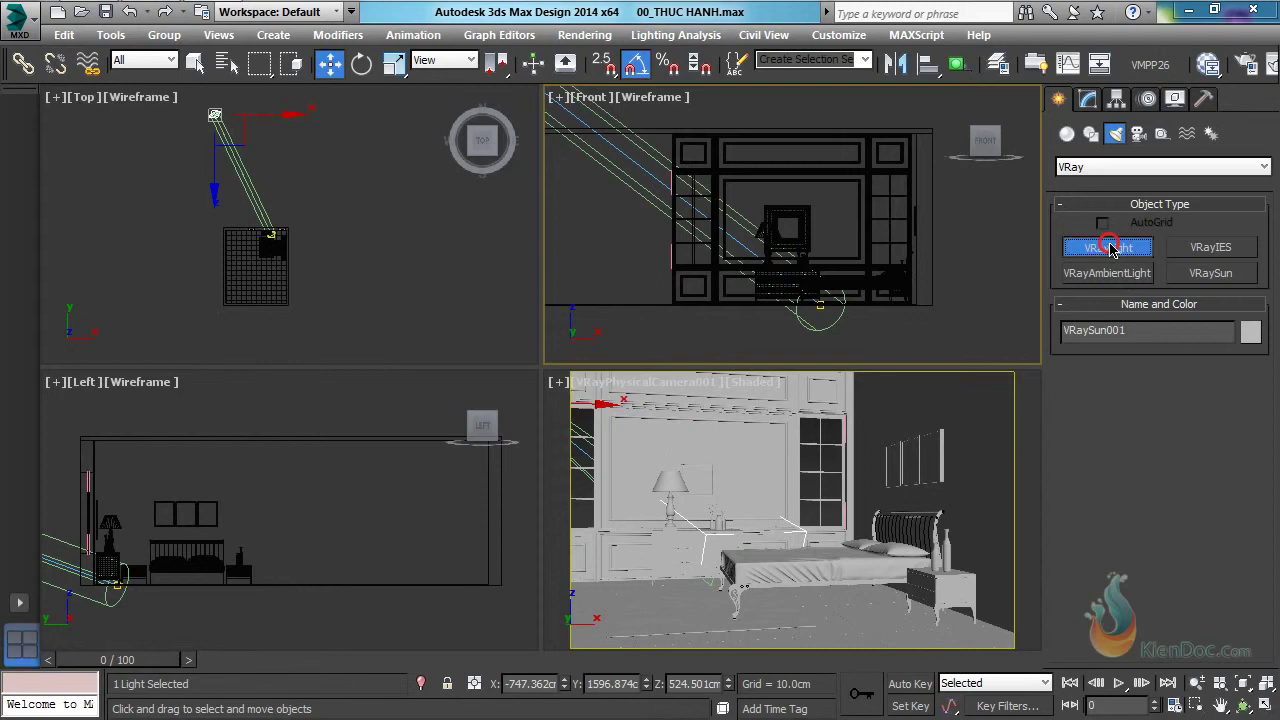
pyautogui.scroll(2, 828, 240)
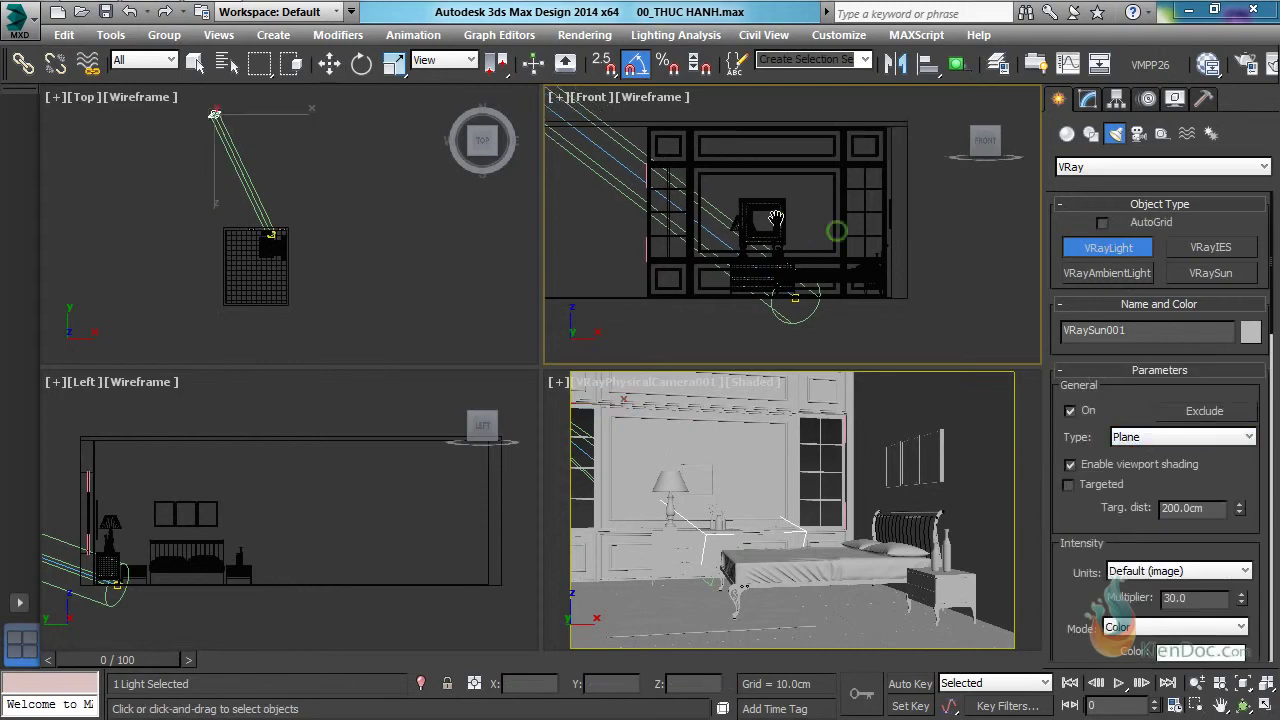
pyautogui.scroll(2, 814, 177)
pyautogui.scroll(2, 760, 168)
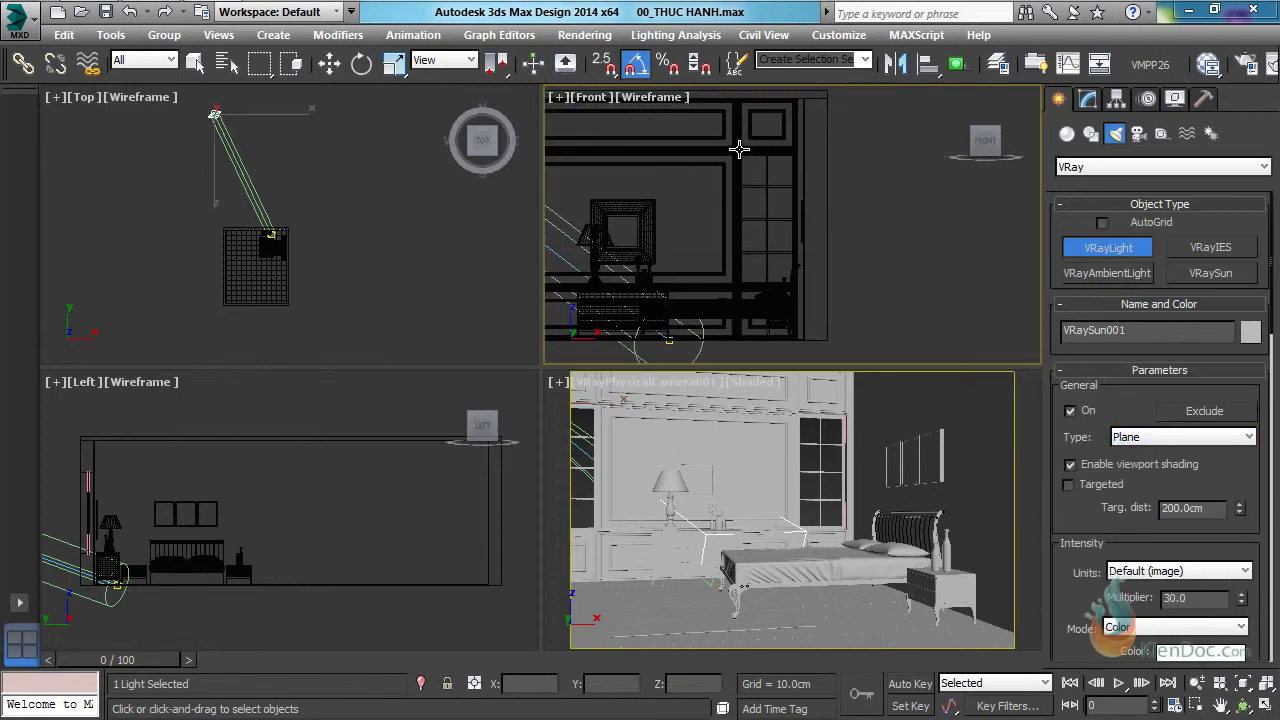
pyautogui.moveTo(740, 149); pyautogui.dragTo(794, 286)
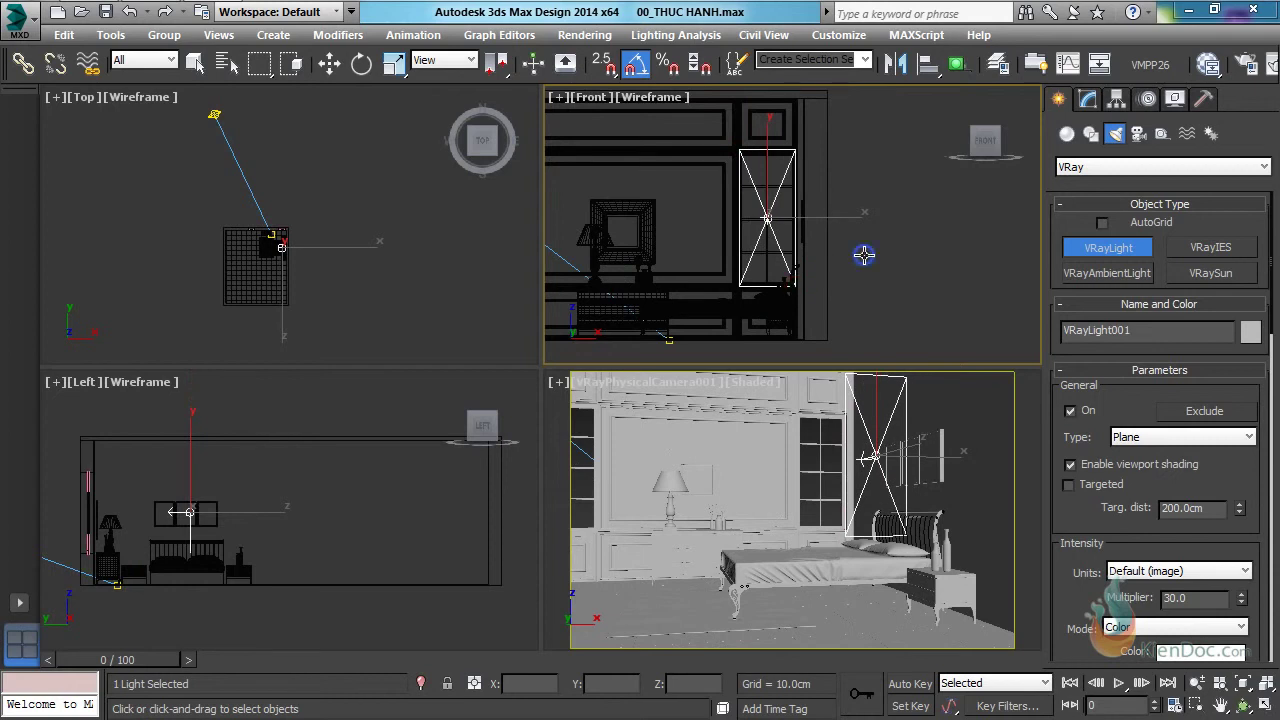
# Step: Mirror the plane light about the Y axis without cloning so that it points into the room
pyautogui.press('w')
pyautogui.moveTo(290, 288); pyautogui.dragTo(338, 240, button='middle')
pyautogui.scroll(5, 384, 226)
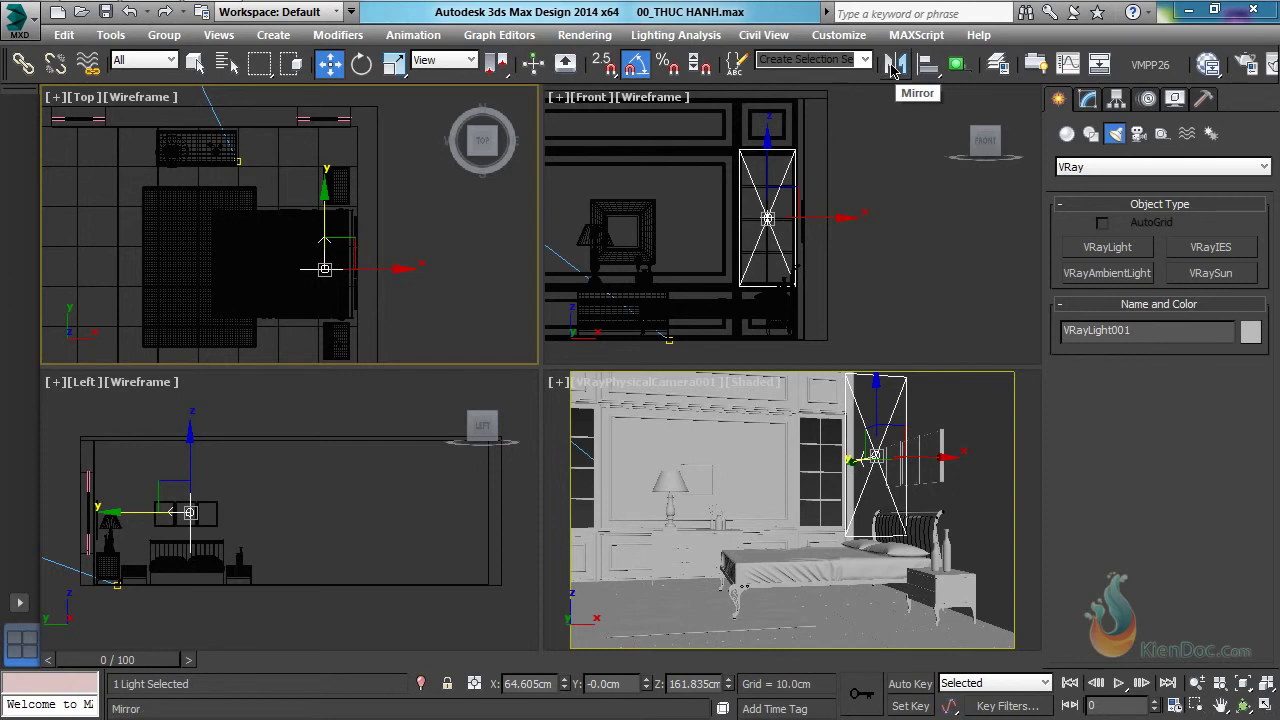
pyautogui.click(895, 66)
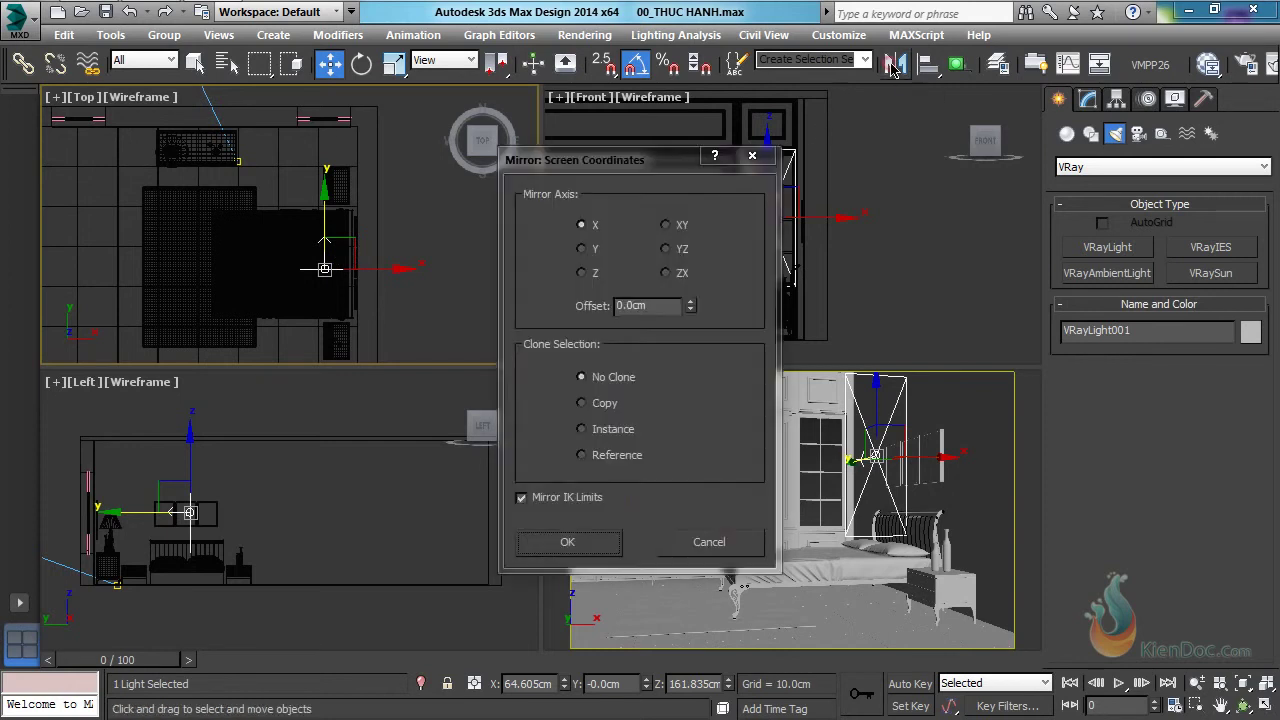
pyautogui.click(584, 249)
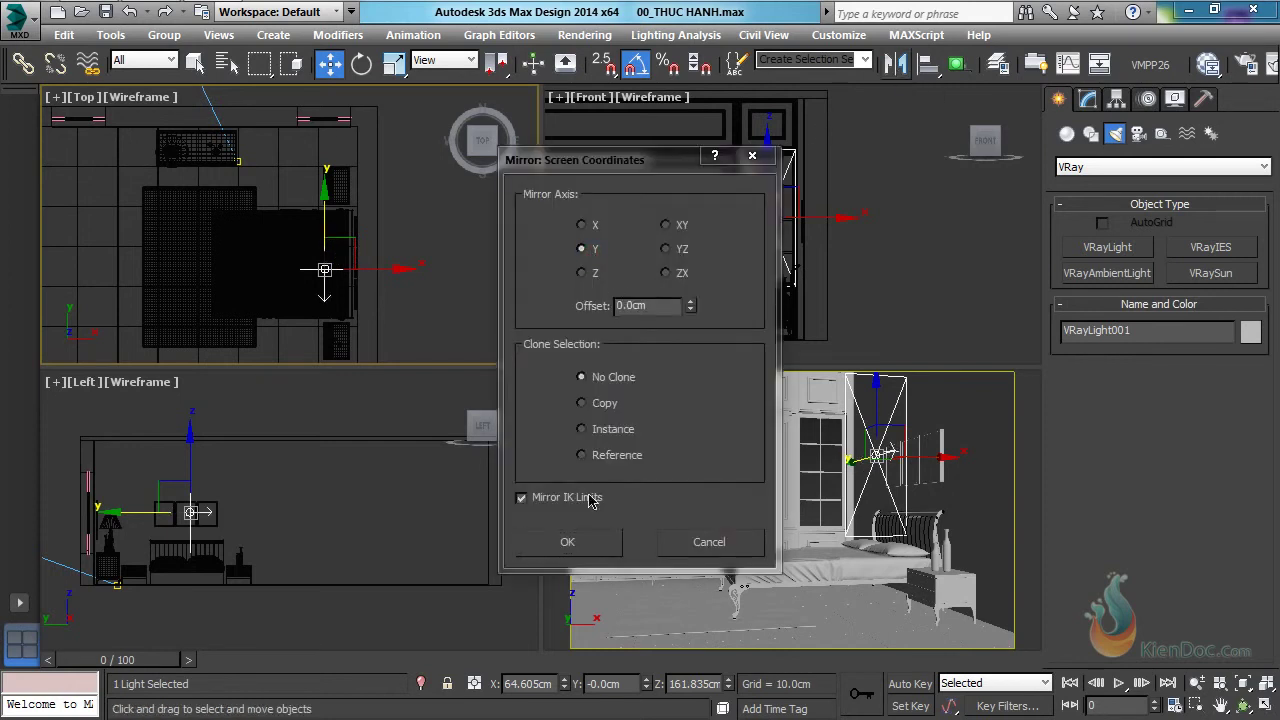
pyautogui.click(588, 544)
# Step: Move the plane light in the Top view into the window recess, just inside the glass, at Y about 222 cm
pyautogui.moveTo(375, 307); pyautogui.dragTo(397, 375, button='middle')
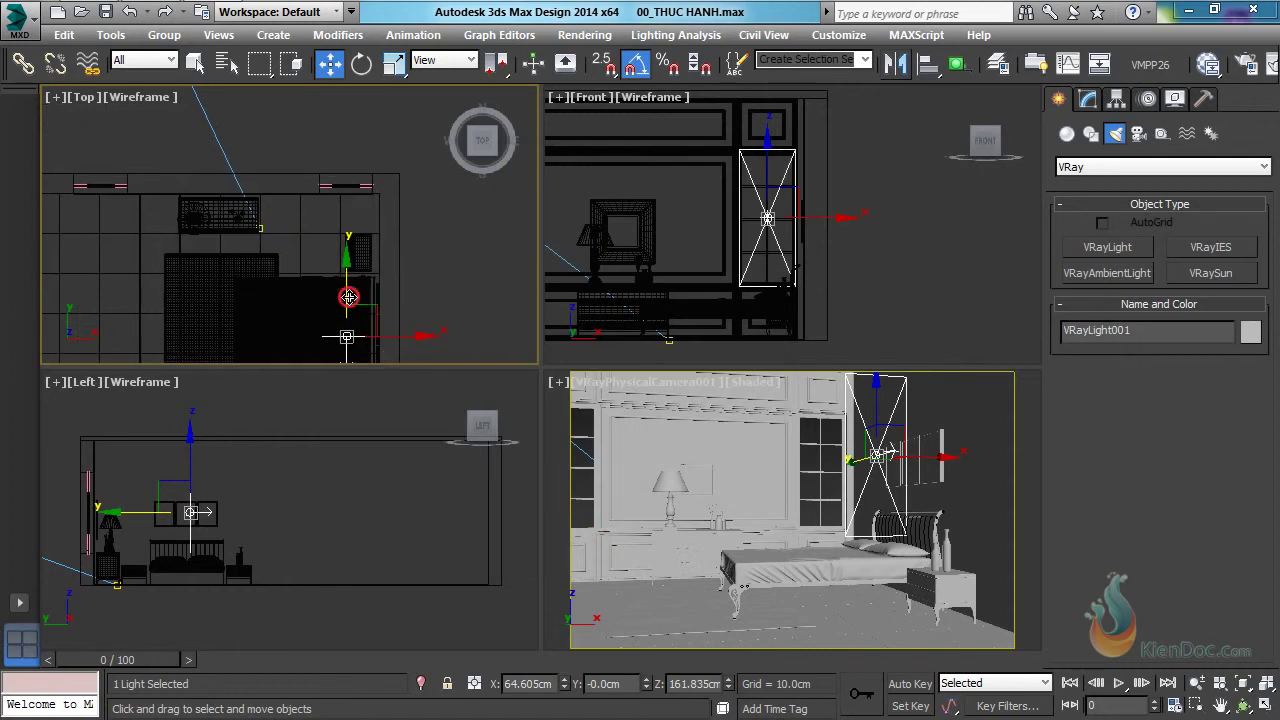
pyautogui.moveTo(354, 178); pyautogui.dragTo(355, 176)
pyautogui.scroll(5, 356, 195)
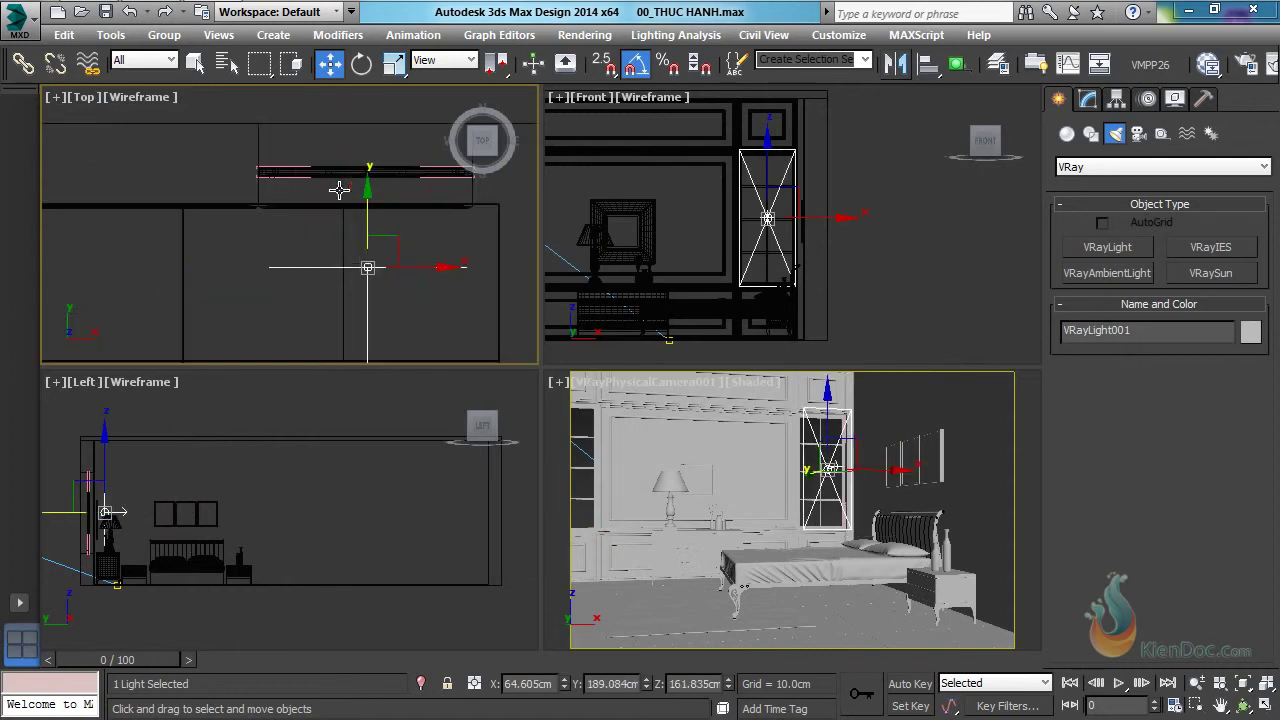
pyautogui.moveTo(358, 212); pyautogui.dragTo(216, 245, button='middle')
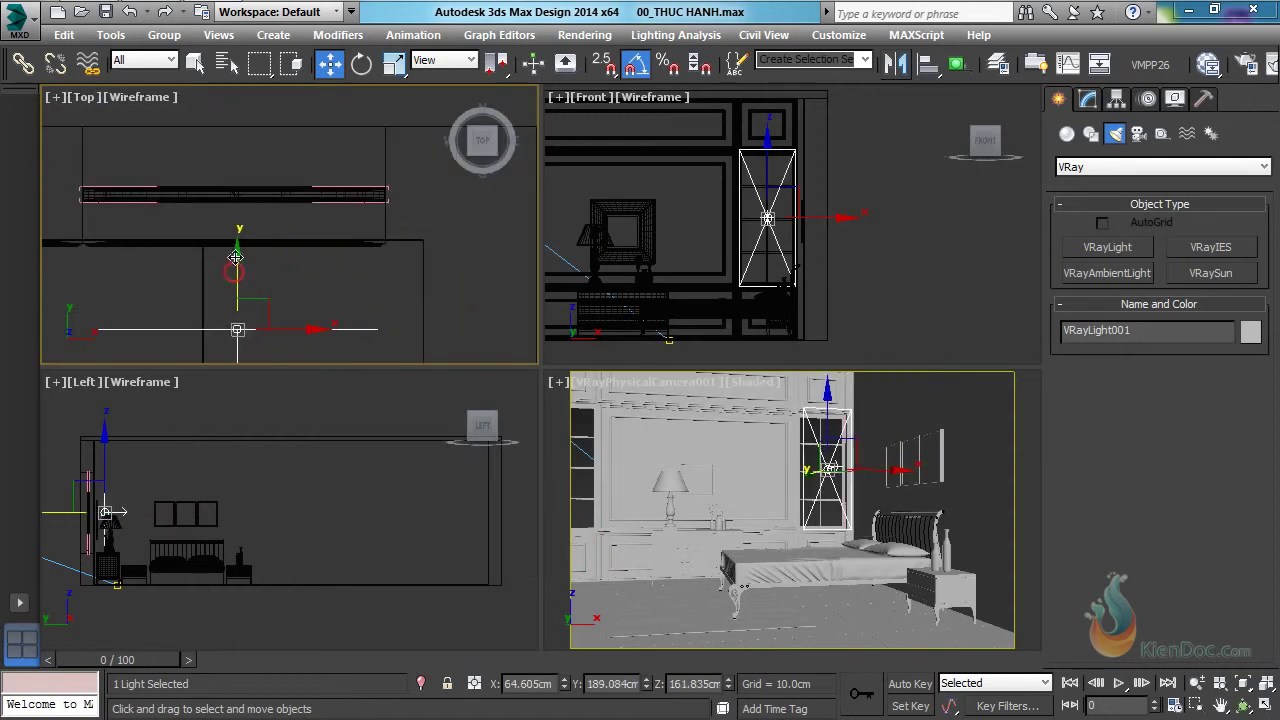
pyautogui.moveTo(231, 270); pyautogui.dragTo(229, 161)
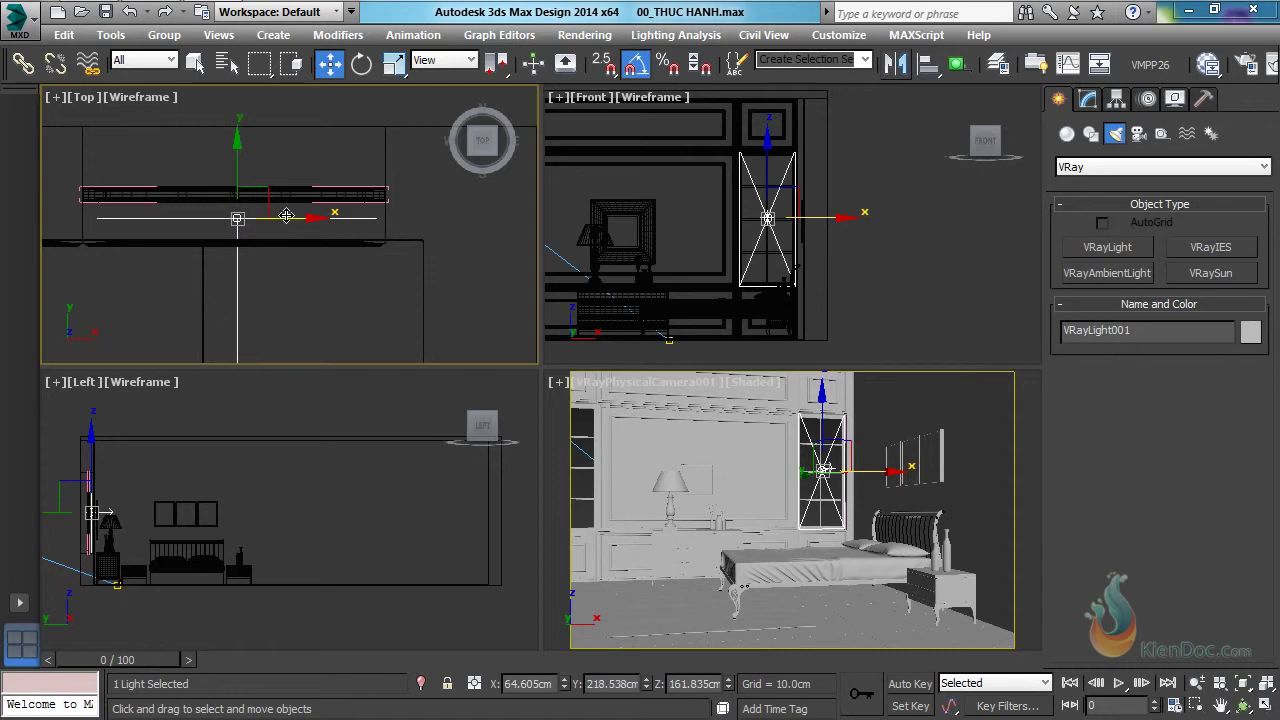
pyautogui.moveTo(285, 216); pyautogui.dragTo(278, 216)
pyautogui.moveTo(229, 157); pyautogui.dragTo(228, 143)
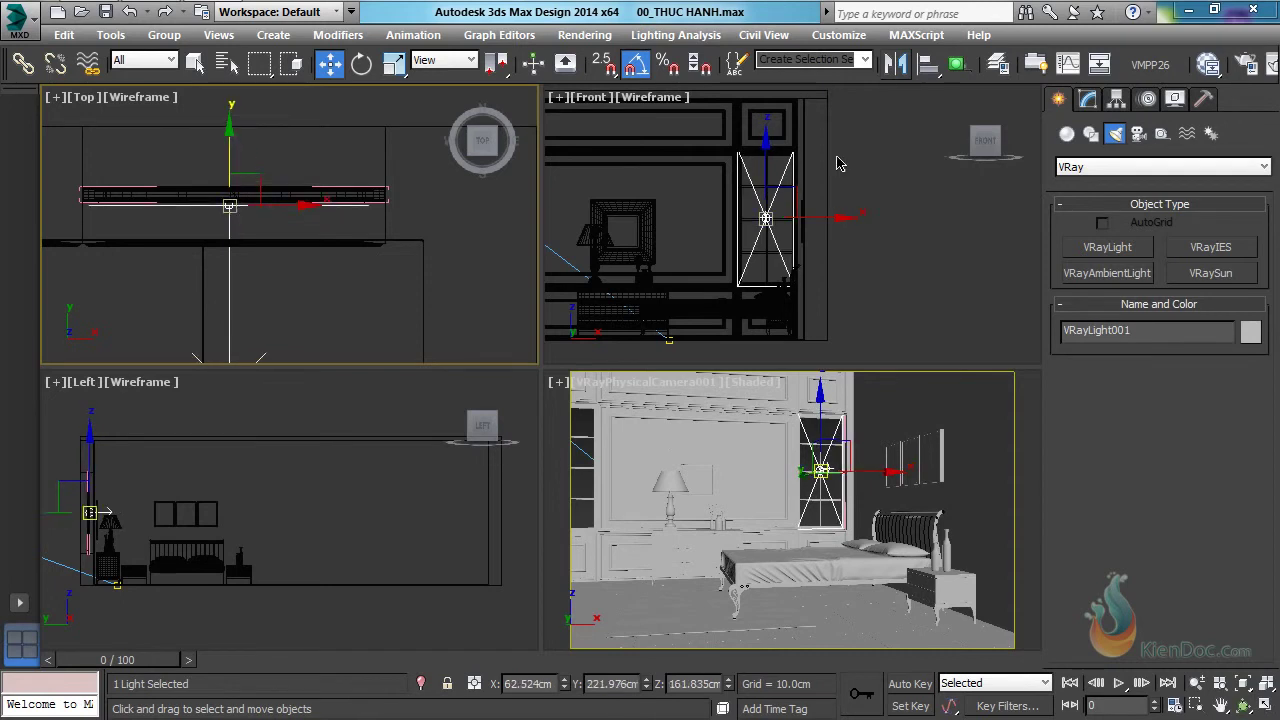
# Step: Widen the plane light slightly along X to span the window opening and centre it at X about 63.3 cm
pyautogui.click(393, 64)
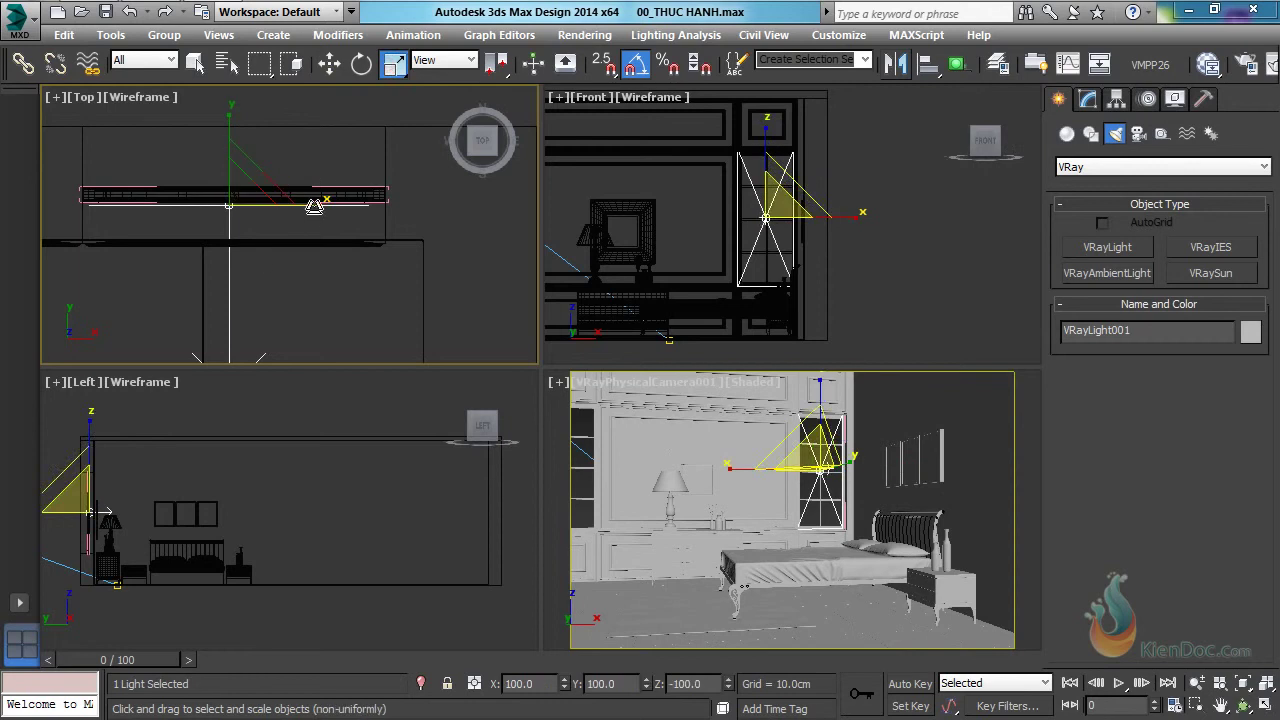
pyautogui.press('w')
pyautogui.moveTo(329, 206); pyautogui.dragTo(375, 220, button='middle')
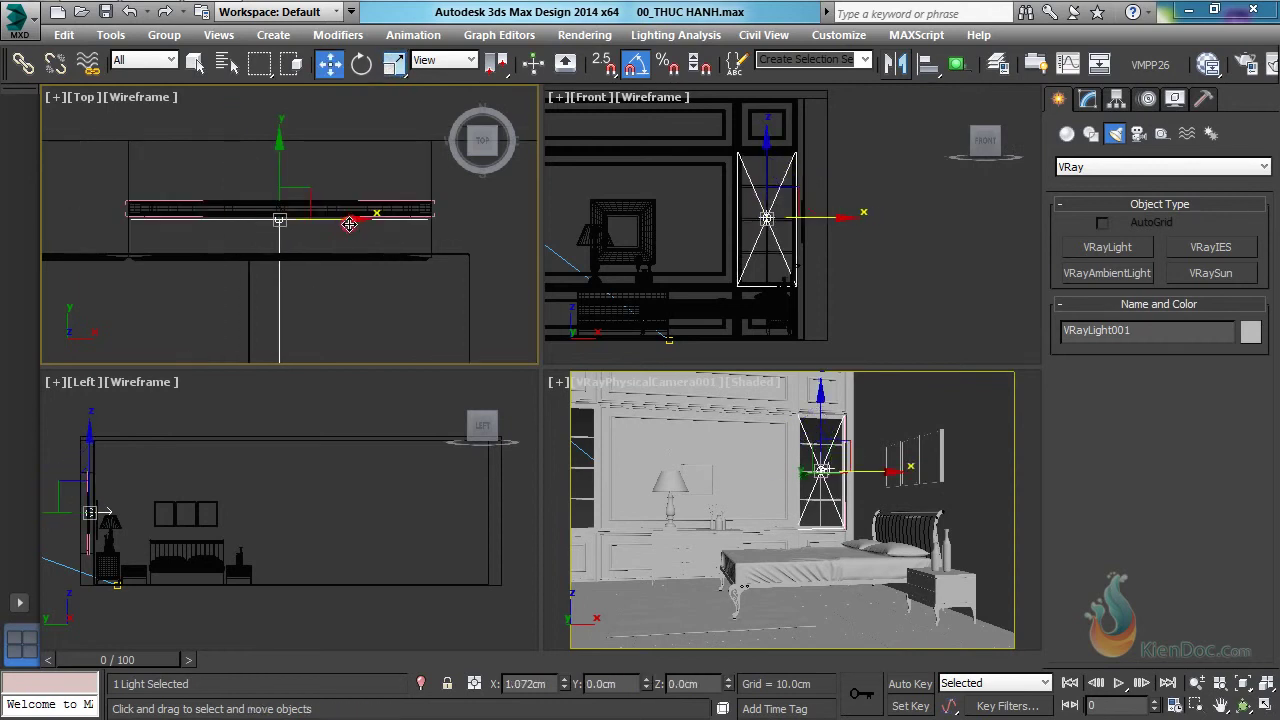
# Step: Enable Double-sided, Invisible and Store with irradiance map for the plane light, and disable Affect reflections
pyautogui.click(1087, 101)
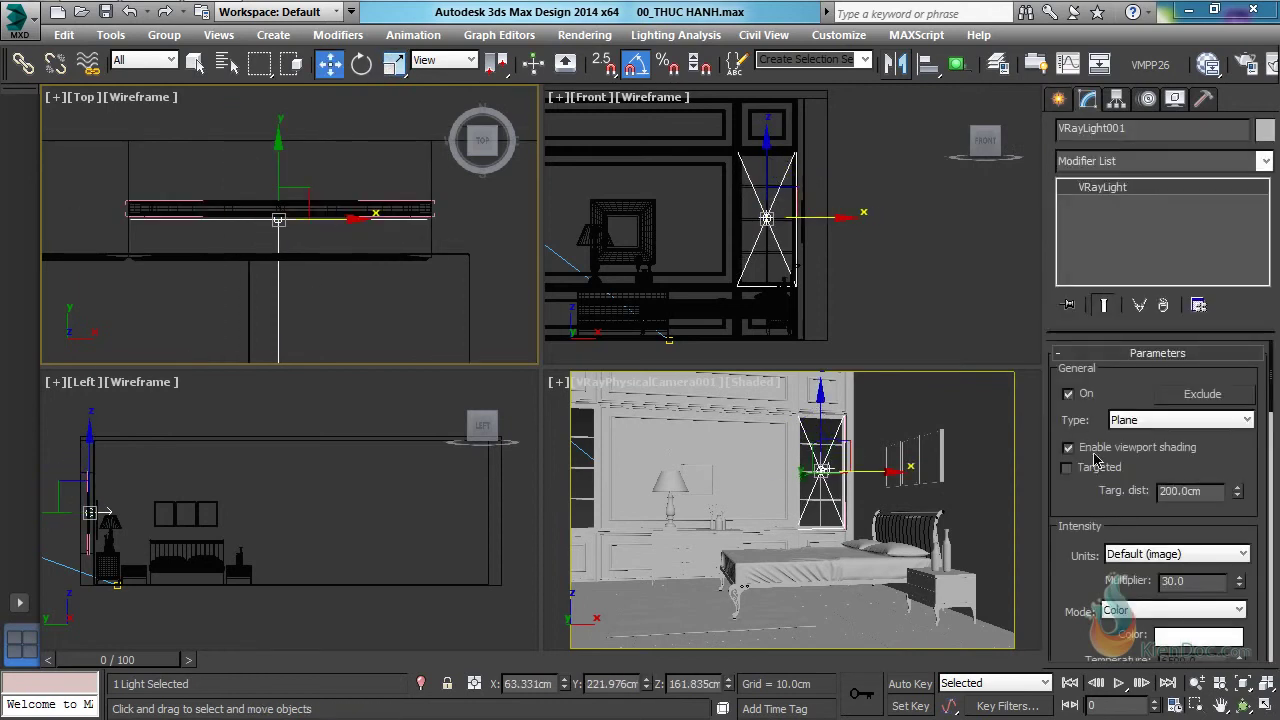
pyautogui.moveTo(1078, 518); pyautogui.dragTo(1086, 338)
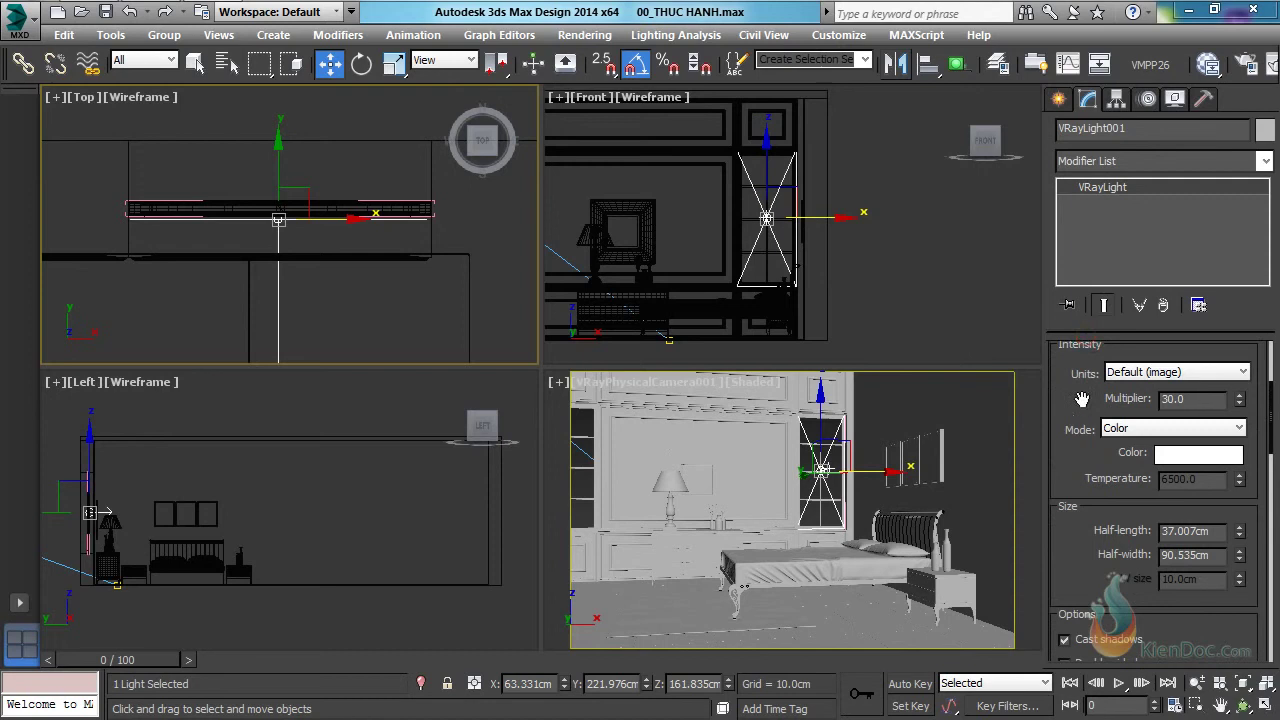
pyautogui.moveTo(1081, 399); pyautogui.dragTo(1082, 377)
pyautogui.scroll(-5, 1072, 479)
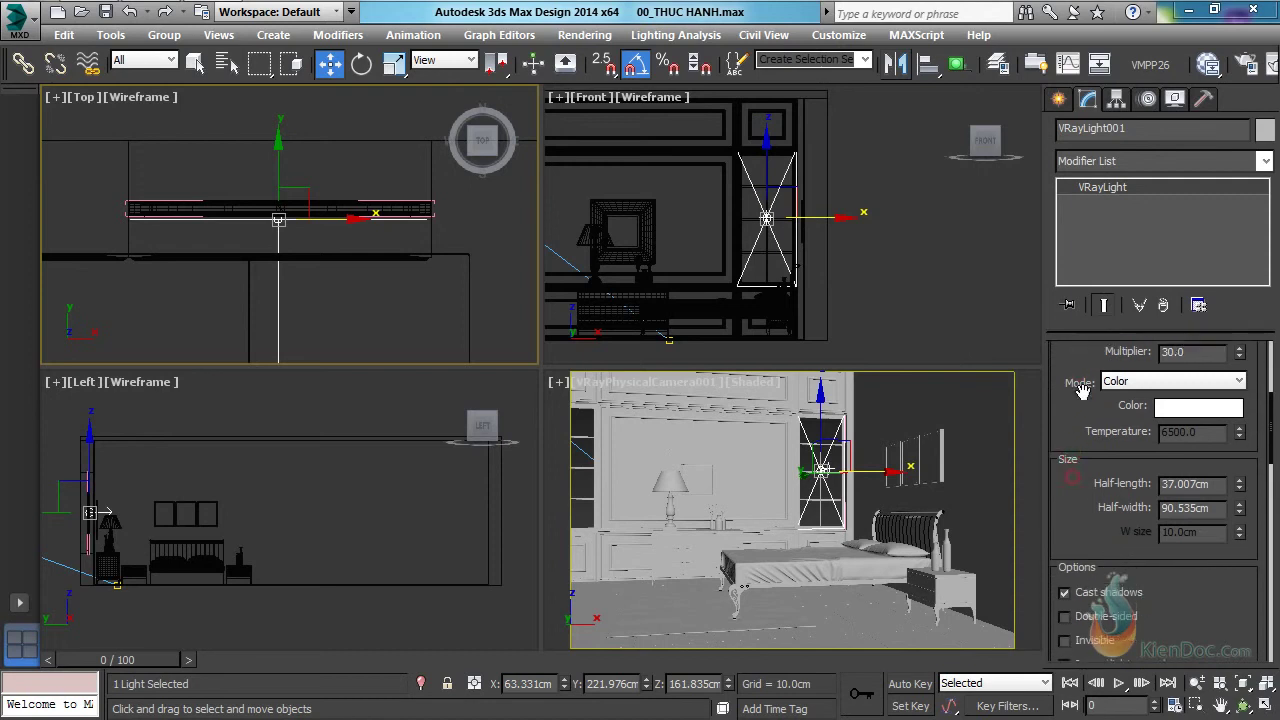
pyautogui.scroll(-2, 1100, 404)
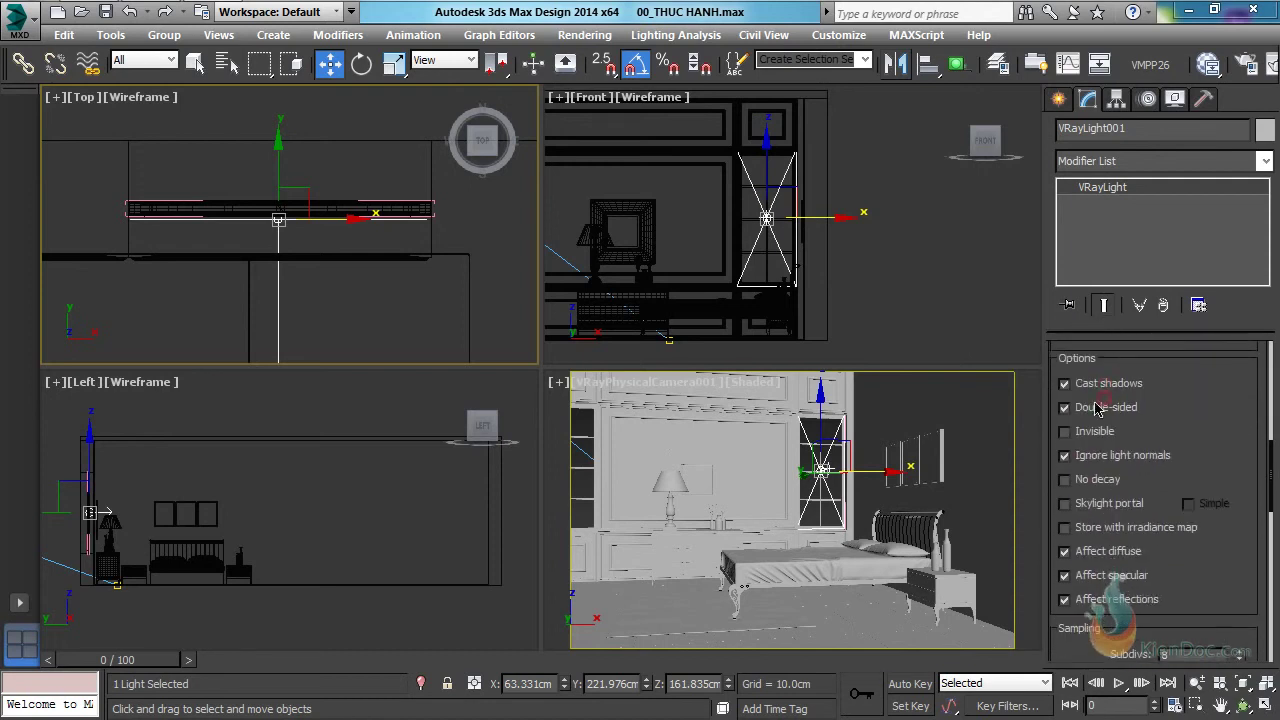
pyautogui.click(1090, 433)
pyautogui.moveTo(1085, 638); pyautogui.dragTo(1082, 325)
pyautogui.scroll(8, 1080, 323)
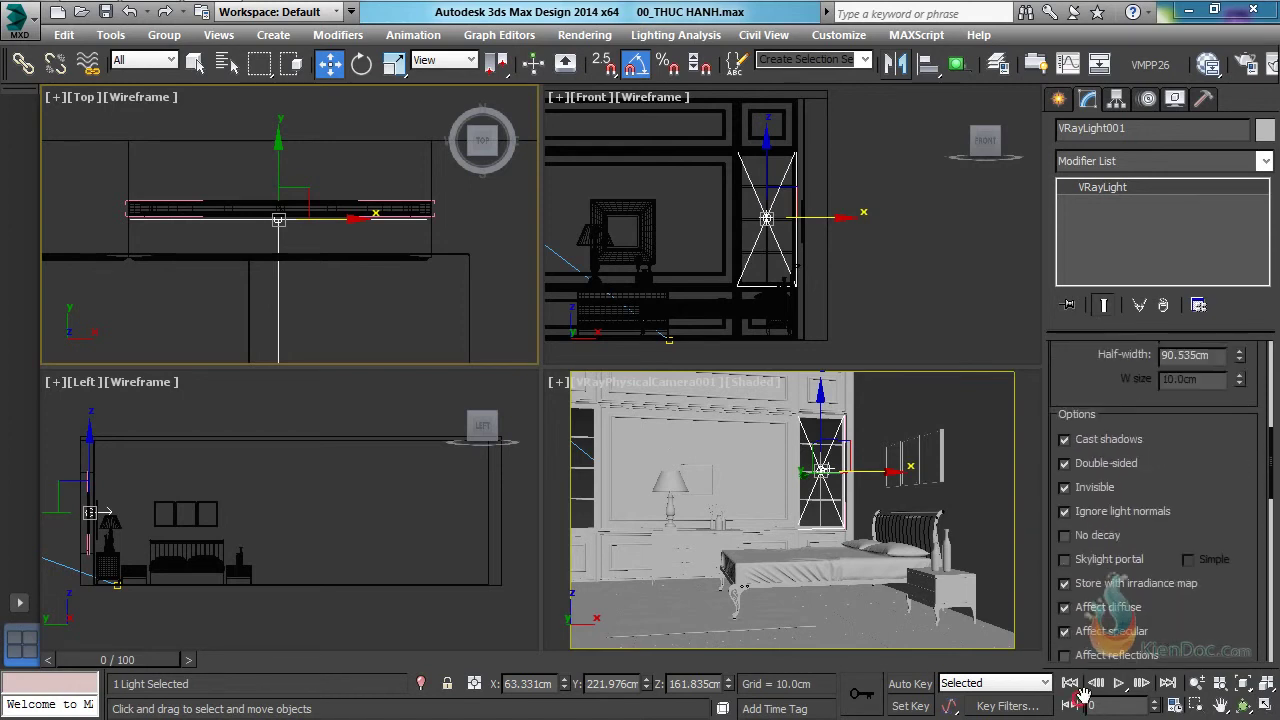
# Step: Clone the plane light along X to the other window as one instance
pyautogui.scroll(-3, 428, 212)
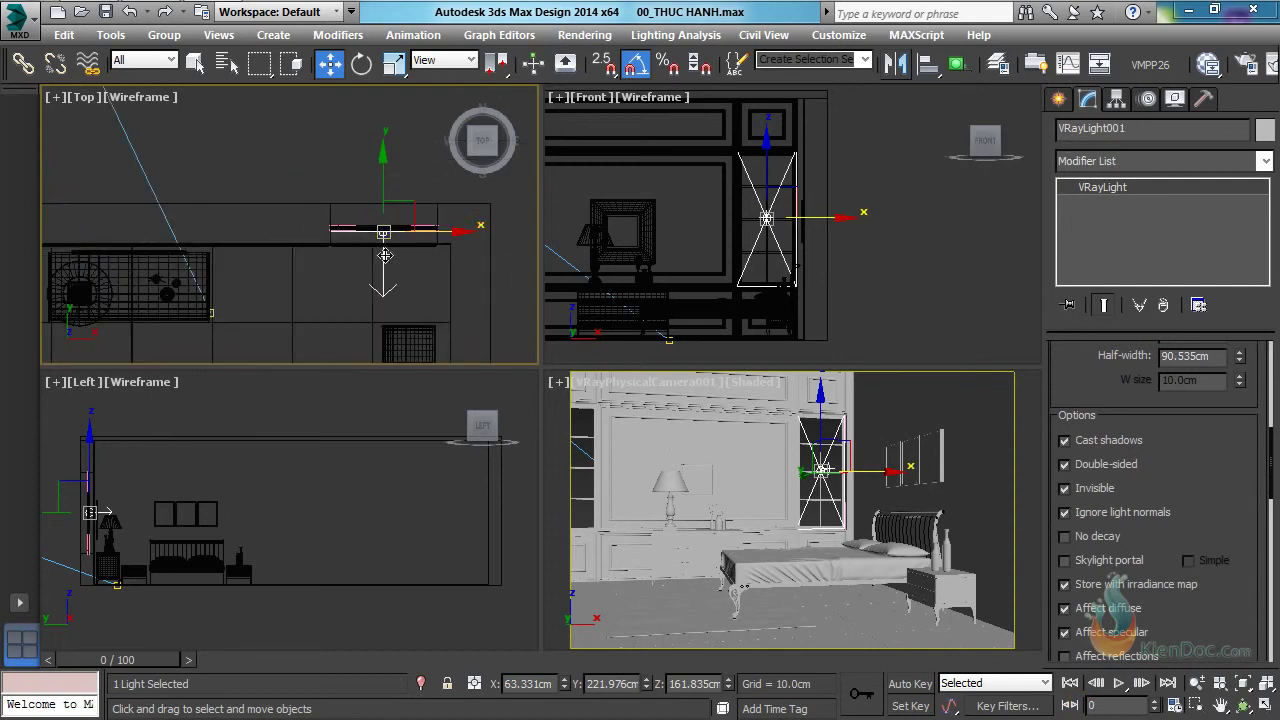
pyautogui.scroll(-3, 386, 248)
pyautogui.keyDown('shift'); pyautogui.moveTo(386, 248); pyautogui.dragTo(284, 249); pyautogui.keyUp('shift')
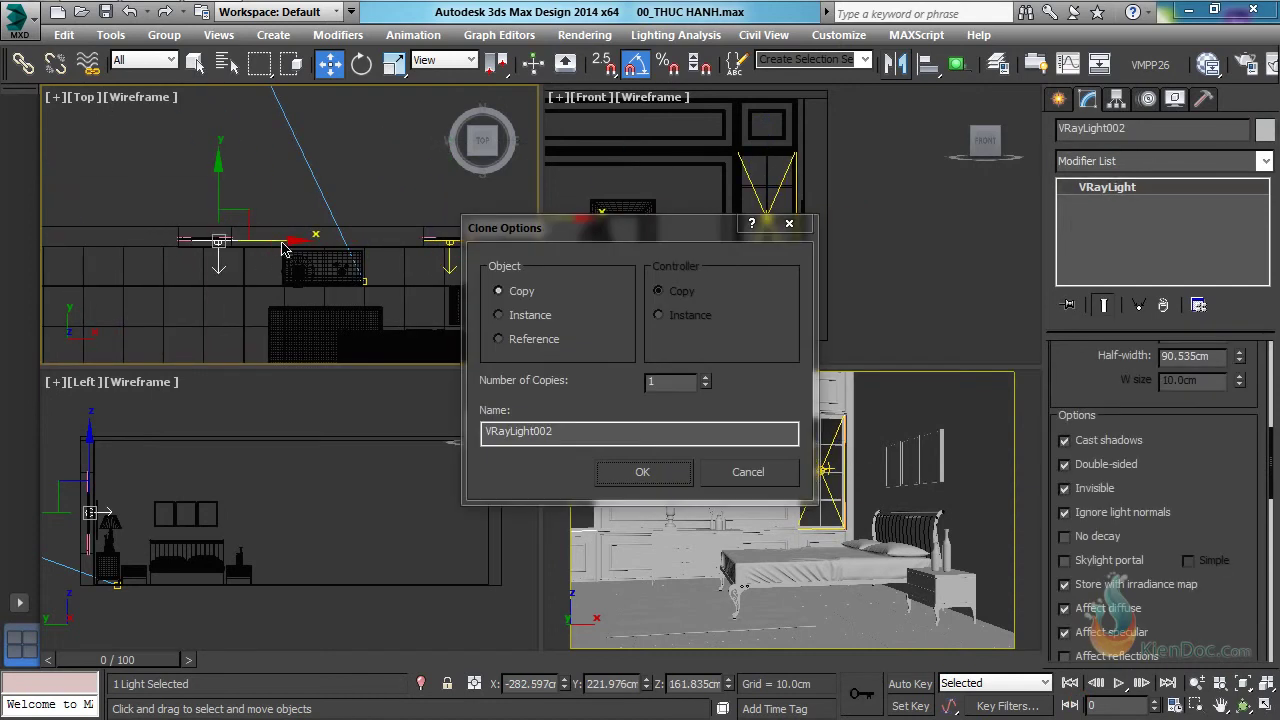
pyautogui.click(528, 316)
pyautogui.click(642, 472)
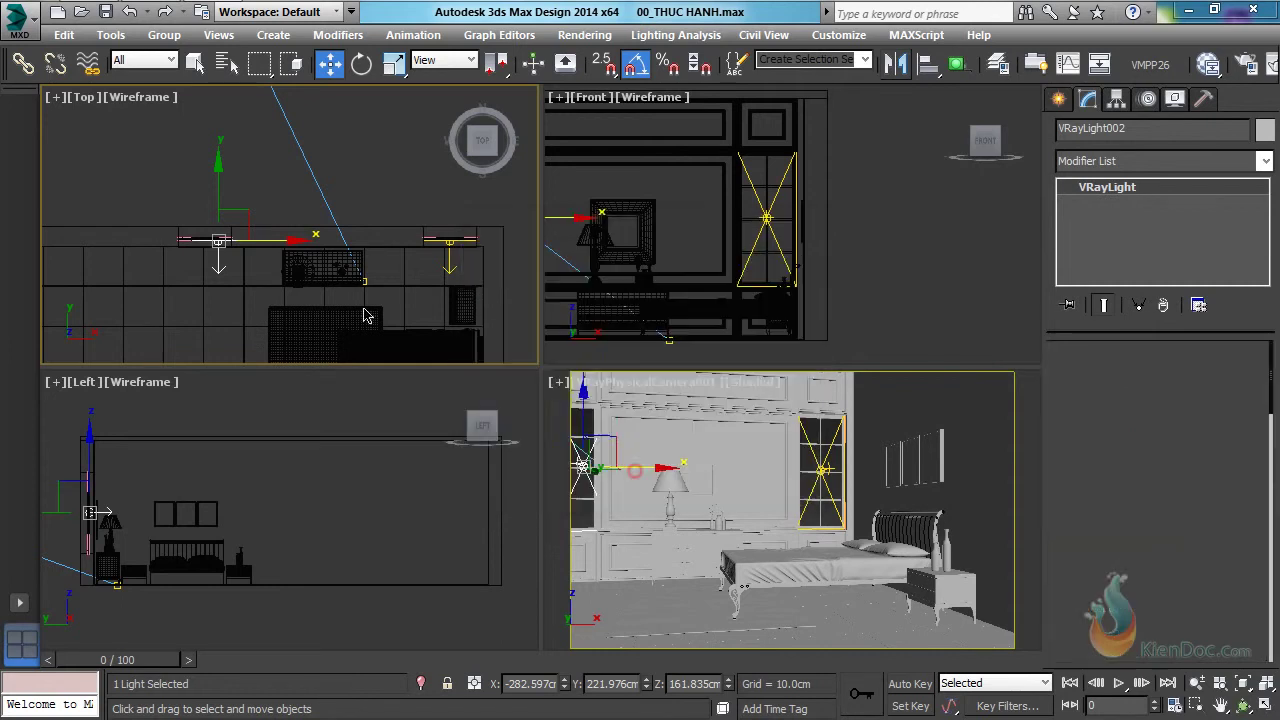
# Step: Shift the instanced light to X about -303.6 cm to line up with its window, and make the camera view active
pyautogui.scroll(-2, 350, 233)
pyautogui.scroll(2, 350, 233)
pyautogui.scroll(-3, 350, 233)
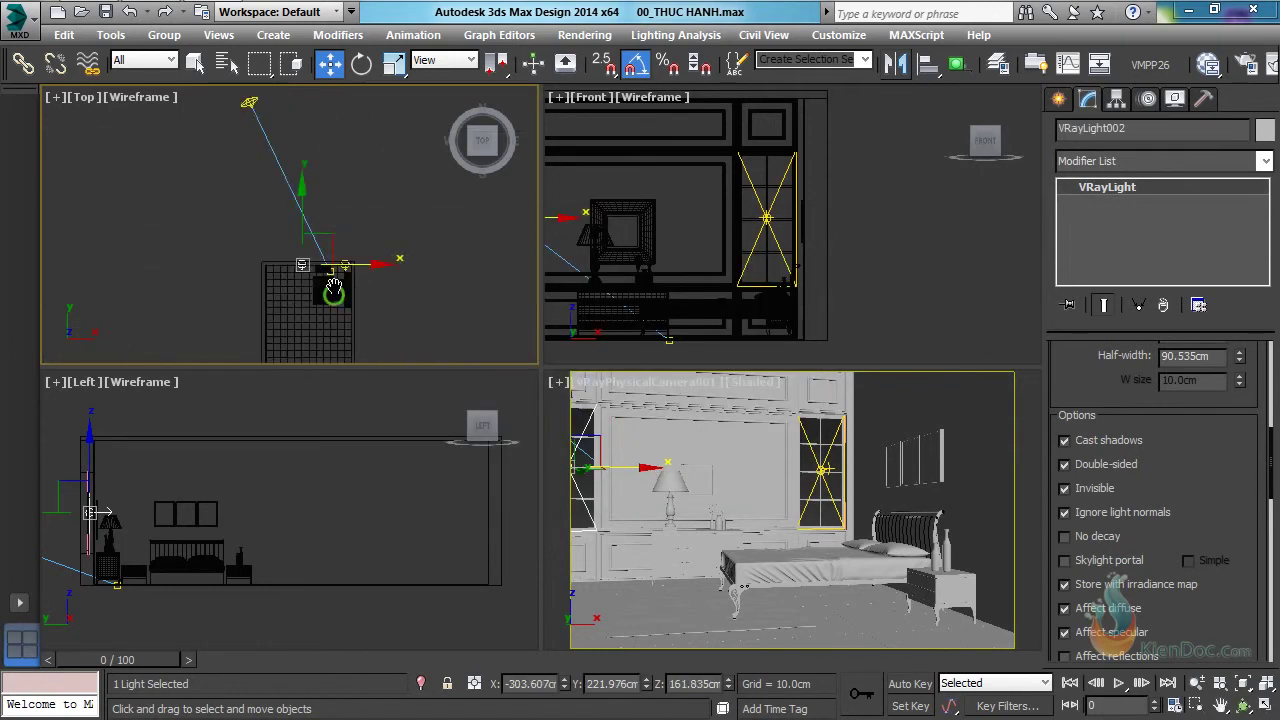
pyautogui.moveTo(307, 172); pyautogui.dragTo(301, 204, button='middle')
pyautogui.scroll(3, 301, 204)
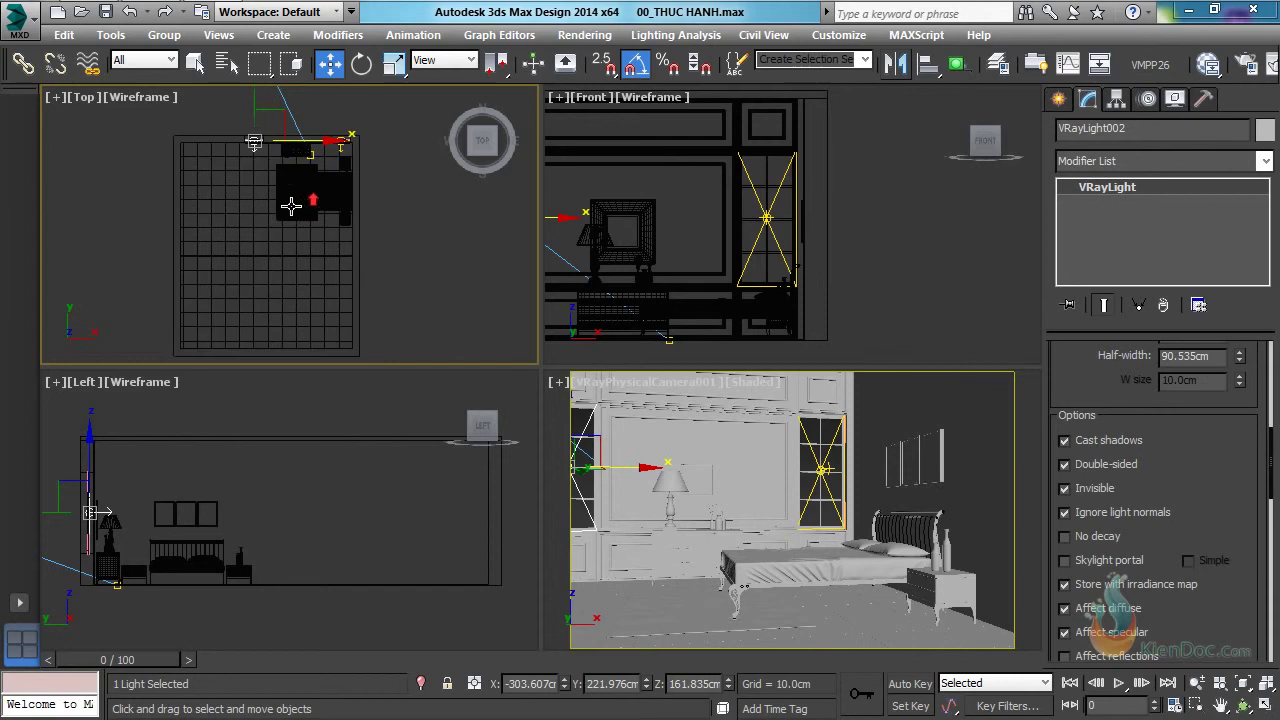
pyautogui.rightClick(769, 450)
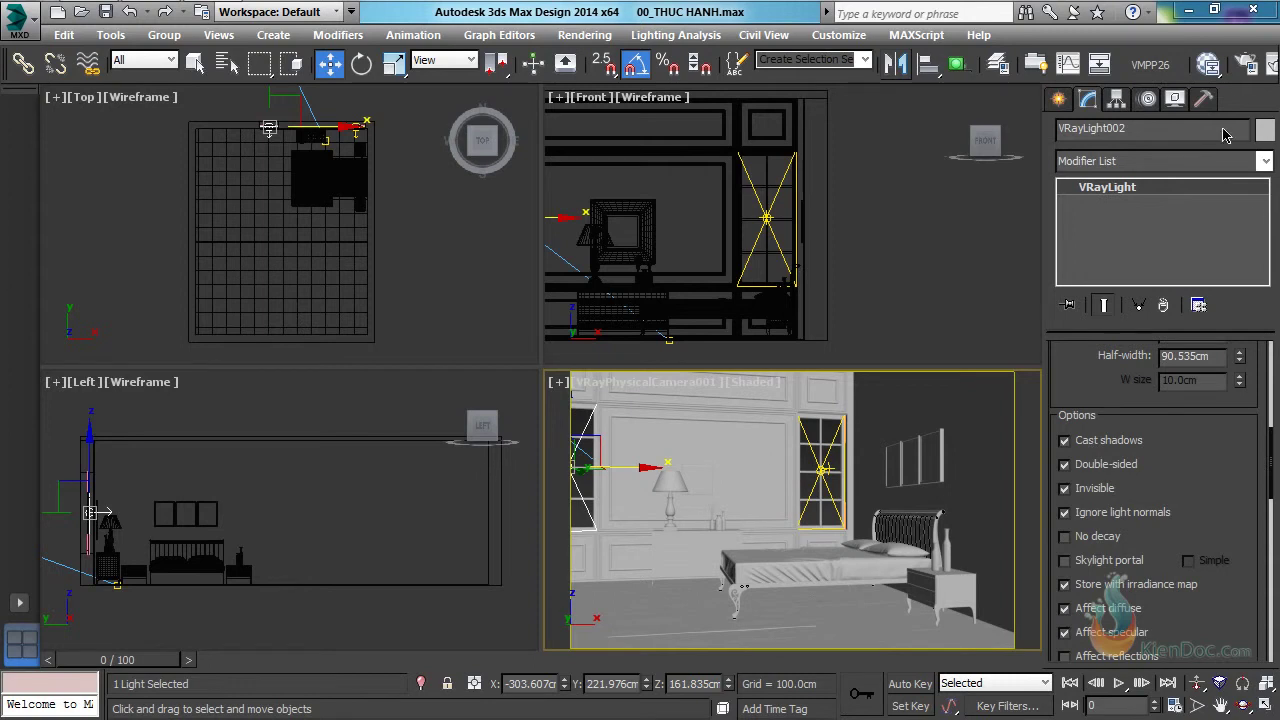
# Step: Render a test image of the camera view with the two window plane lights
pyautogui.moveTo(1236, 80); pyautogui.dragTo(1183, 80)
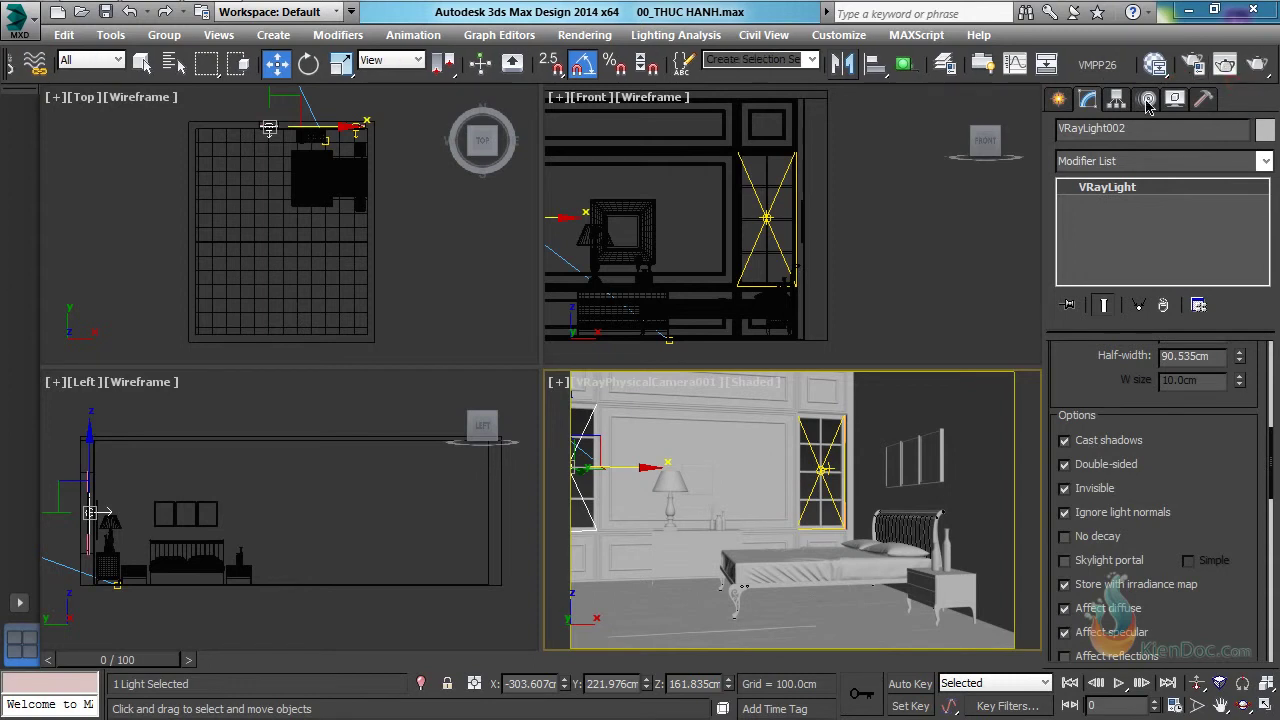
pyautogui.click(1225, 64)
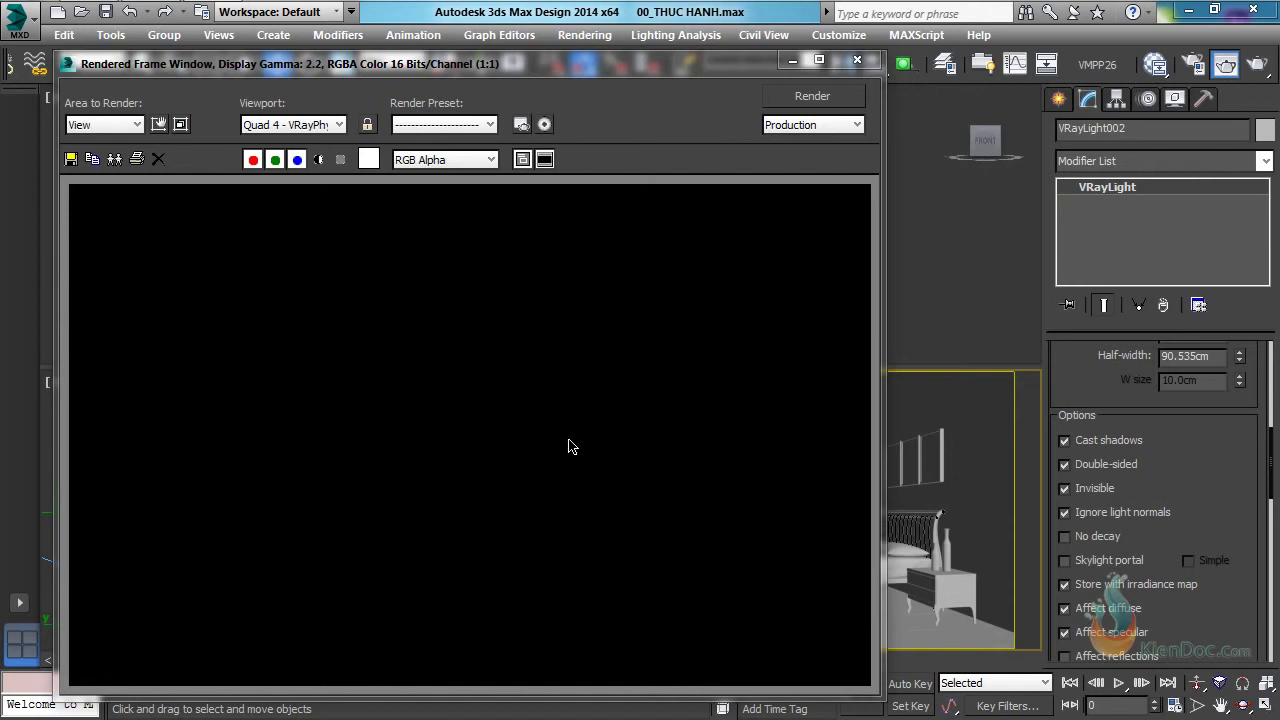
pyautogui.click(857, 60)
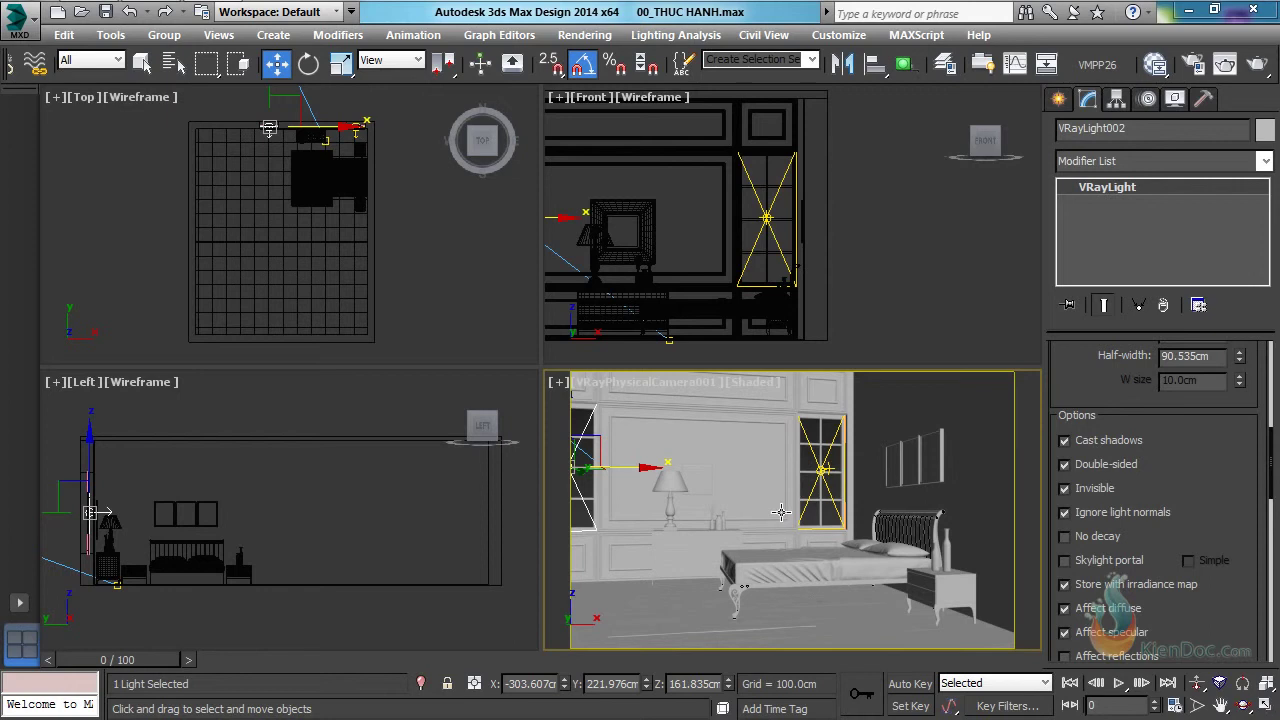
pyautogui.click(1257, 63)
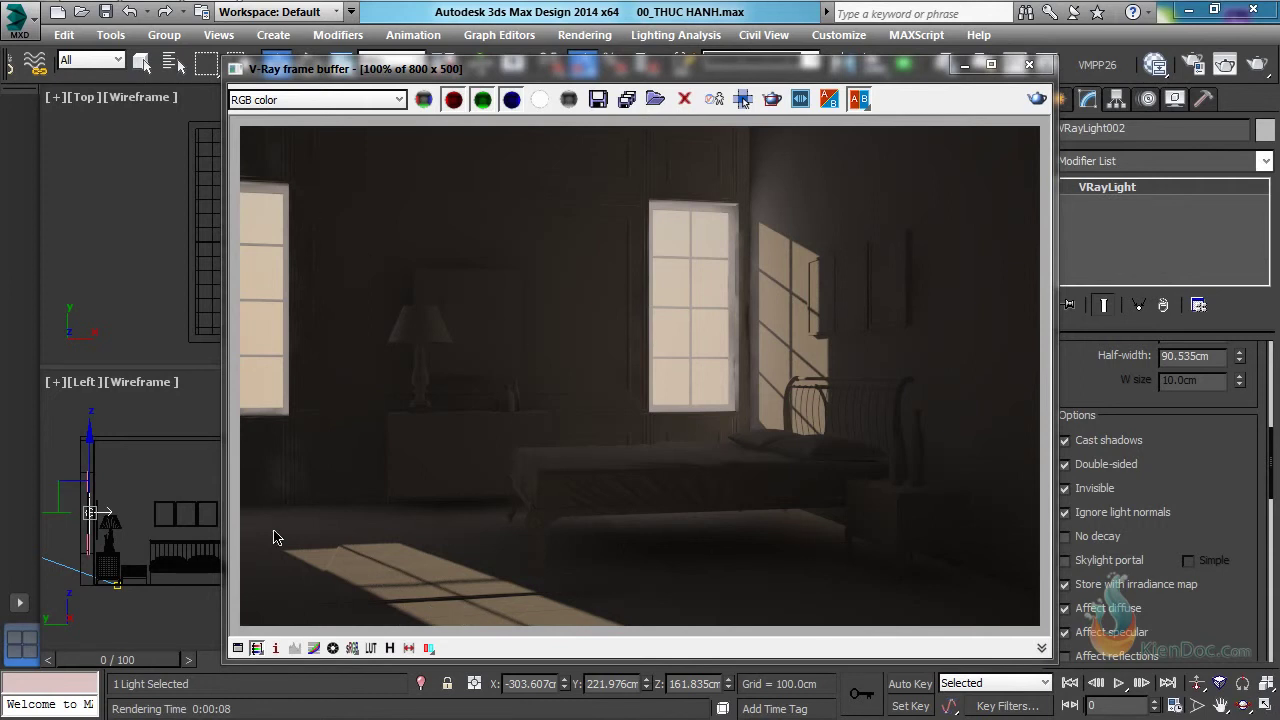
# Step: Select the physical camera of the view, set its f-number to 6.0 and re-render the right half of the image
pyautogui.moveTo(876, 68); pyautogui.dragTo(480, 452)
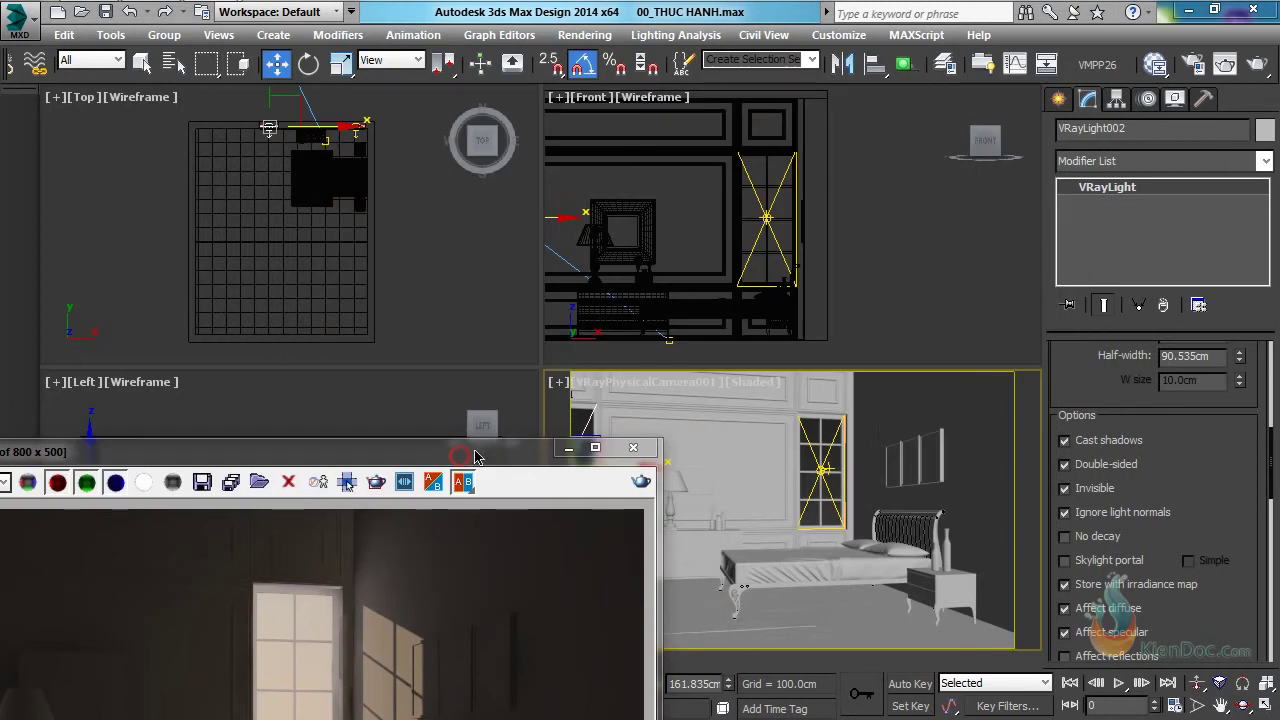
pyautogui.click(634, 384)
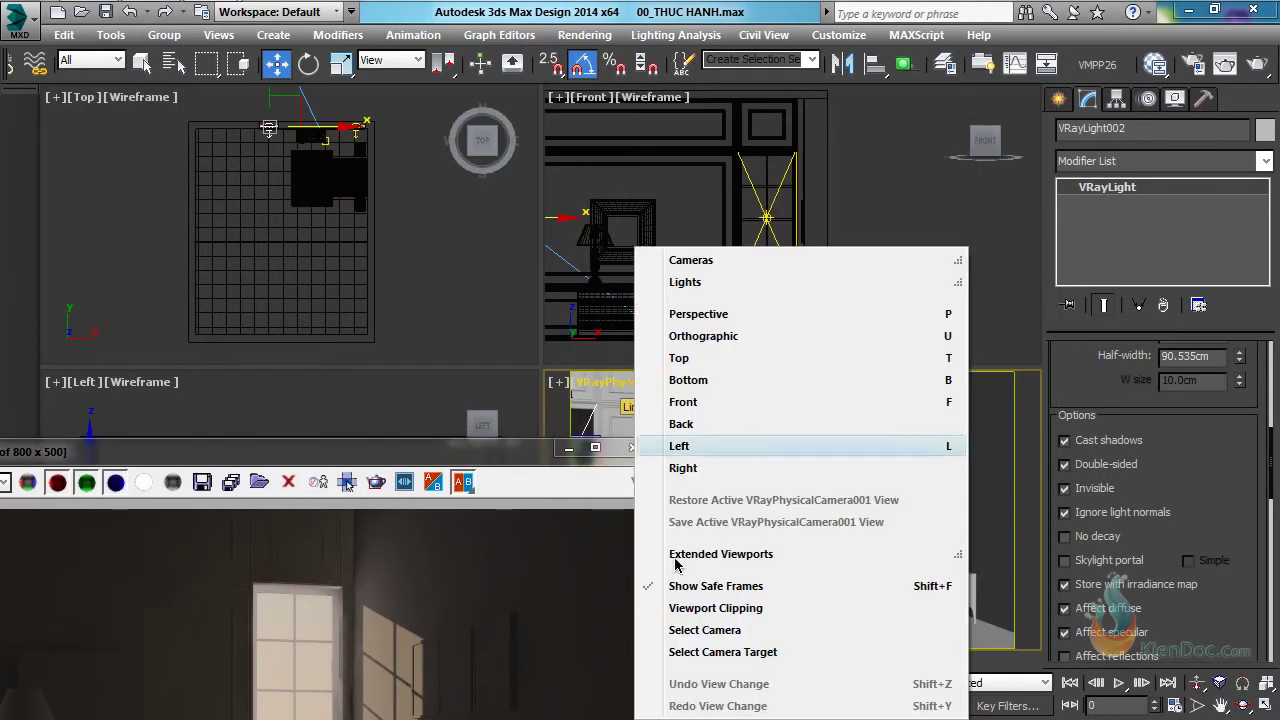
pyautogui.click(700, 630)
pyautogui.scroll(3, 1088, 536)
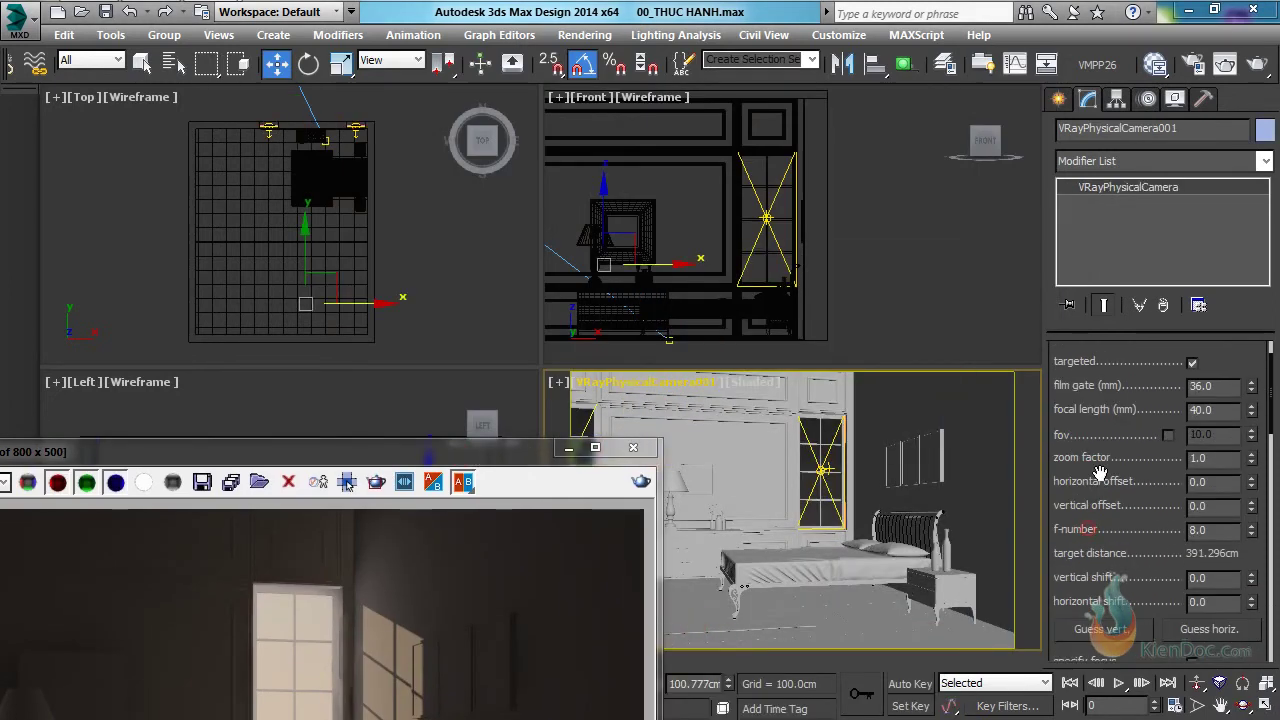
pyautogui.click(1222, 530)
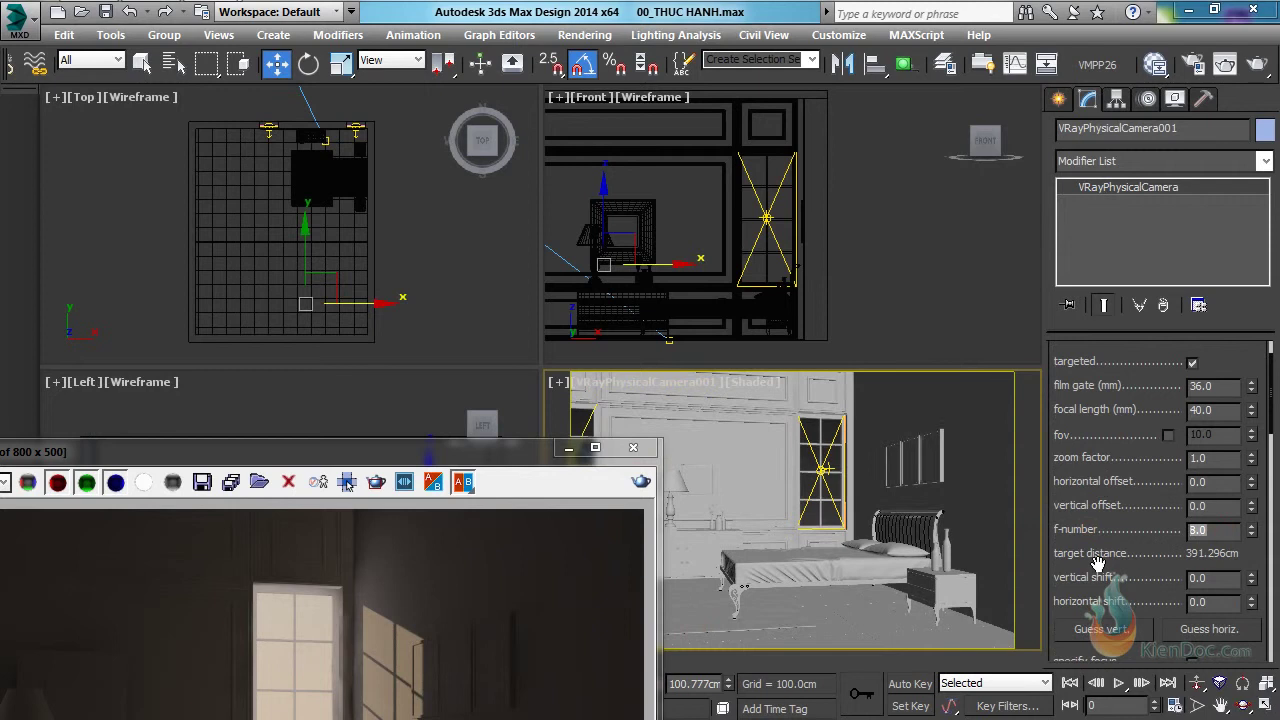
pyautogui.write('5')
pyautogui.press('Return')
pyautogui.moveTo(490, 451); pyautogui.dragTo(706, 127)
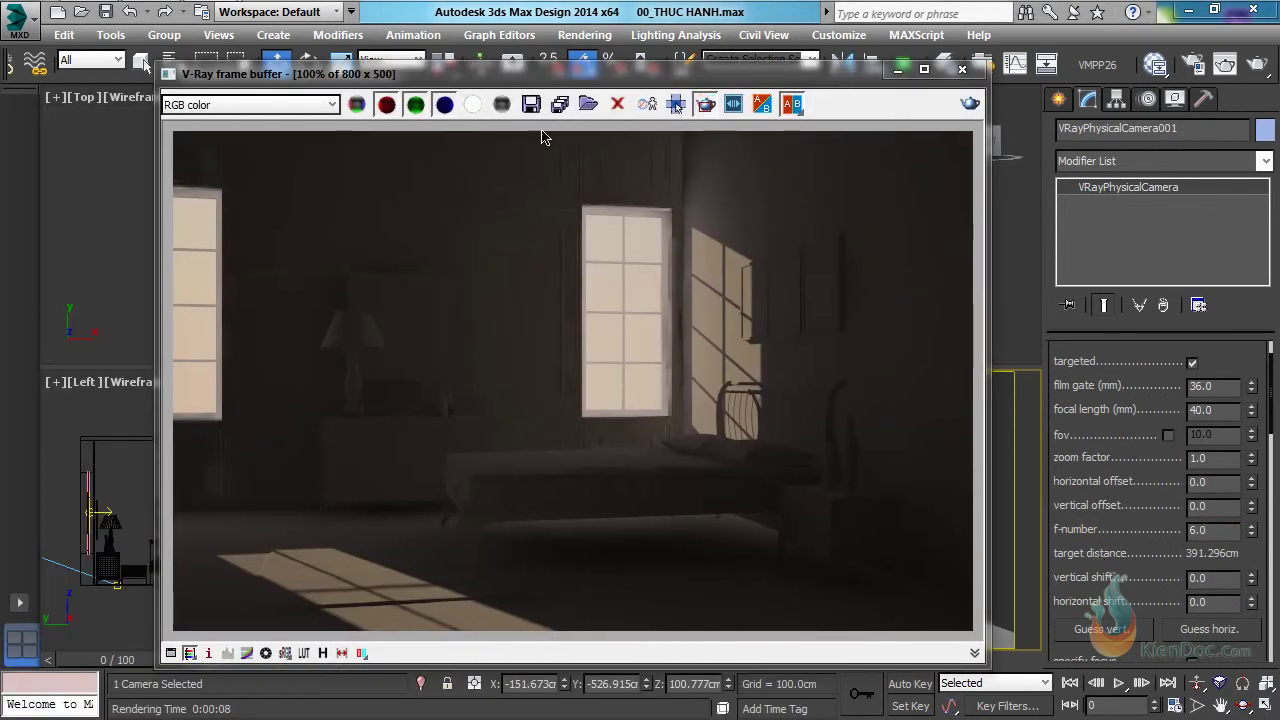
pyautogui.hotkey('shift', 'q')
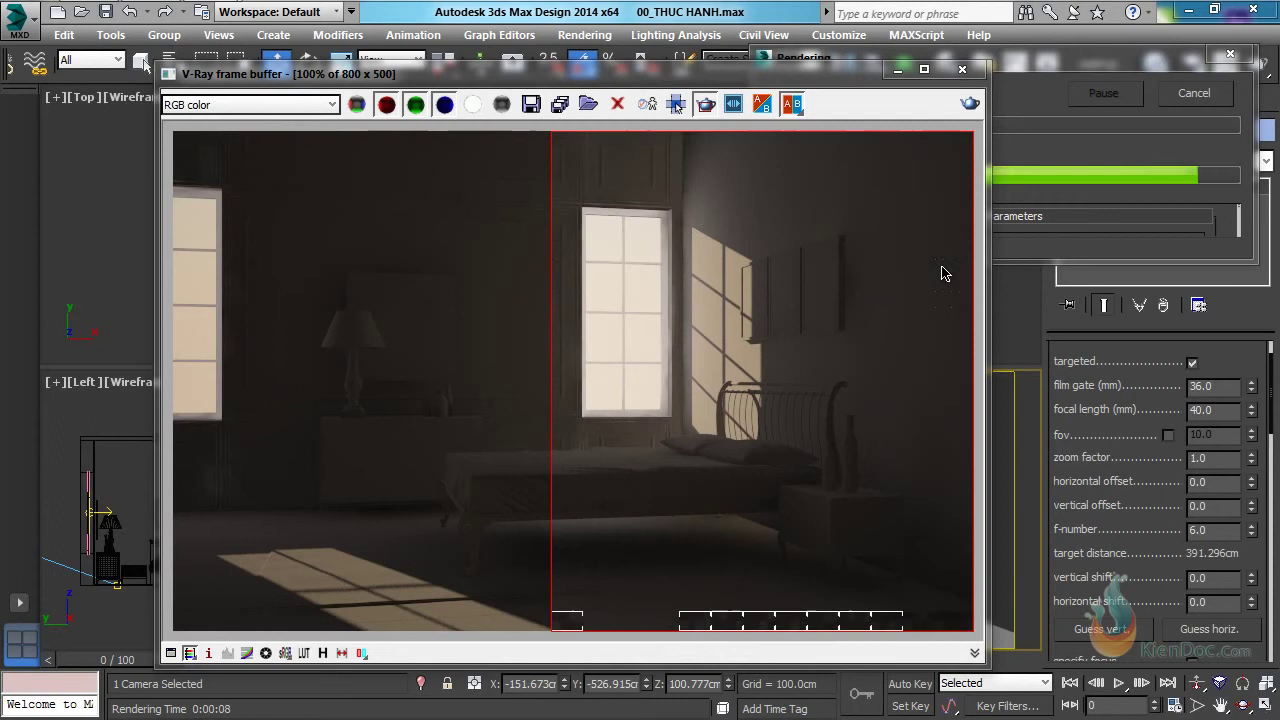
# Step: Set the physical camera's white balance to D55 and re-render the region
pyautogui.scroll(-10, 1101, 507)
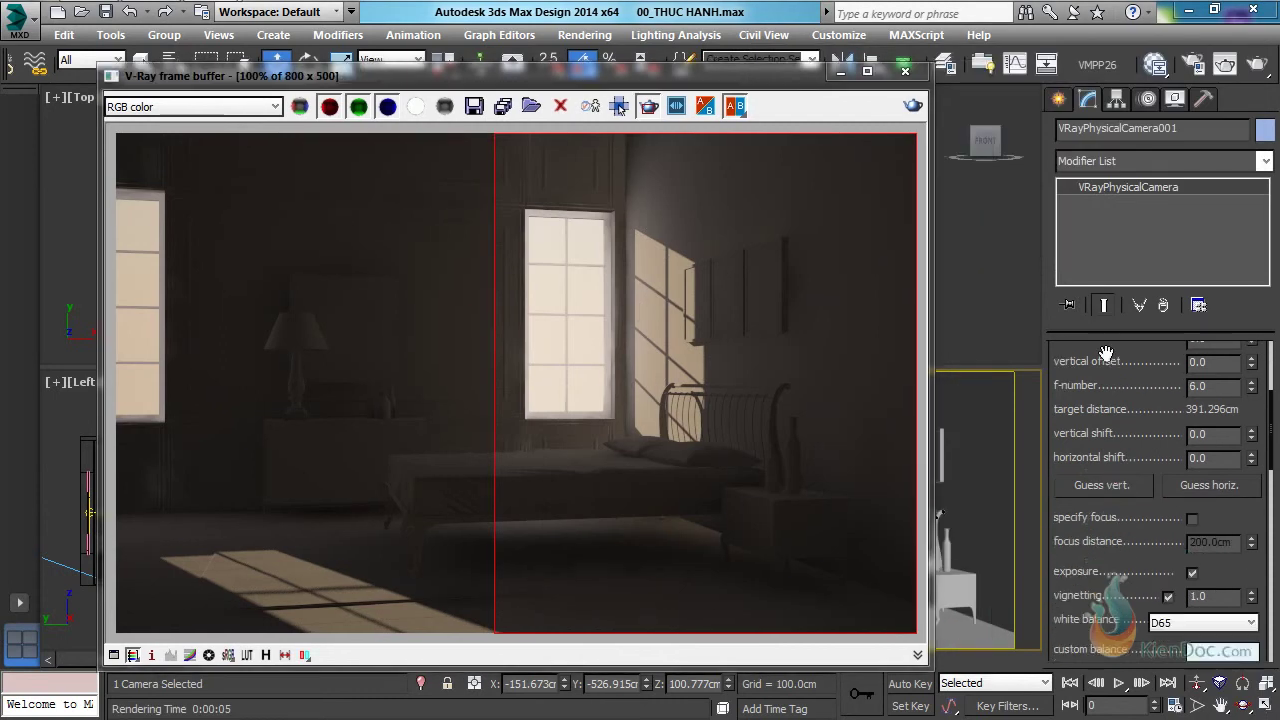
pyautogui.scroll(-2, 1101, 507)
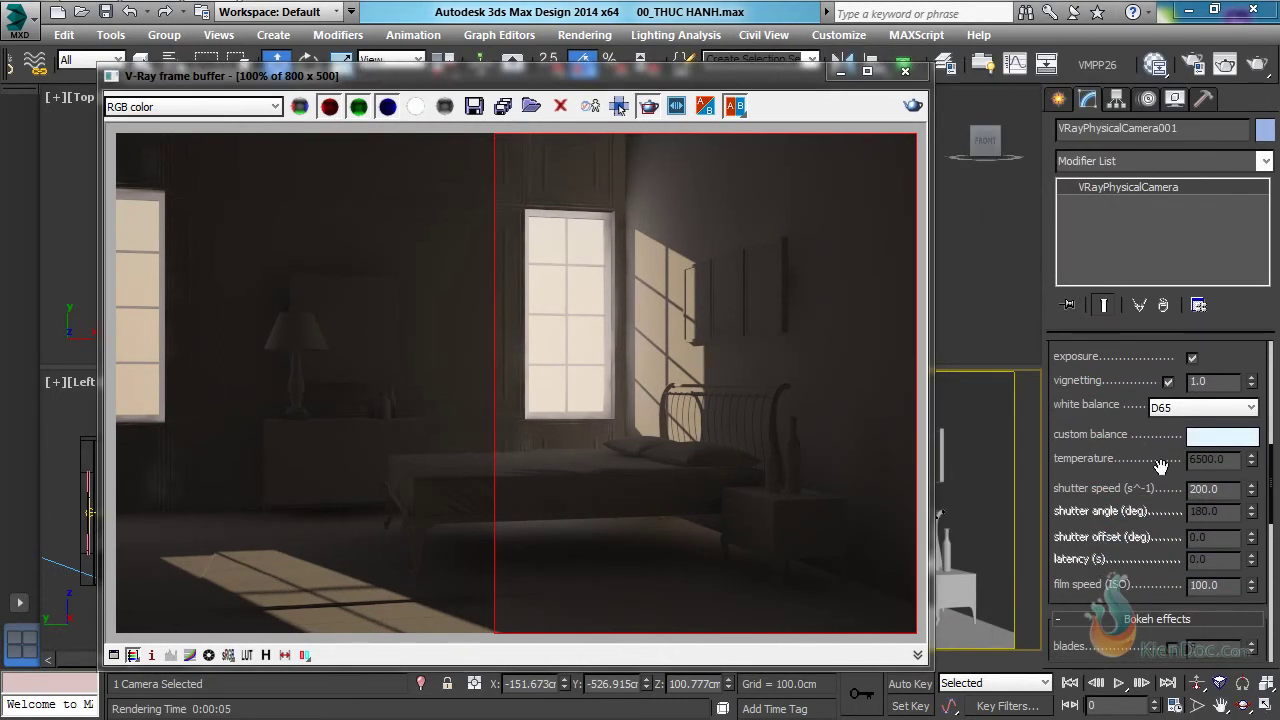
pyautogui.click(1168, 408)
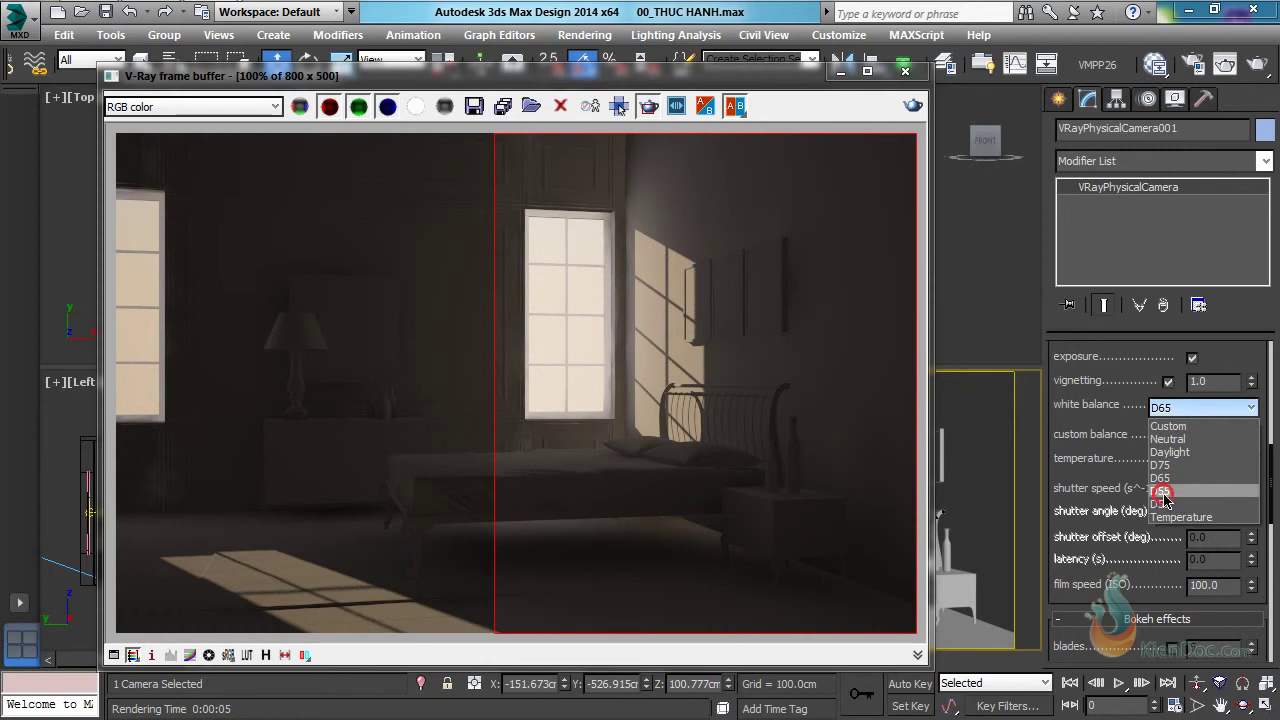
pyautogui.click(1160, 491)
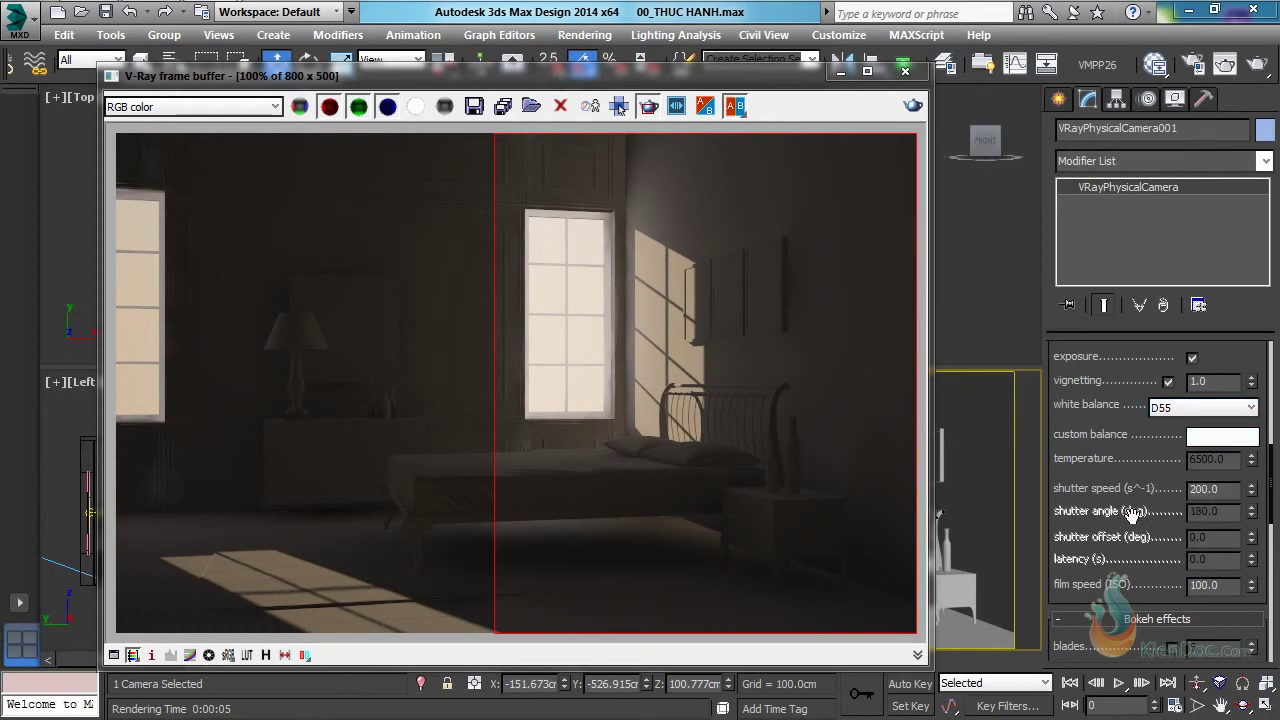
pyautogui.click(912, 106)
# Step: Set the physical camera's shutter speed to 150 and re-render the region
pyautogui.doubleClick(1233, 490)
pyautogui.write('150')
pyautogui.click(912, 108)
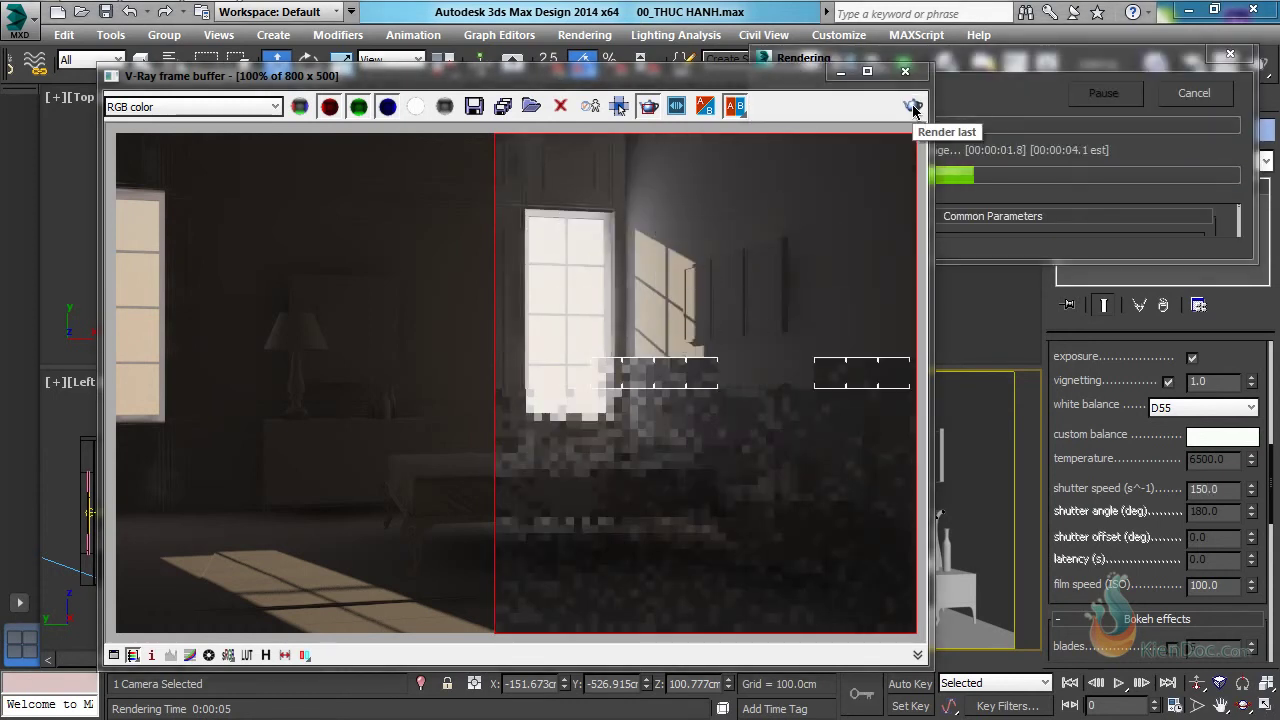
# Step: Set the physical camera's film speed (ISO) to 150 and re-render the region
pyautogui.moveTo(1115, 585); pyautogui.dragTo(1112, 525)
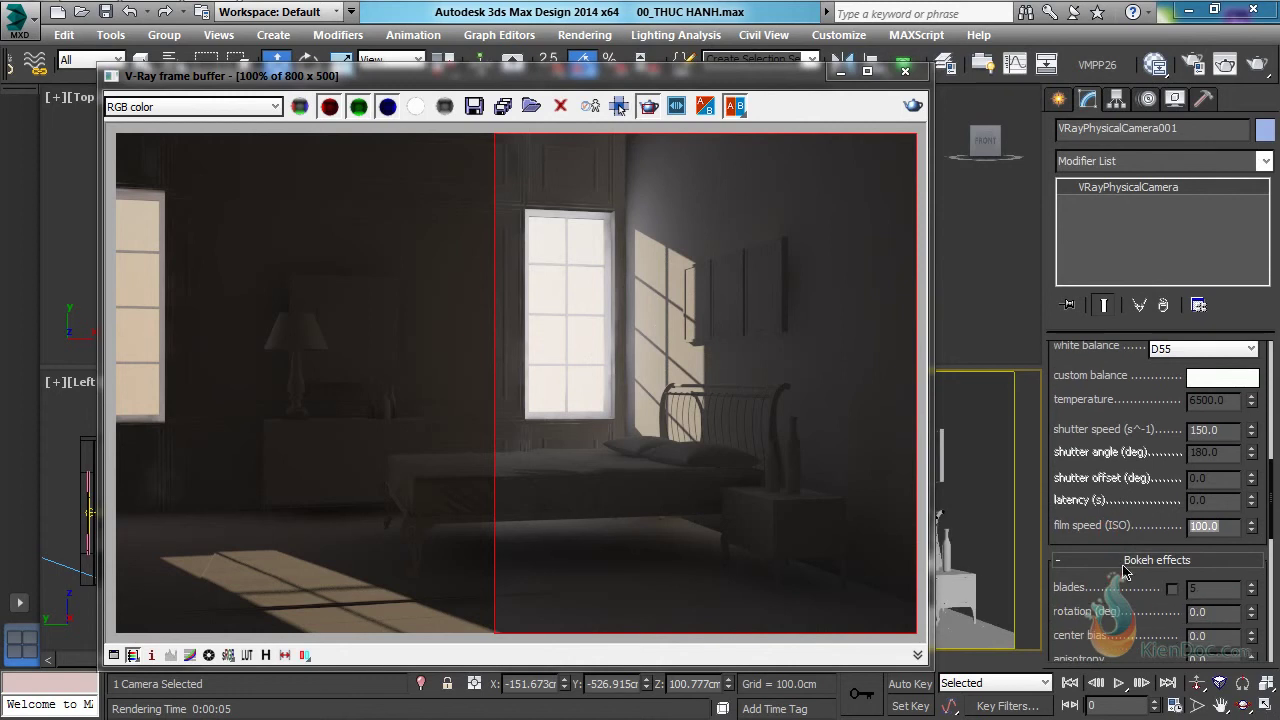
pyautogui.write('150')
pyautogui.click(913, 106)
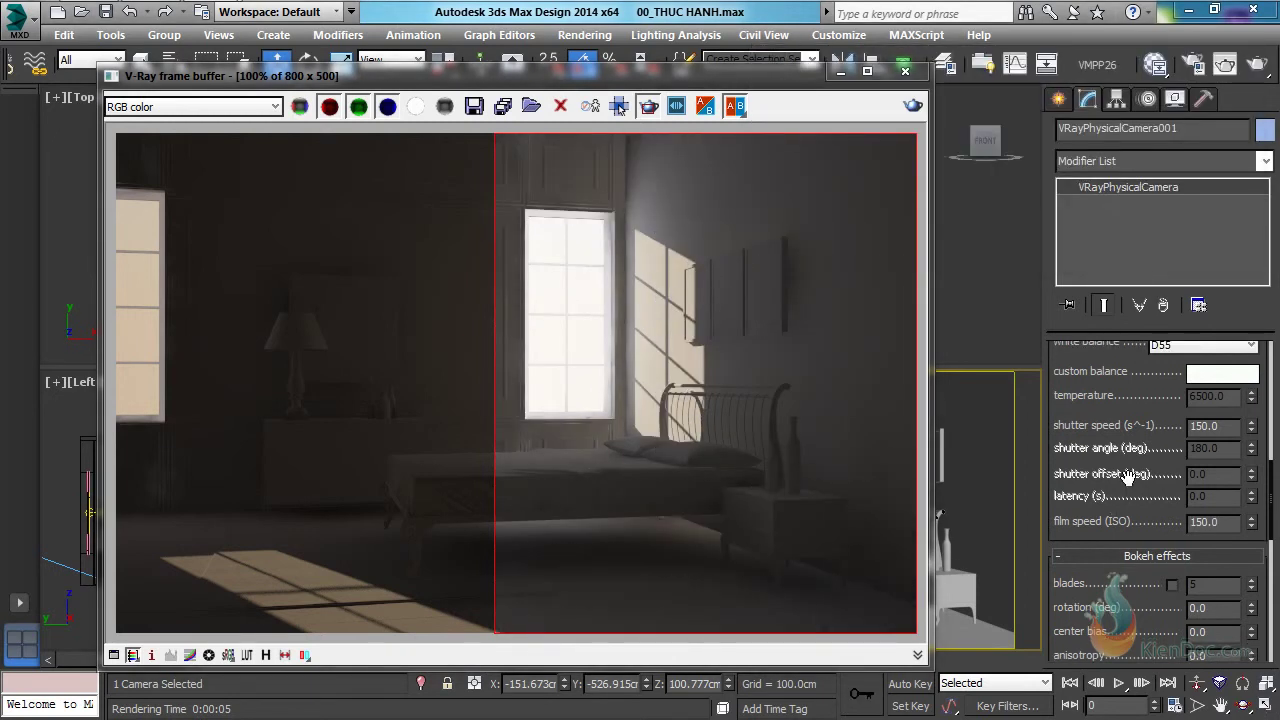
# Step: Turn off region rendering and re-render the full camera view
pyautogui.scroll(5, 1115, 470)
pyautogui.scroll(4, 1115, 470)
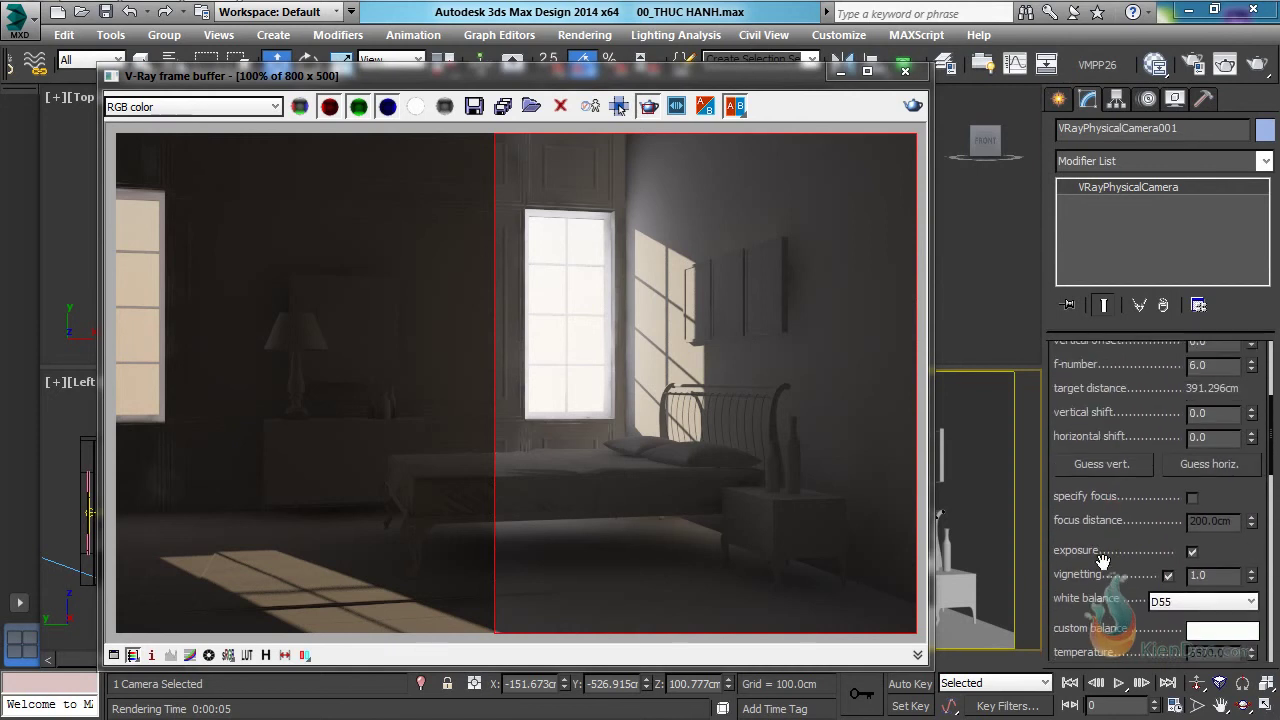
pyautogui.click(648, 108)
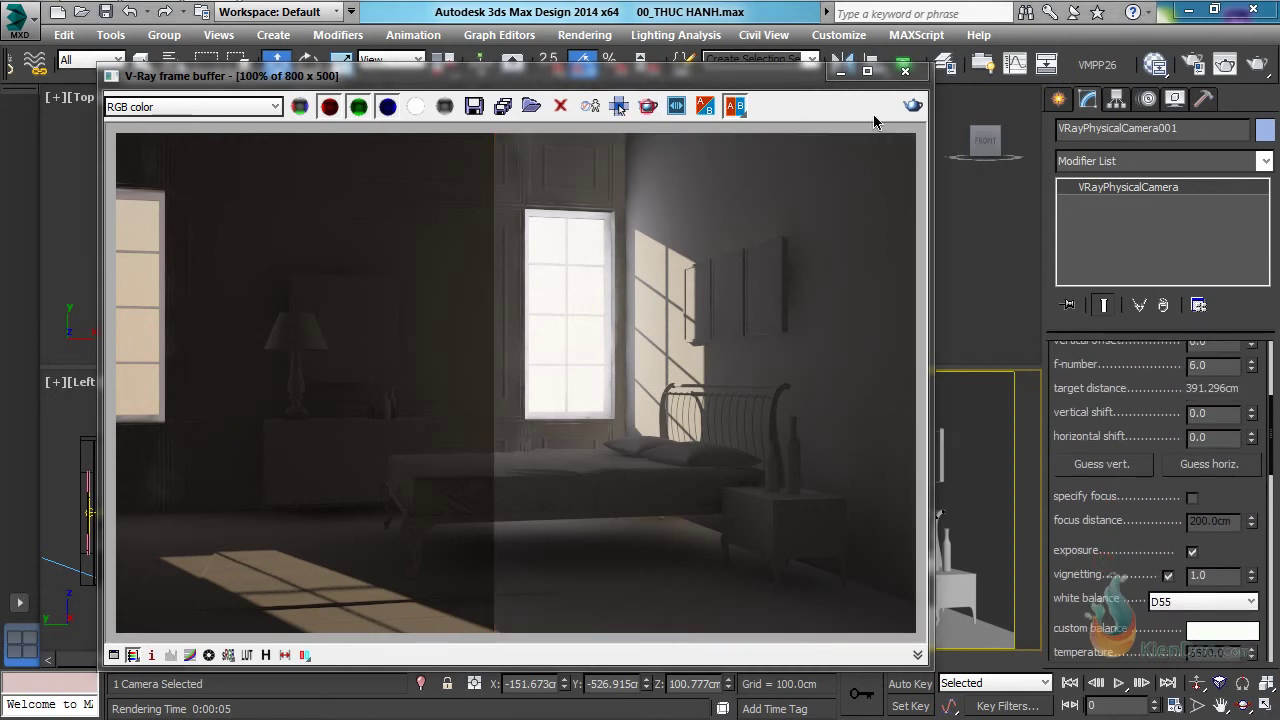
pyautogui.click(914, 106)
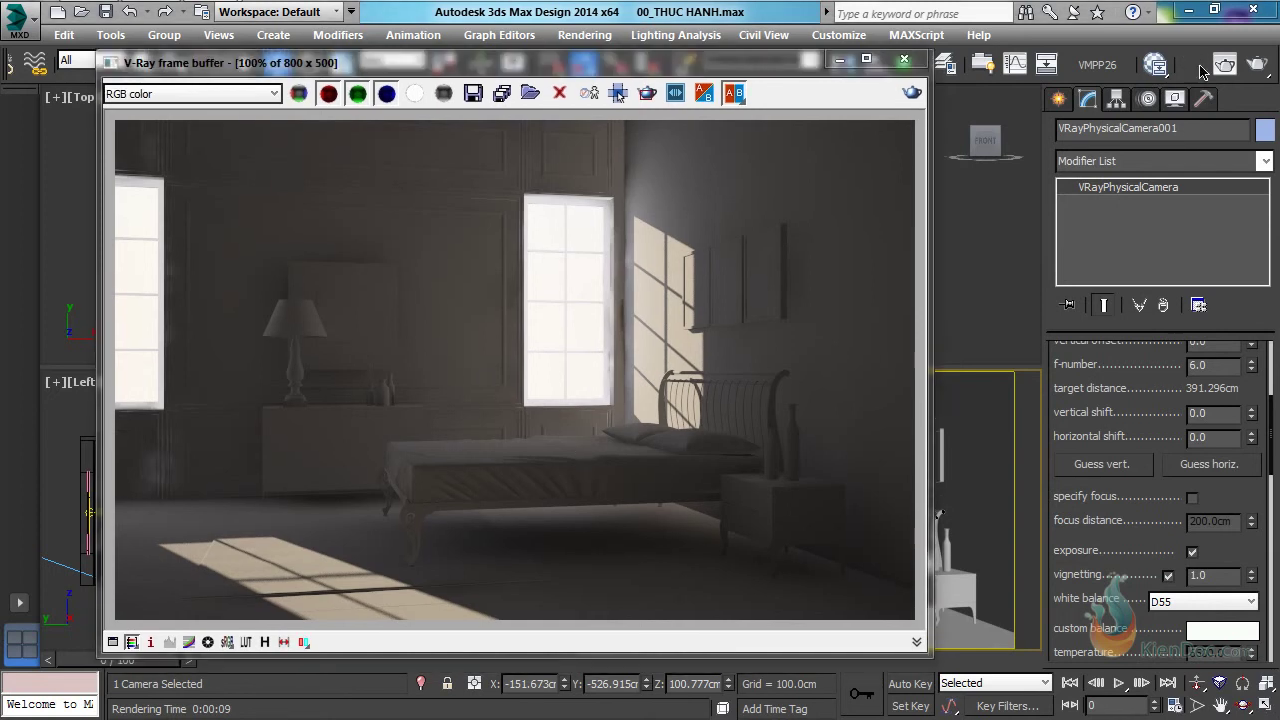
# Step: Raise the dark multiplier of the Exponential color mapping in the V-Ray render settings
pyautogui.press('F10')
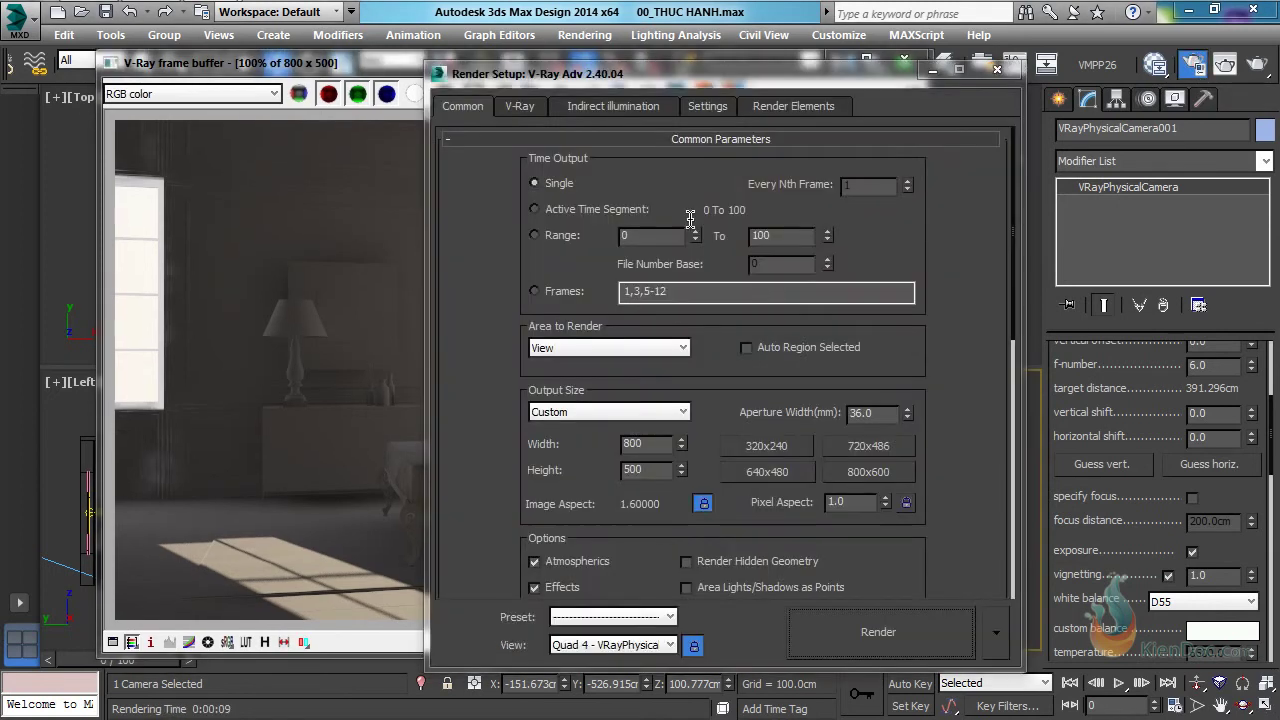
pyautogui.click(519, 105)
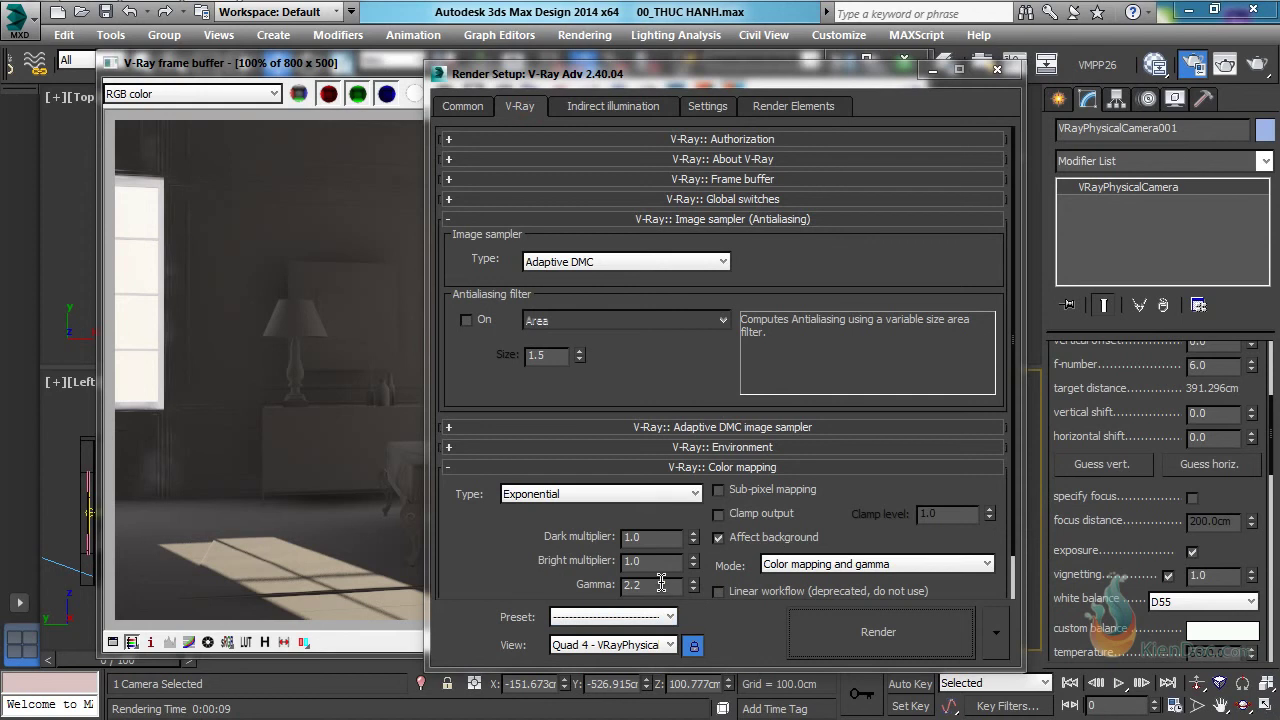
pyautogui.doubleClick(636, 537)
pyautogui.press('BackSpace')
pyautogui.press('BackSpace')
pyautogui.click(997, 69)
# Step: Render the left half of the image as a region to compare brightness, then turn region rendering off and close the frame buffer
pyautogui.click(647, 100)
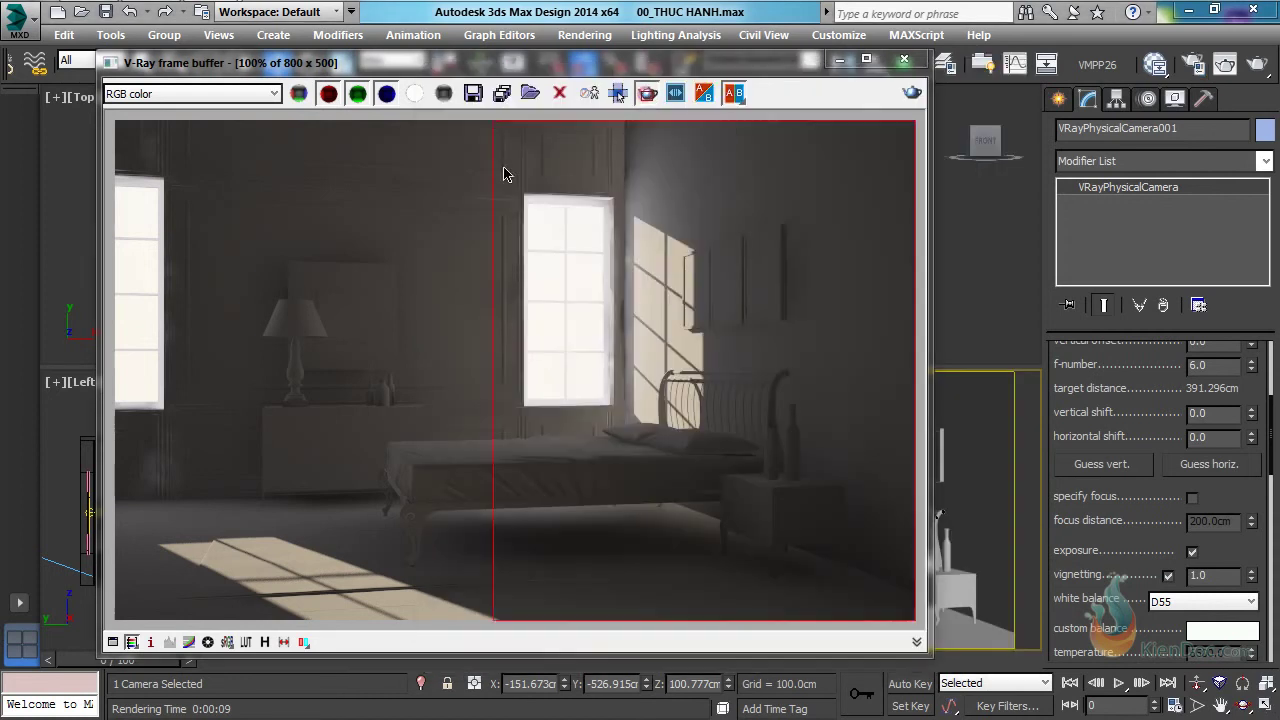
pyautogui.moveTo(493, 127); pyautogui.dragTo(491, 420)
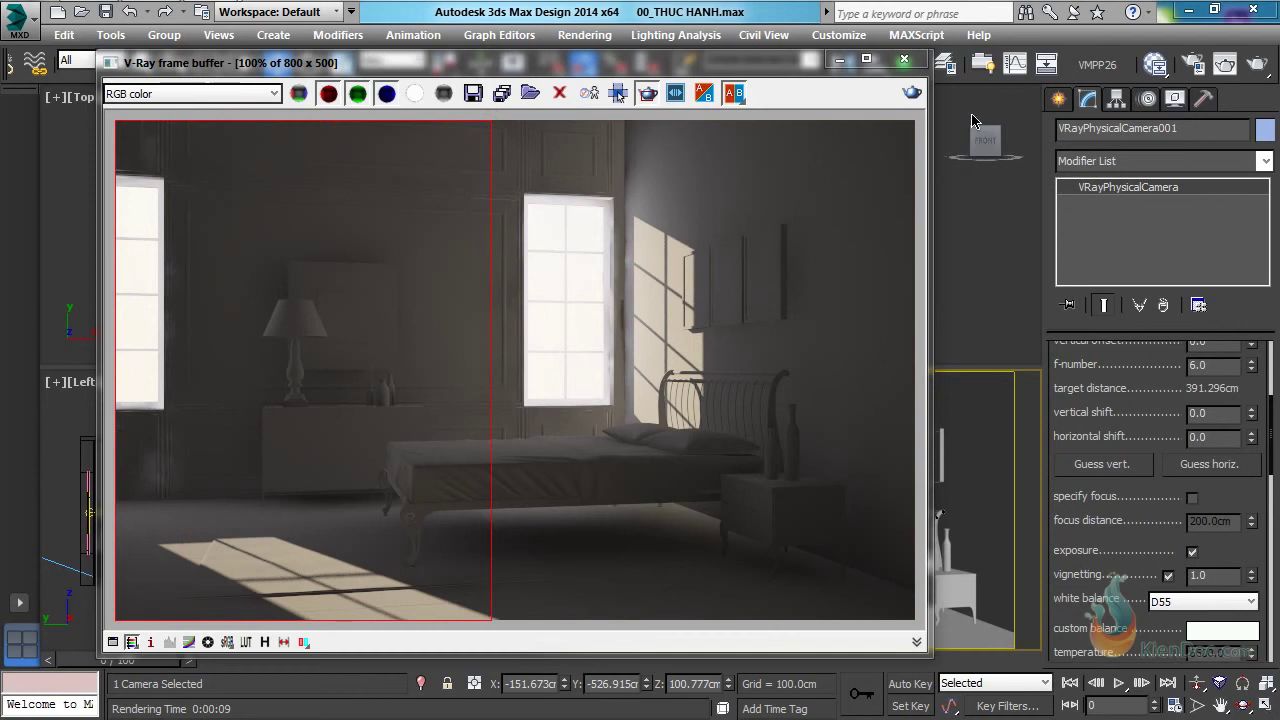
pyautogui.click(912, 99)
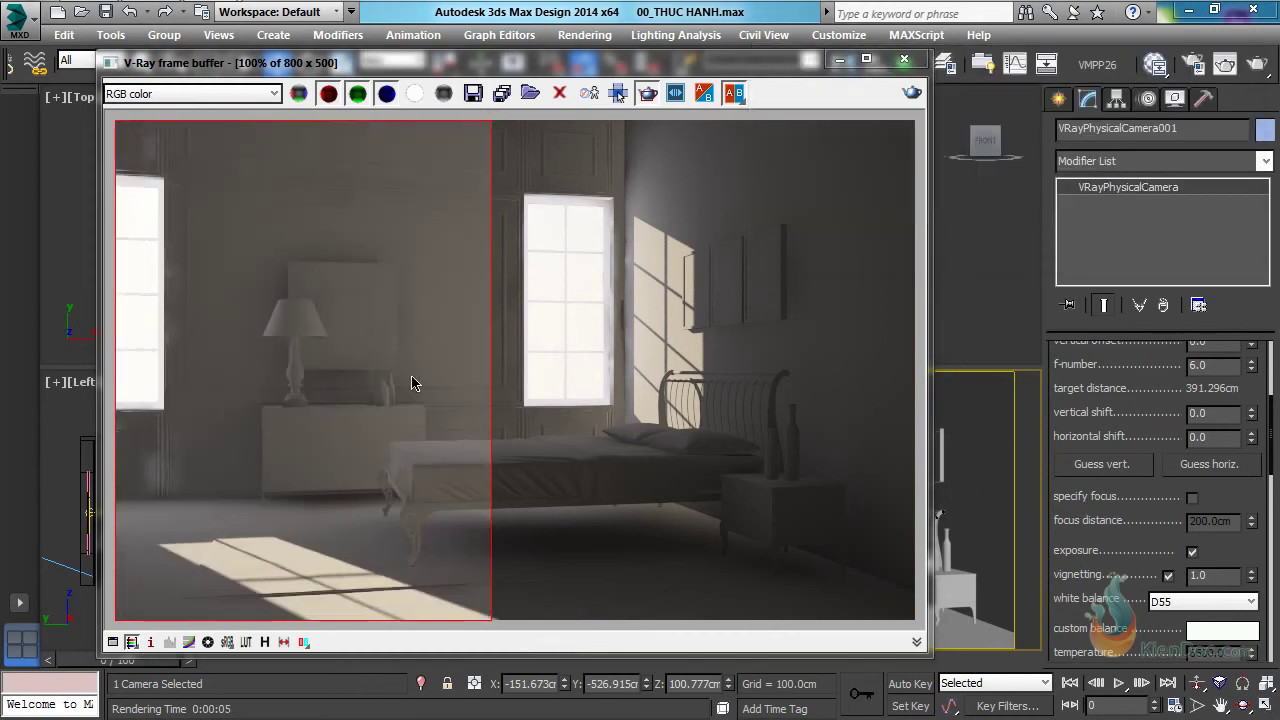
pyautogui.click(646, 94)
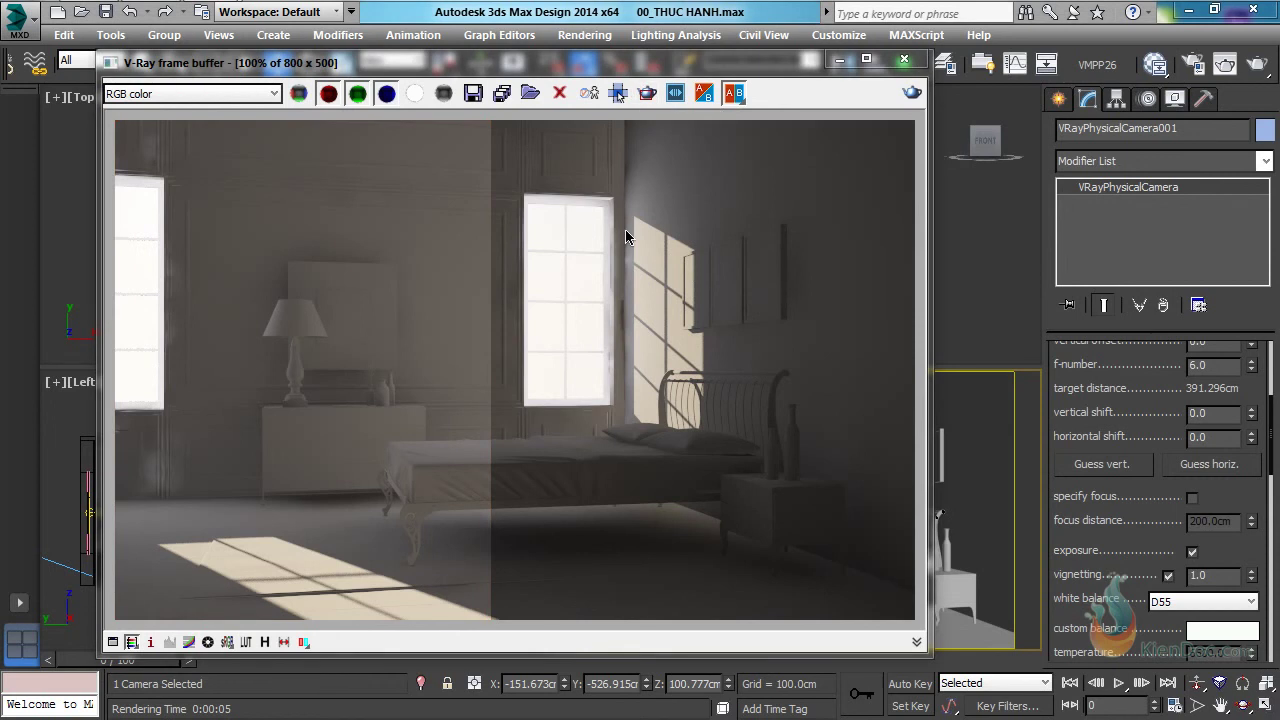
pyautogui.click(904, 61)
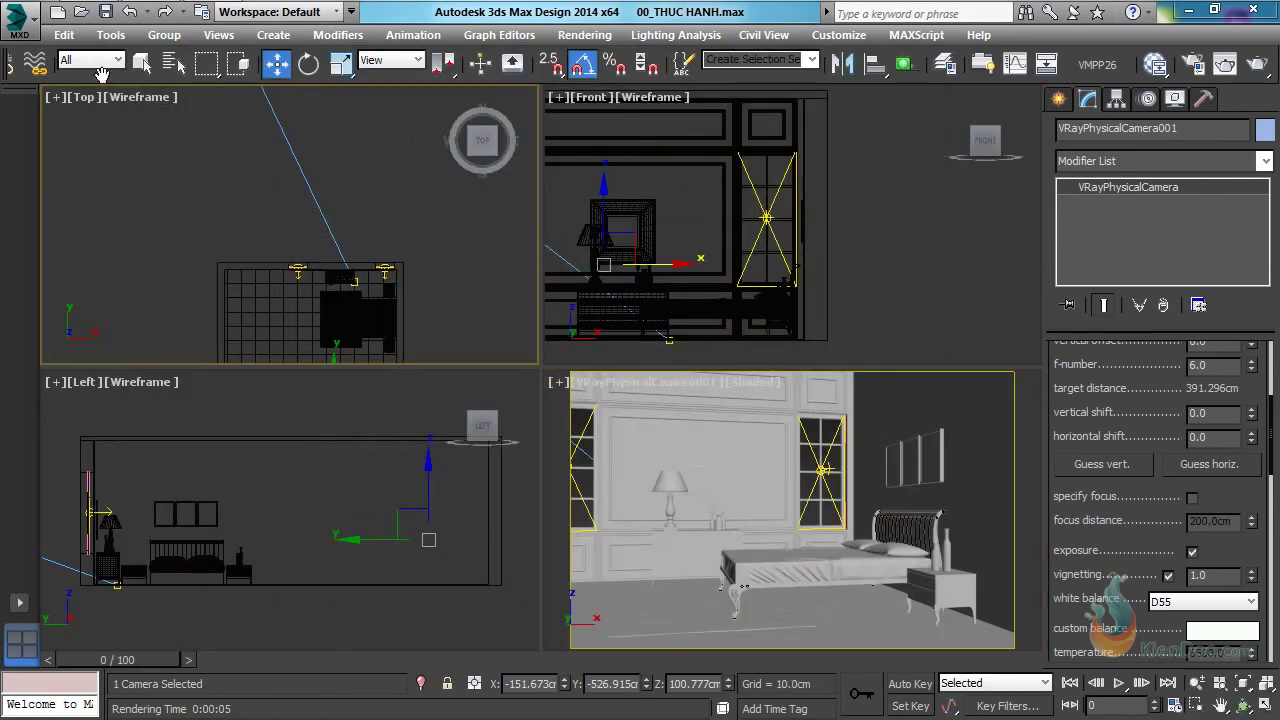
# Step: Restrict selection to lights and set the VRaySun's turbidity to 2.0 and intensity multiplier to 1.2
pyautogui.click(102, 60)
pyautogui.click(88, 118)
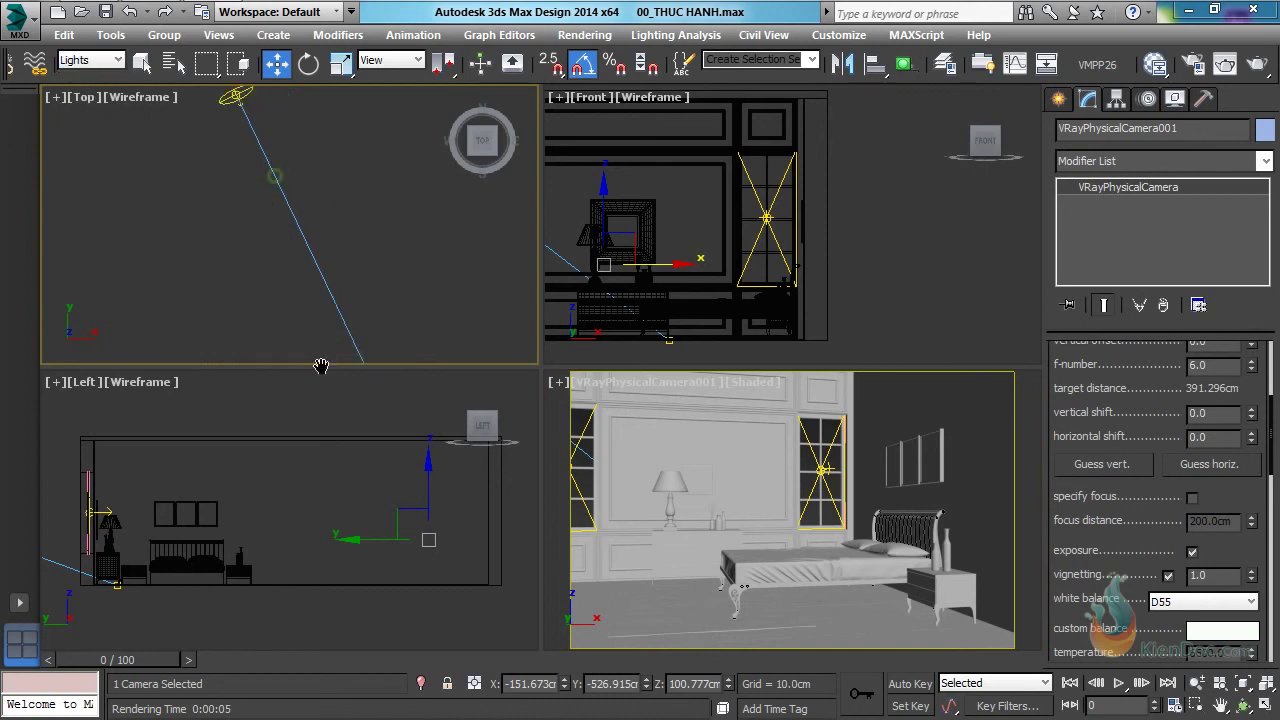
pyautogui.click(242, 140)
pyautogui.scroll(-2, 1087, 457)
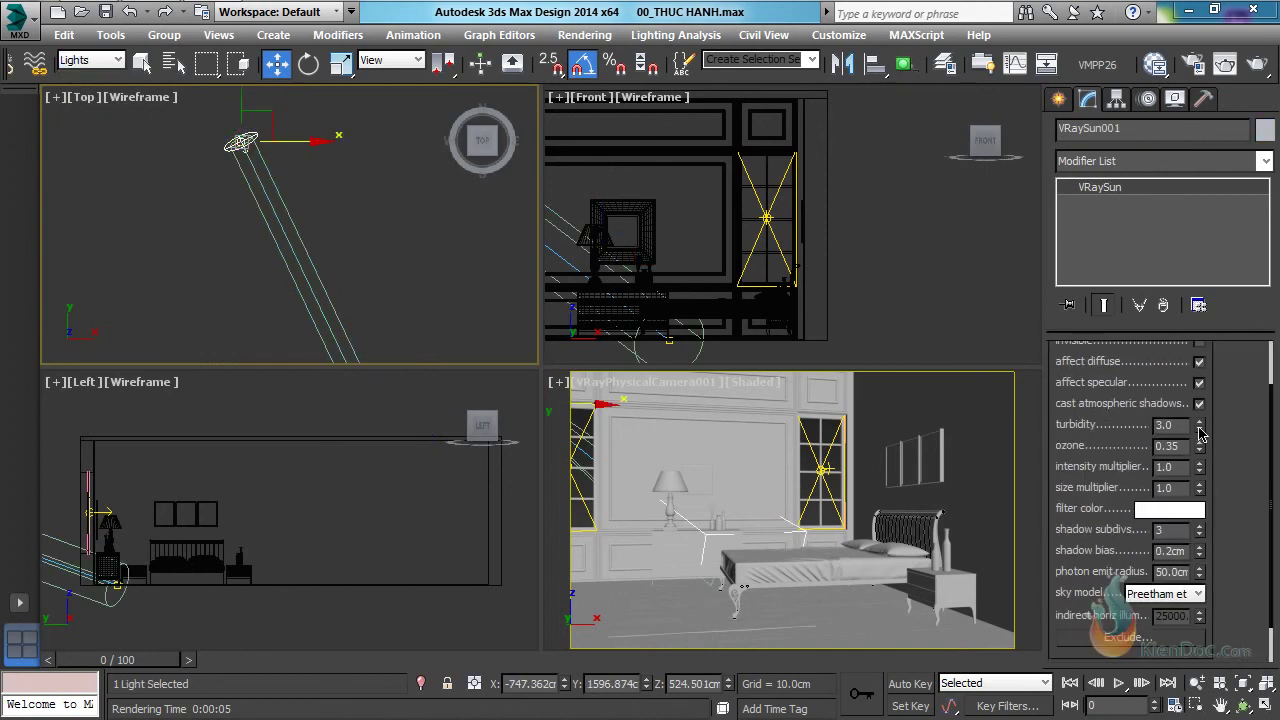
pyautogui.scroll(-1, 1087, 461)
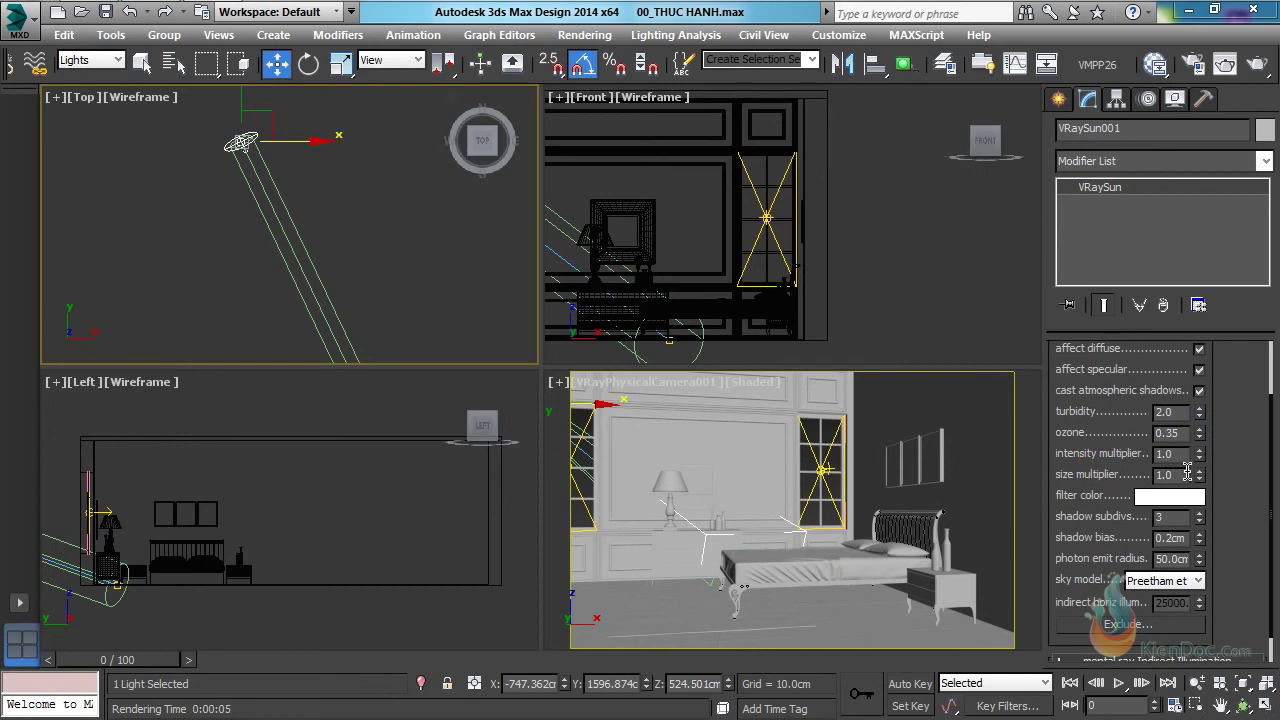
pyautogui.moveTo(1181, 456); pyautogui.dragTo(1119, 457)
pyautogui.write('1.2')
# Step: Select the instanced plane light at the far window and give it a pale warm colour with hue 23
pyautogui.moveTo(600, 245); pyautogui.dragTo(785, 237, button='middle')
pyautogui.click(691, 268)
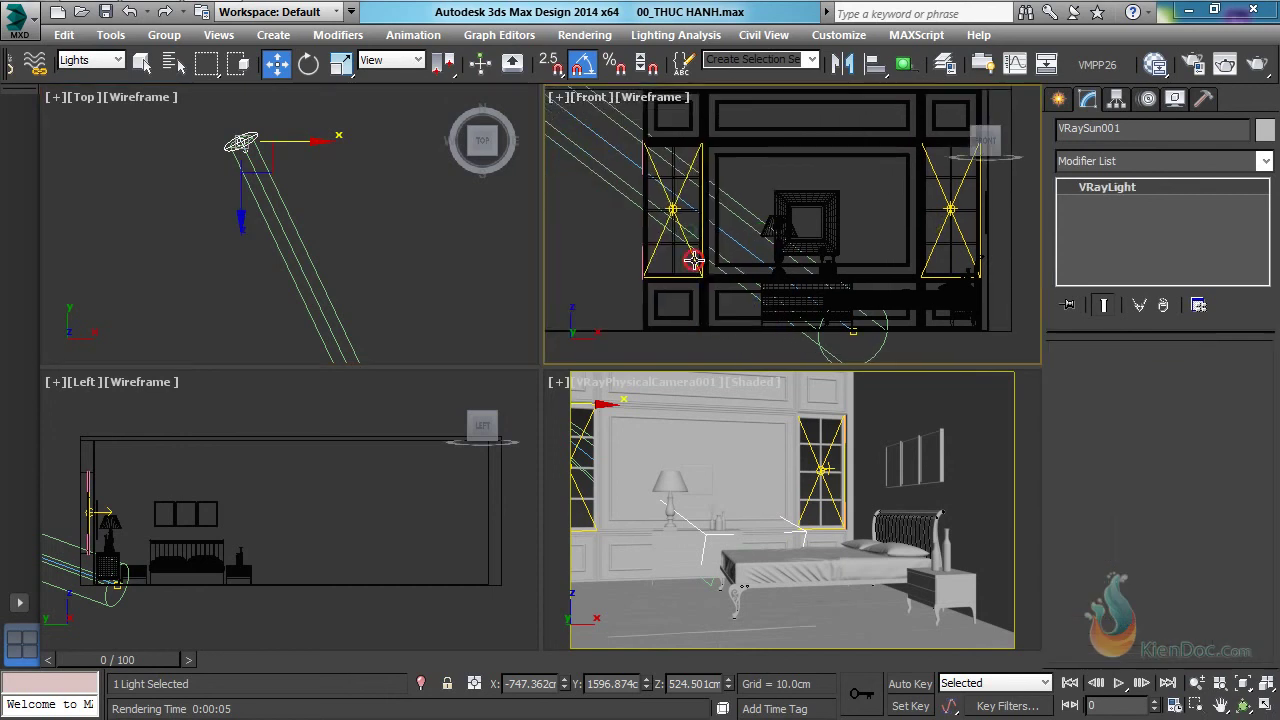
pyautogui.scroll(5, 1172, 482)
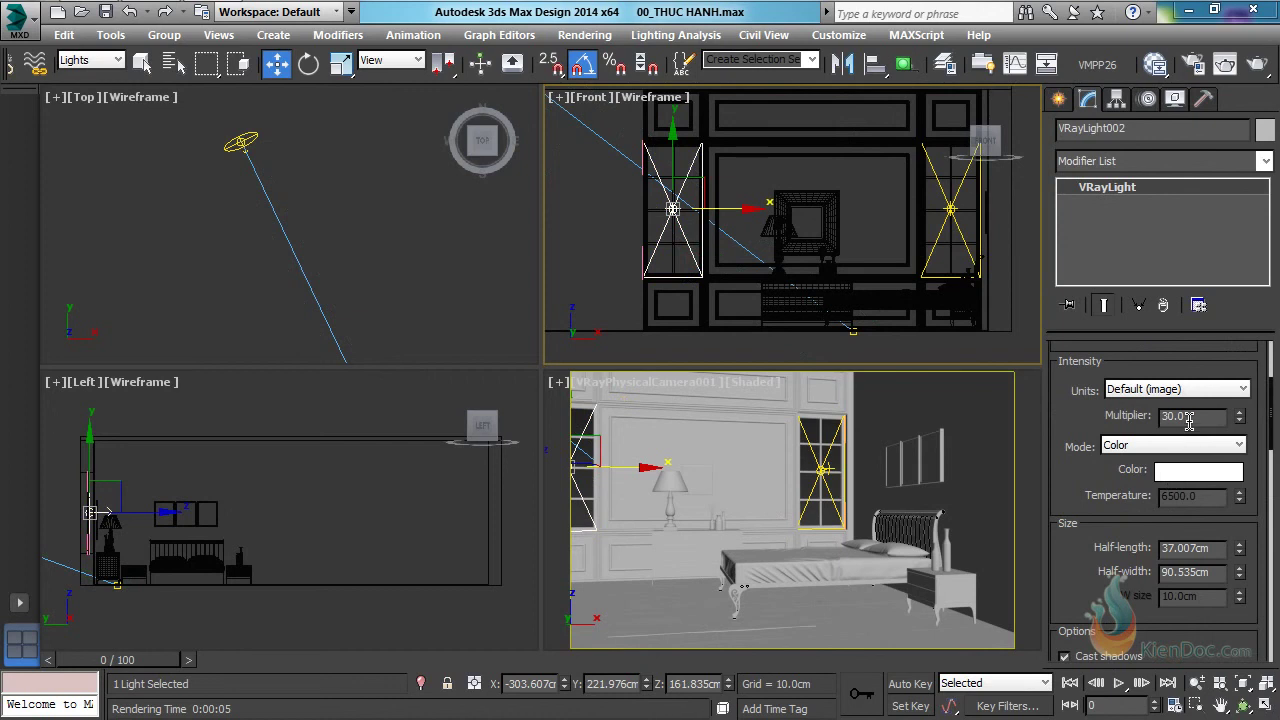
pyautogui.click(1192, 479)
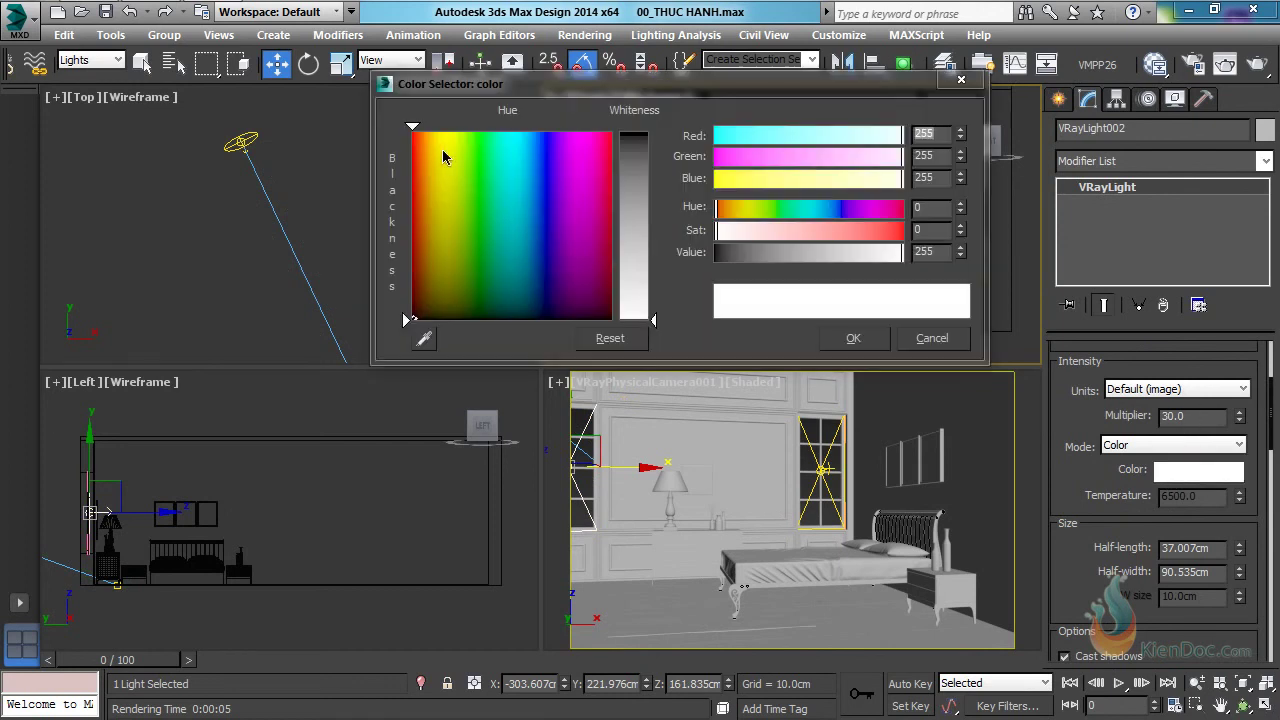
pyautogui.click(432, 130)
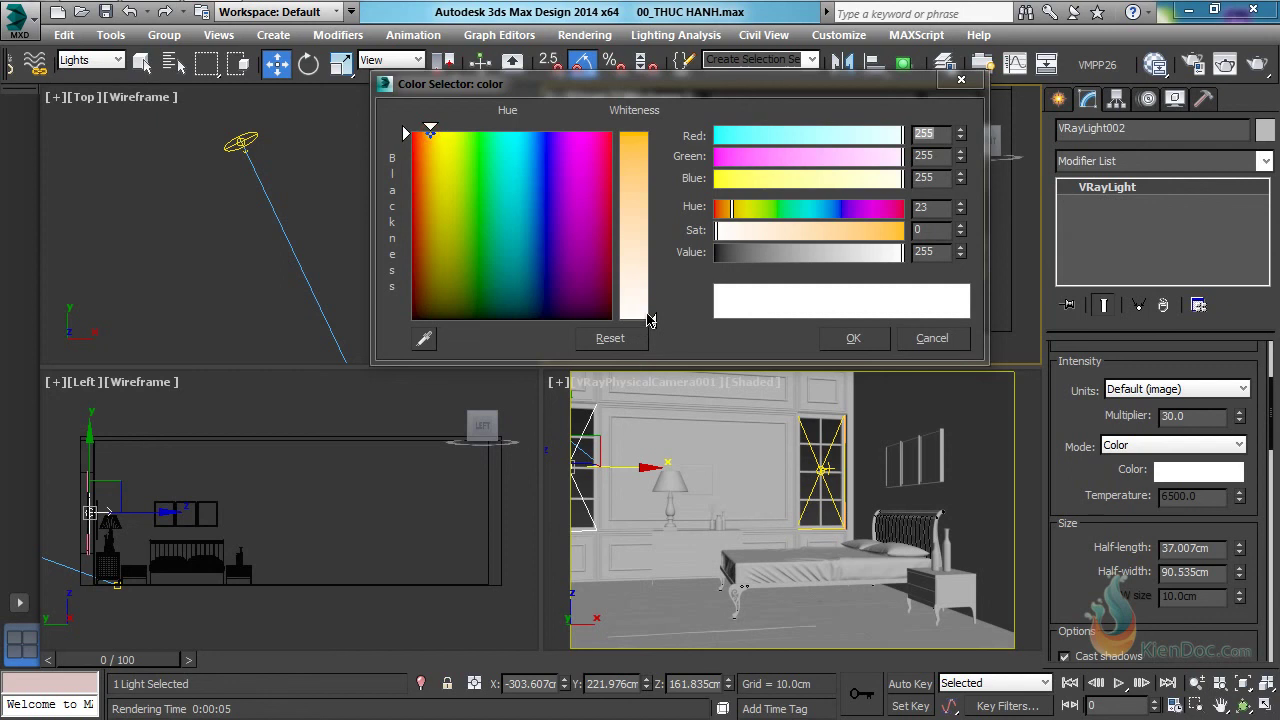
pyautogui.click(853, 338)
# Step: Set the plane light's intensity multiplier to 40 and render the camera view
pyautogui.doubleClick(1203, 416)
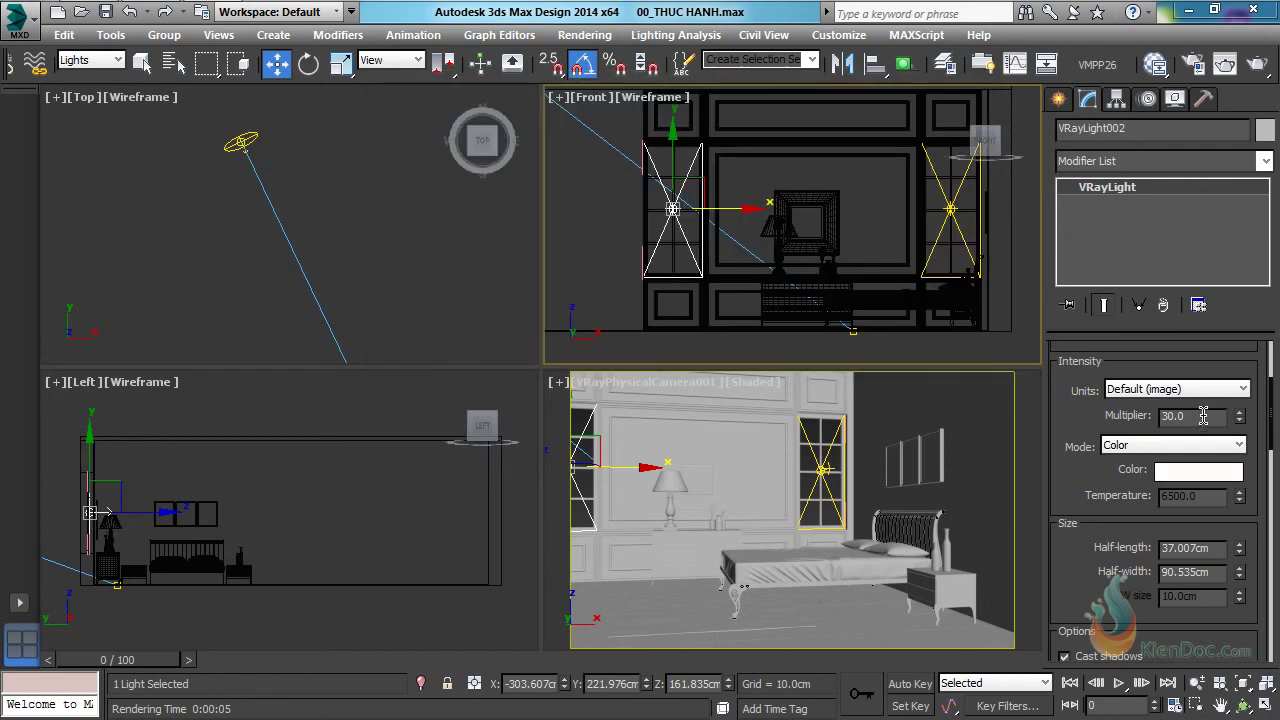
pyautogui.write('40')
pyautogui.press('Return')
pyautogui.scroll(-1, 1150, 450)
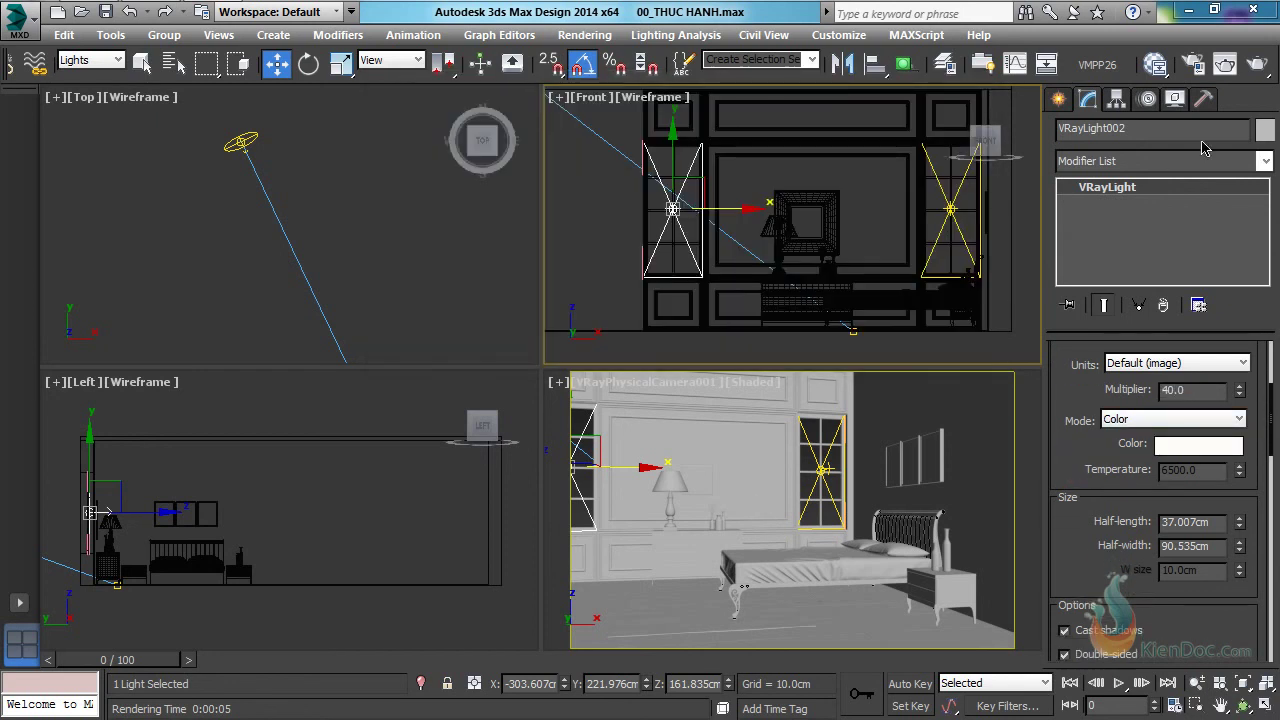
pyautogui.click(1256, 65)
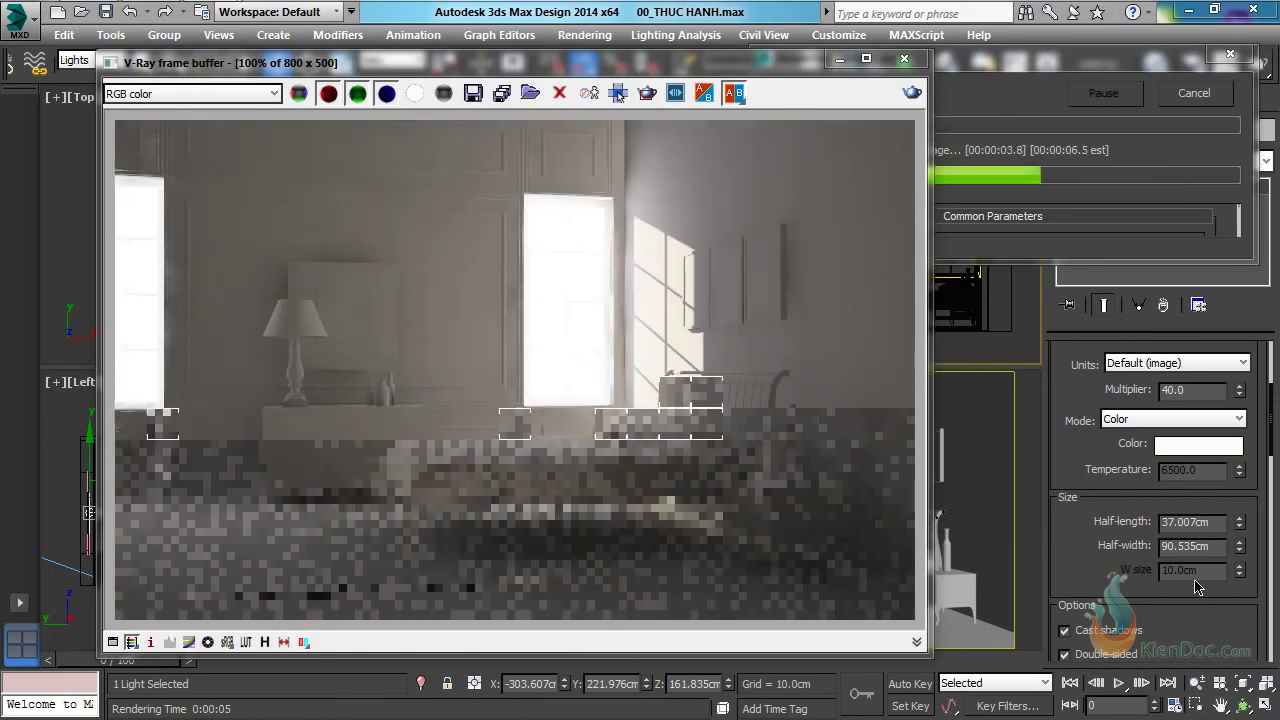